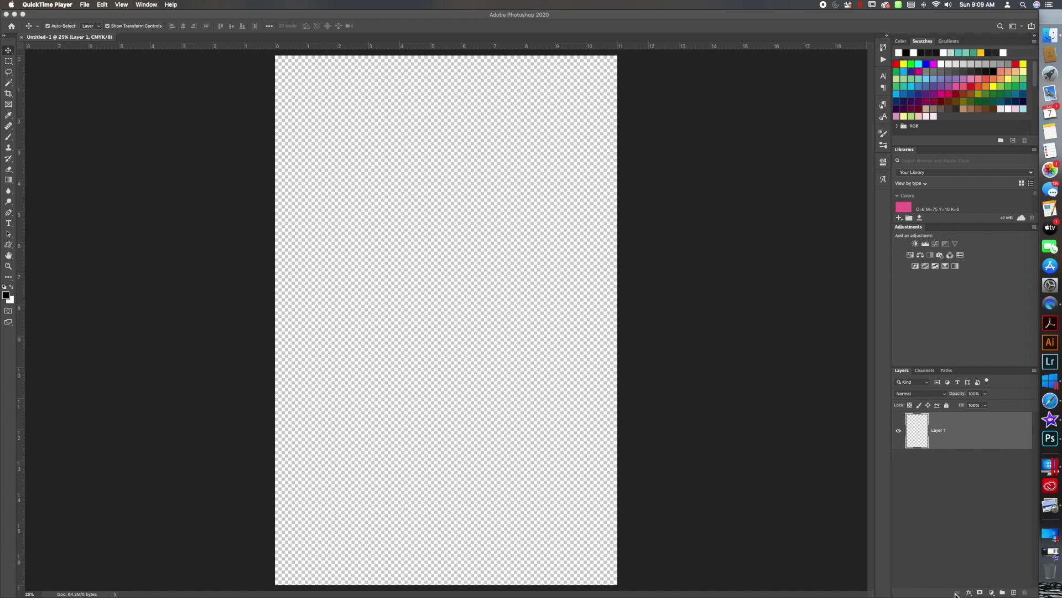
# Step: Add a black solid color fill layer to the document
pyautogui.click(994, 594)
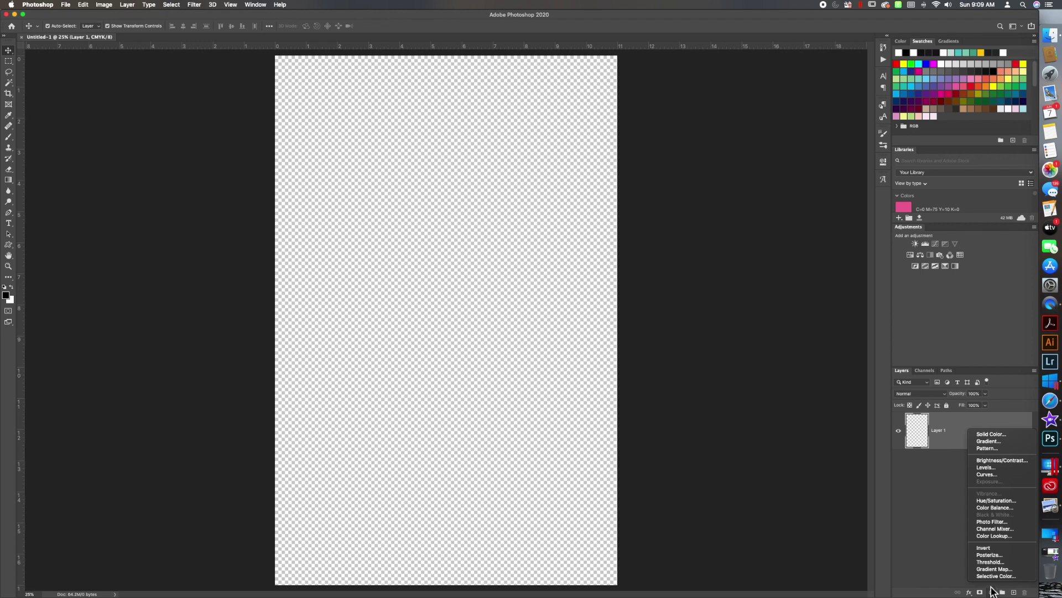
pyautogui.click(994, 438)
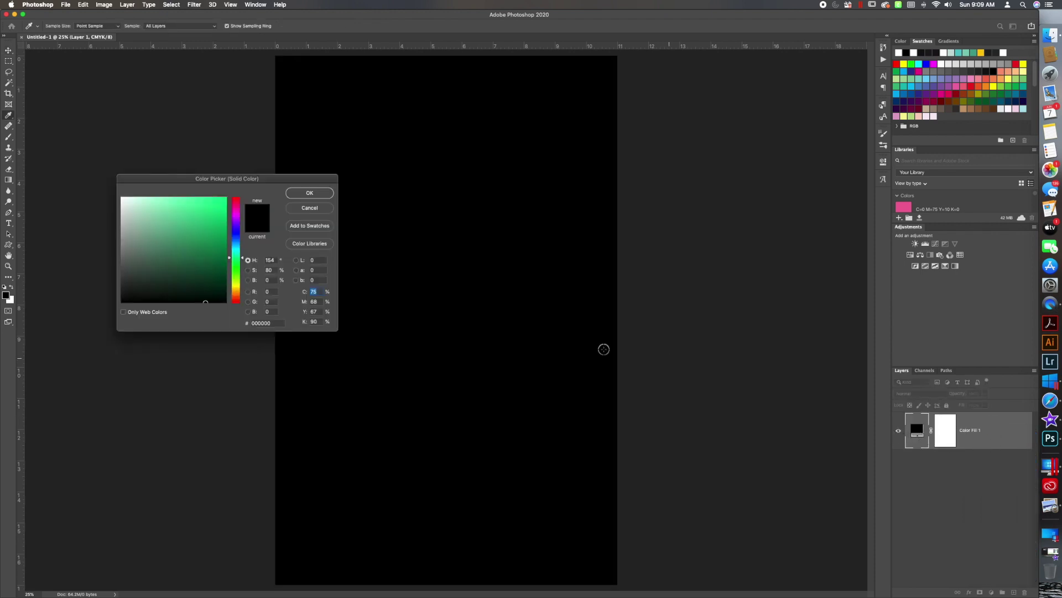
pyautogui.click(124, 305)
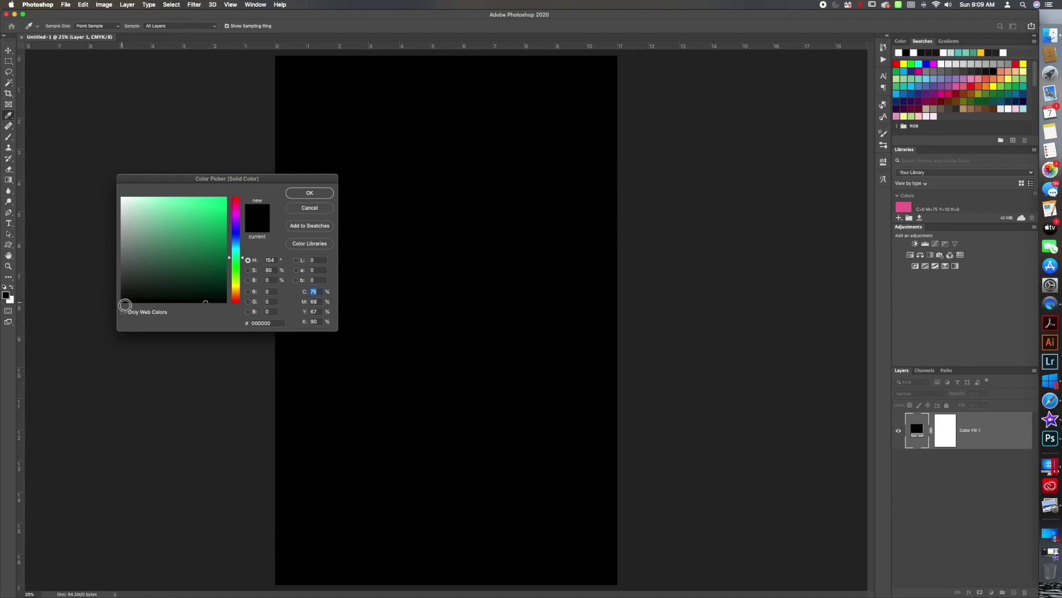
pyautogui.click(309, 193)
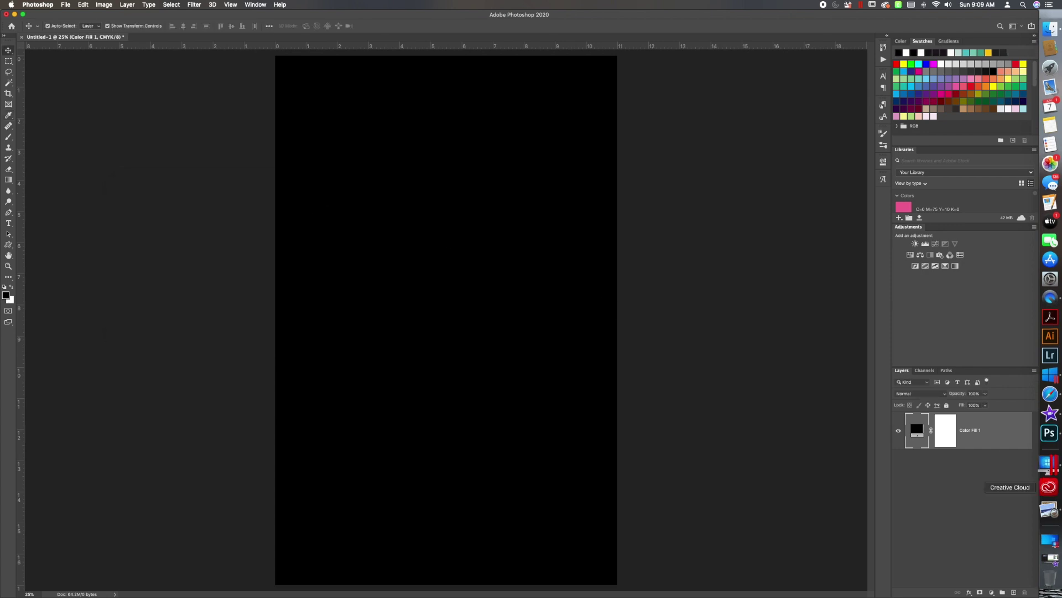
# Step: Try a green color on the solid fill layer and set it back to black
pyautogui.doubleClick(921, 433)
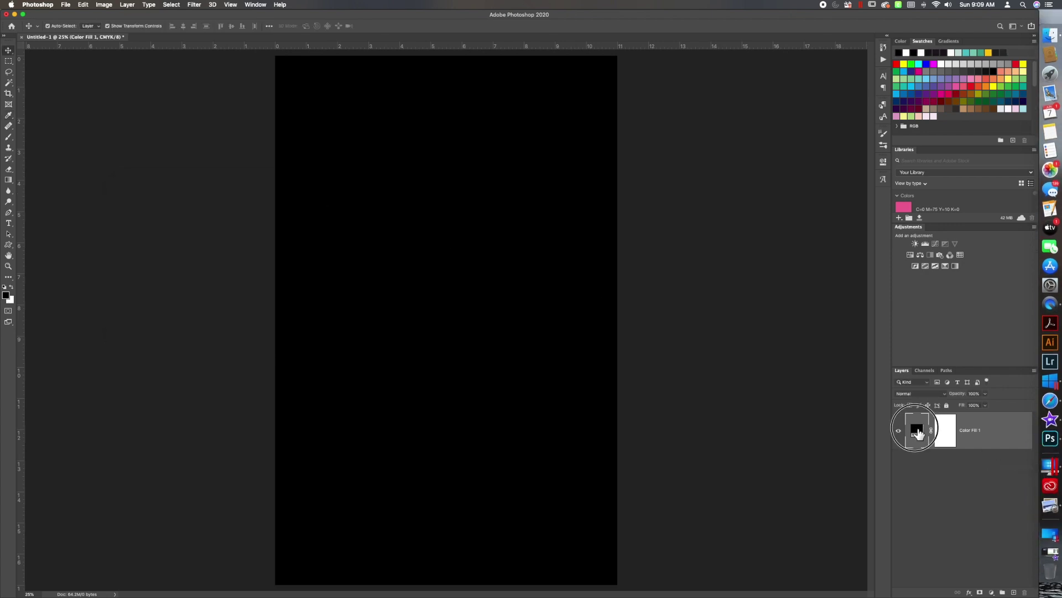
pyautogui.click(196, 236)
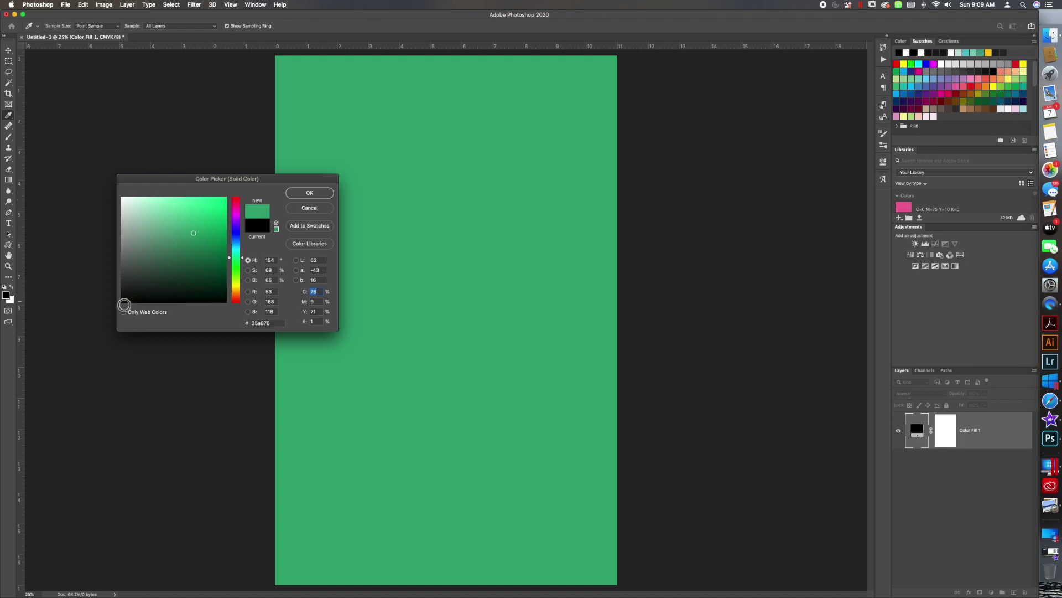
pyautogui.click(122, 302)
pyautogui.click(312, 194)
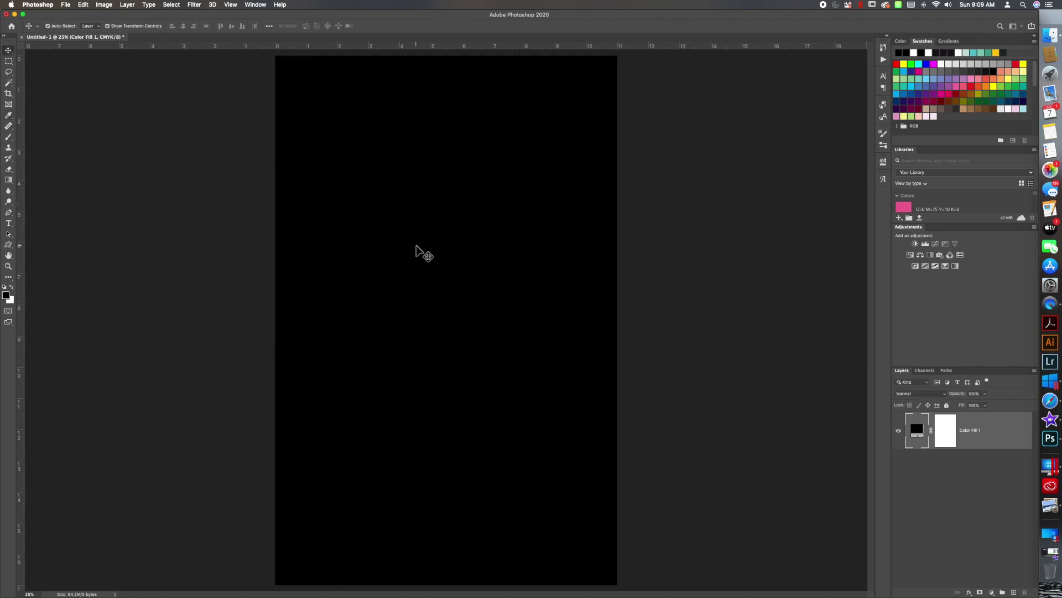
# Step: Place "surf now work later.png" from the desktop folder into the document, scaled to about 28.6% and moved slightly upward on the canvas
pyautogui.click(1047, 37)
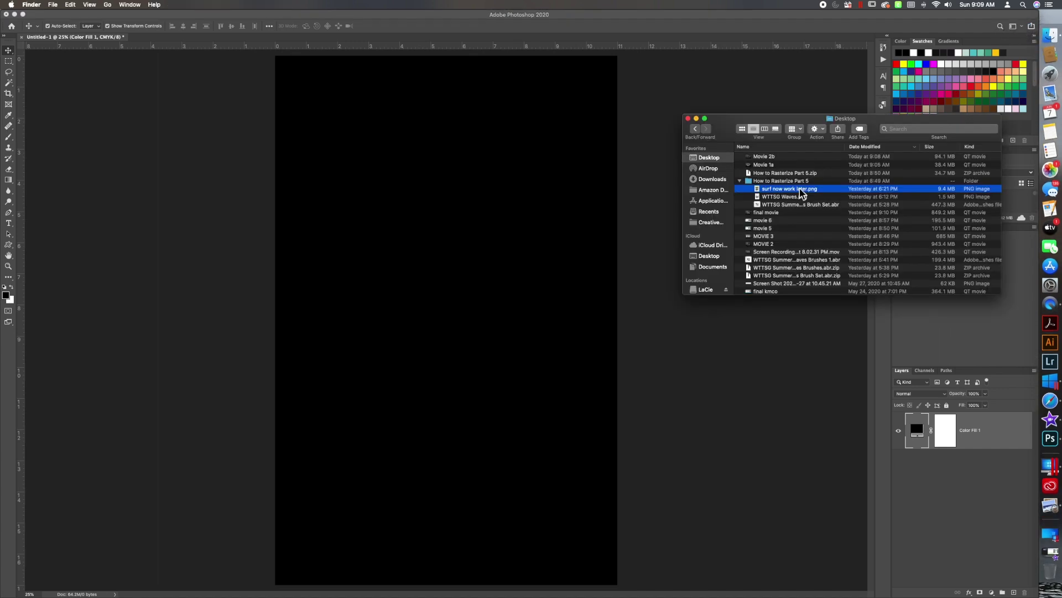
pyautogui.moveTo(778, 194); pyautogui.dragTo(459, 350)
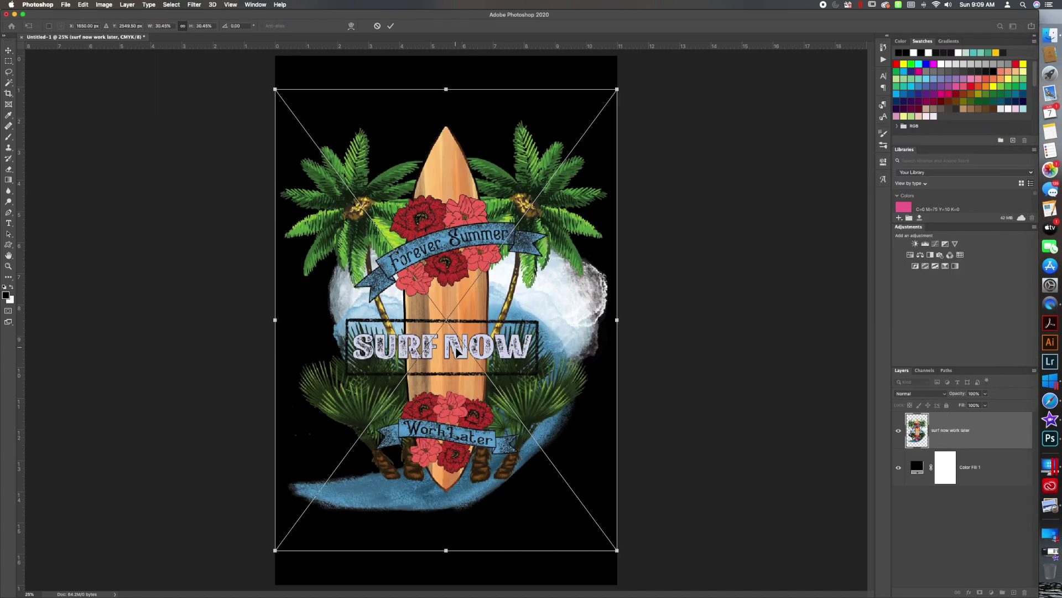
pyautogui.moveTo(446, 90); pyautogui.dragTo(448, 119)
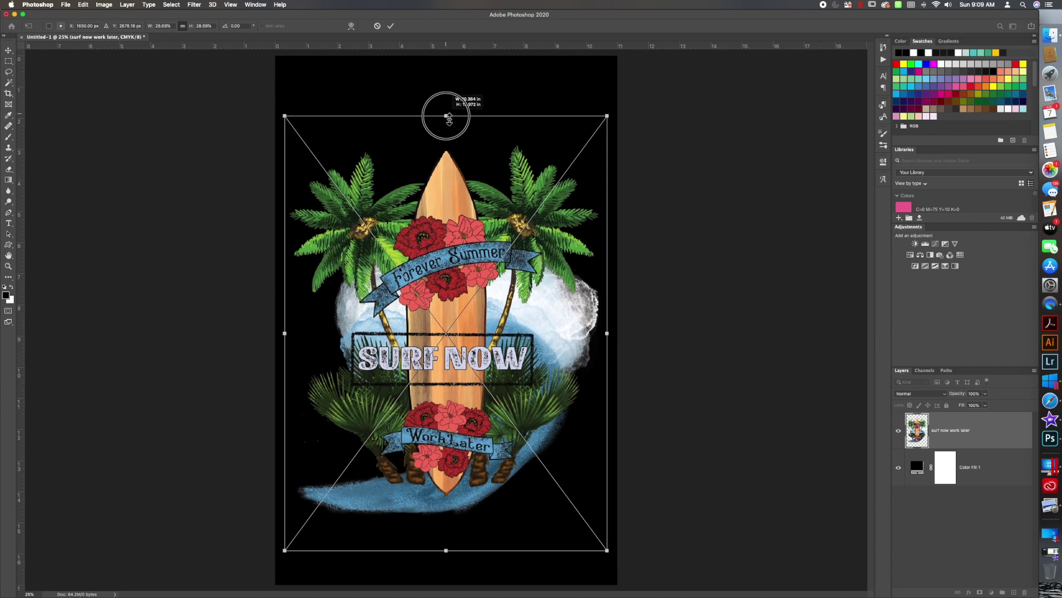
pyautogui.moveTo(452, 303); pyautogui.dragTo(454, 281)
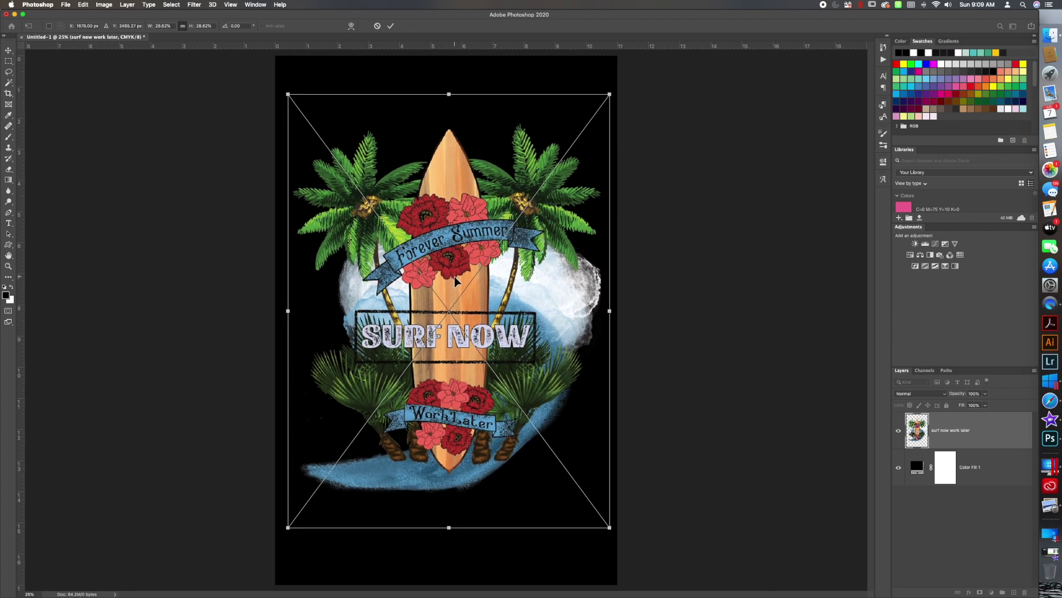
pyautogui.press('Return')
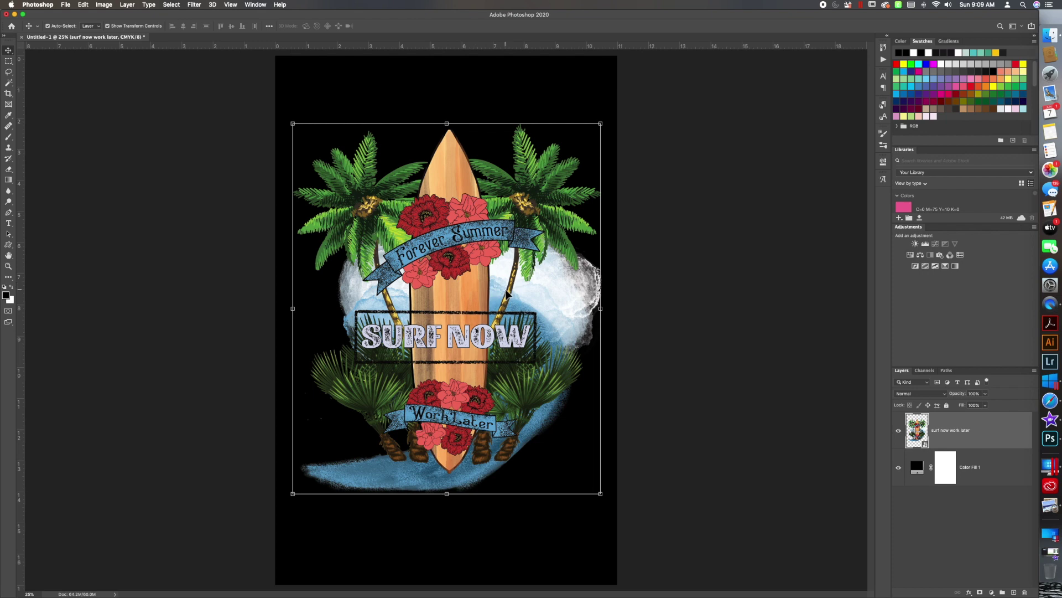
# Step: Add a white layer mask to the "surf now work later" layer
pyautogui.click(127, 5)
pyautogui.moveTo(176, 138)
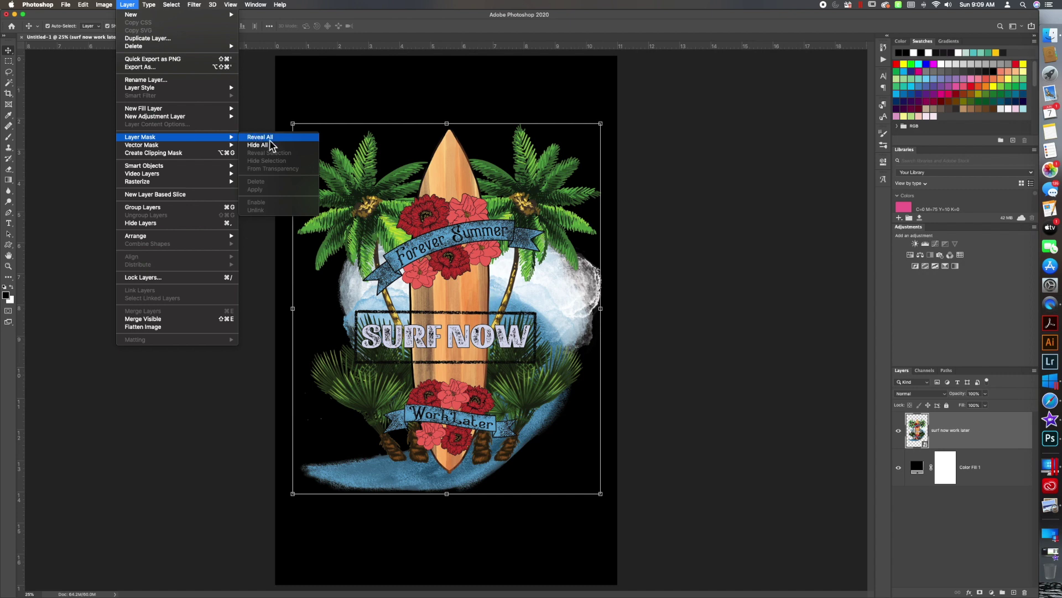
pyautogui.click(740, 185)
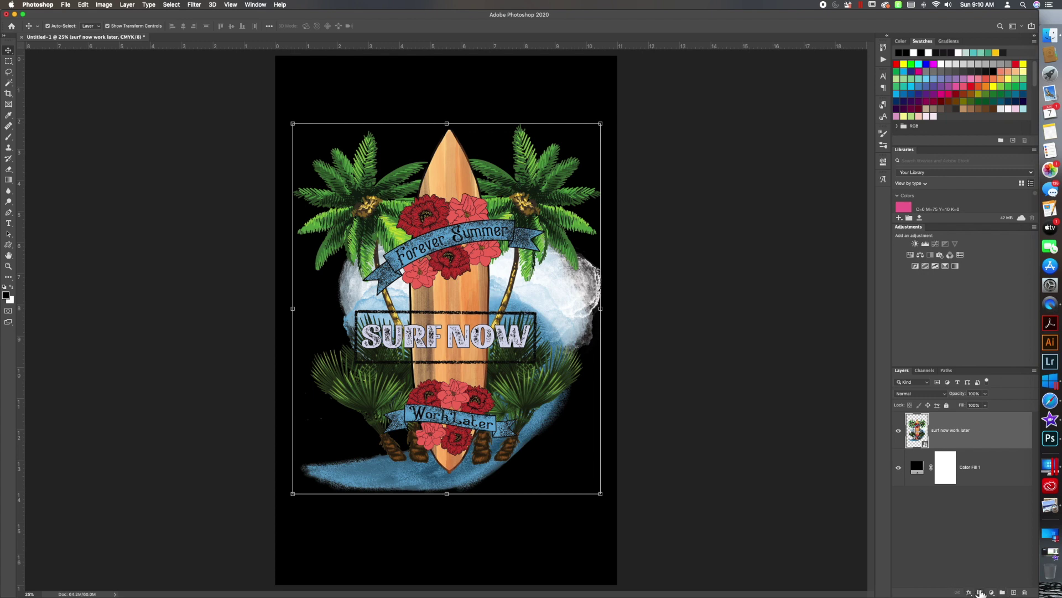
pyautogui.click(981, 592)
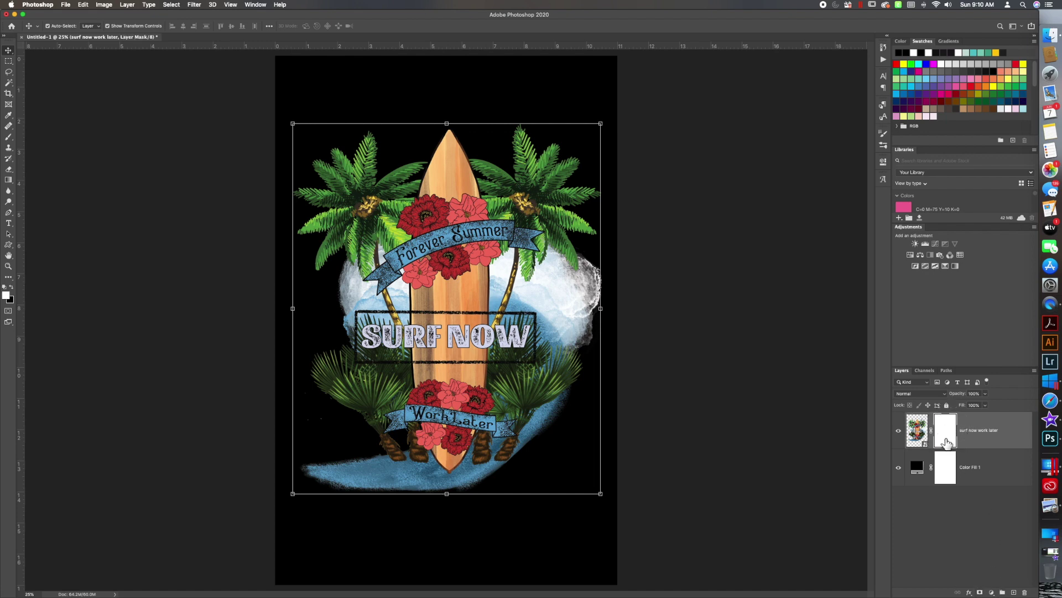
# Step: Select all black areas of the artwork with the Magic Wand, sampling the black in a flower's center
pyautogui.click(9, 267)
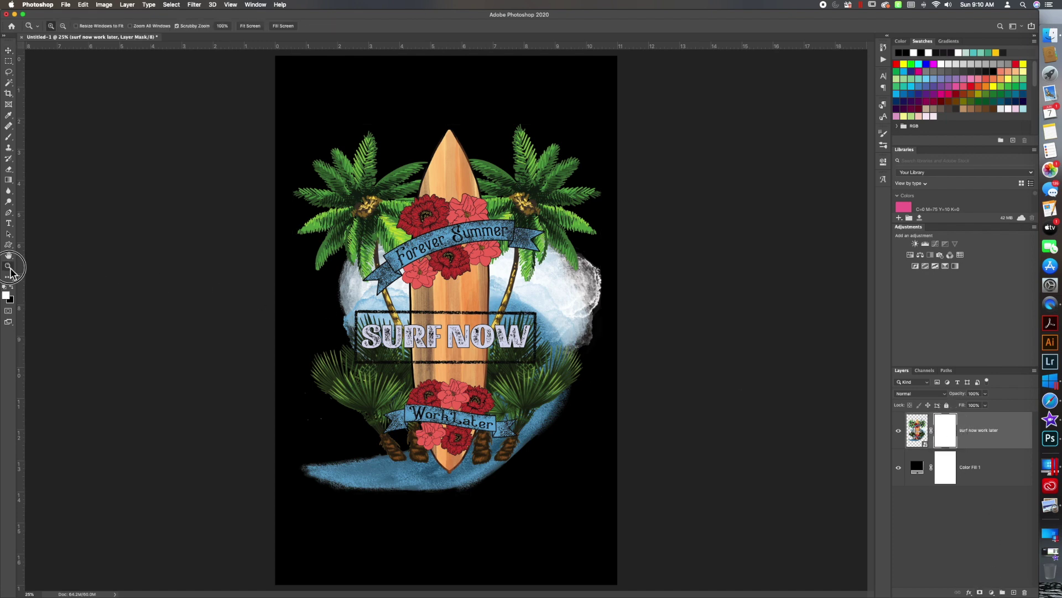
pyautogui.click(443, 326)
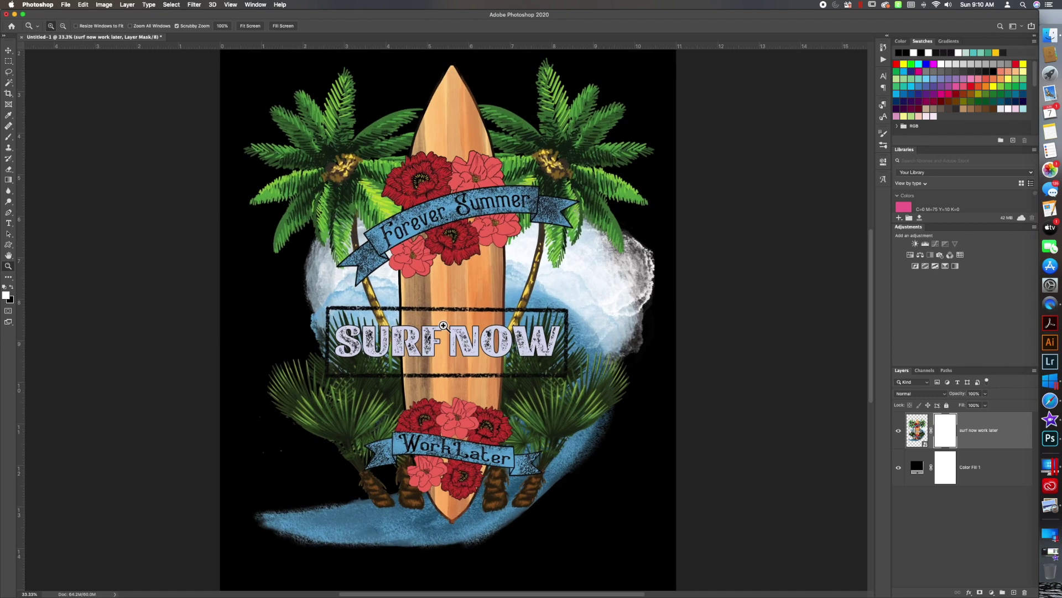
pyautogui.click(443, 325)
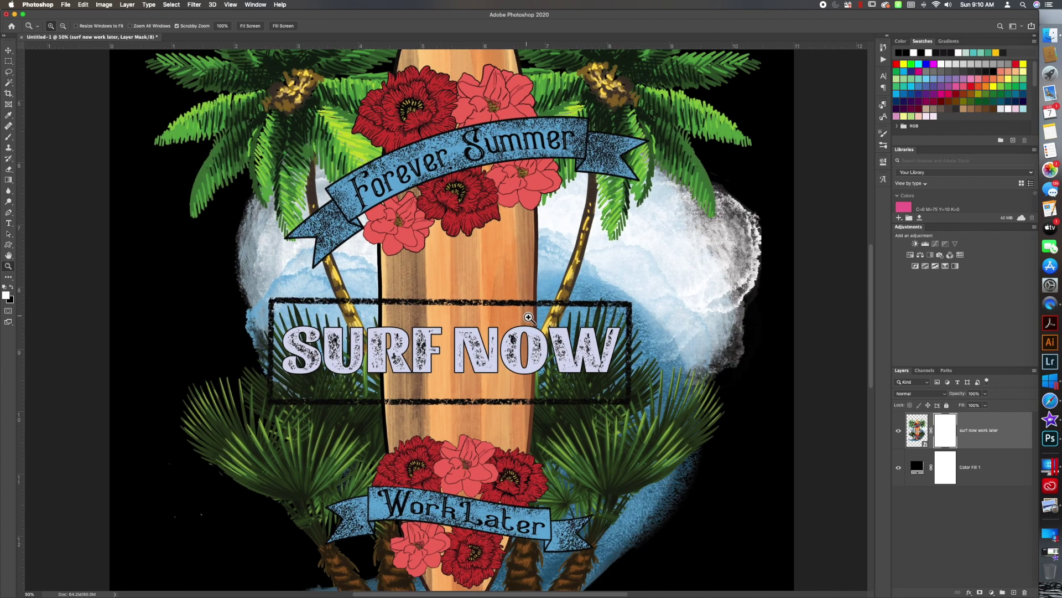
pyautogui.click(9, 83)
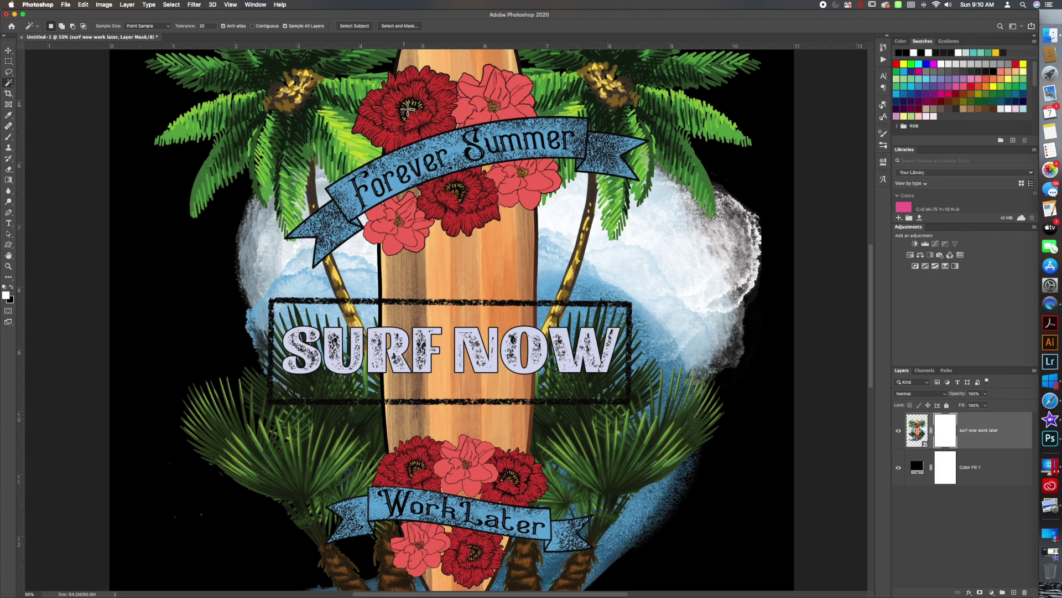
pyautogui.click(408, 110)
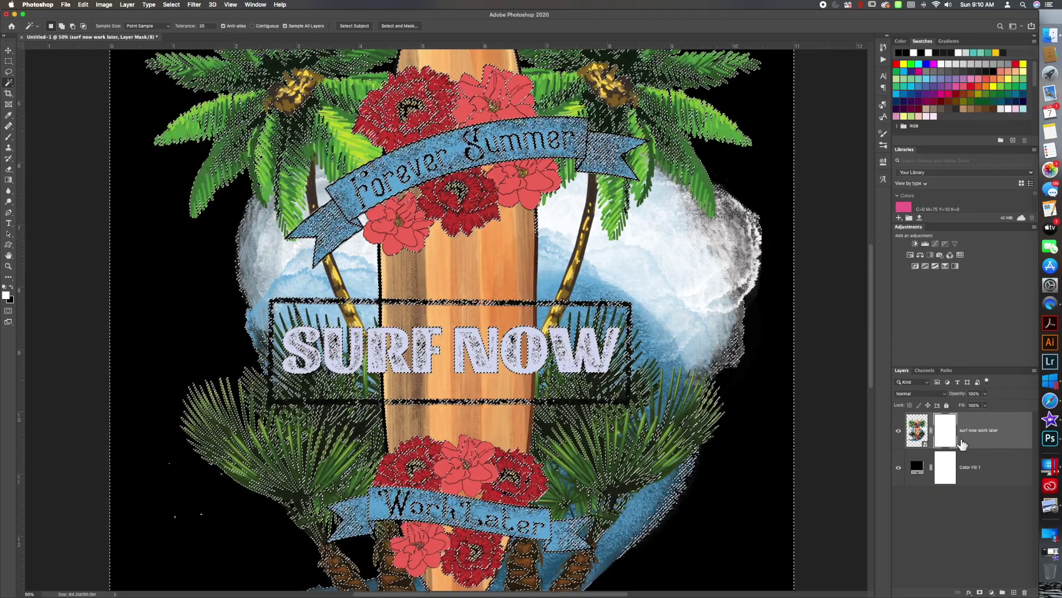
# Step: Fill the selection on the layer mask with black at 100% opacity and deselect
pyautogui.hotkey('shift', 'BackSpace')
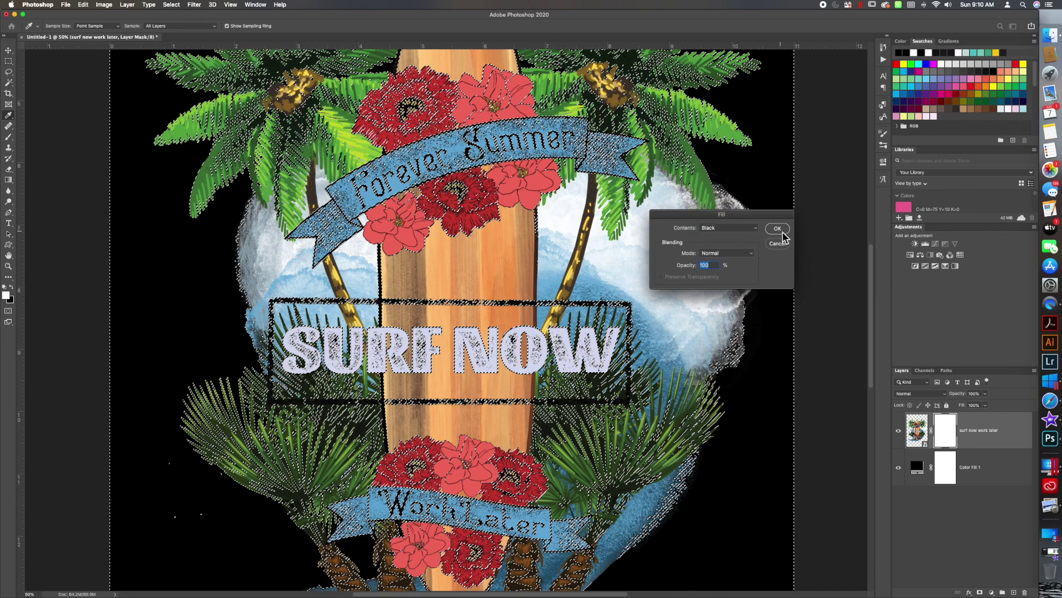
pyautogui.click(781, 232)
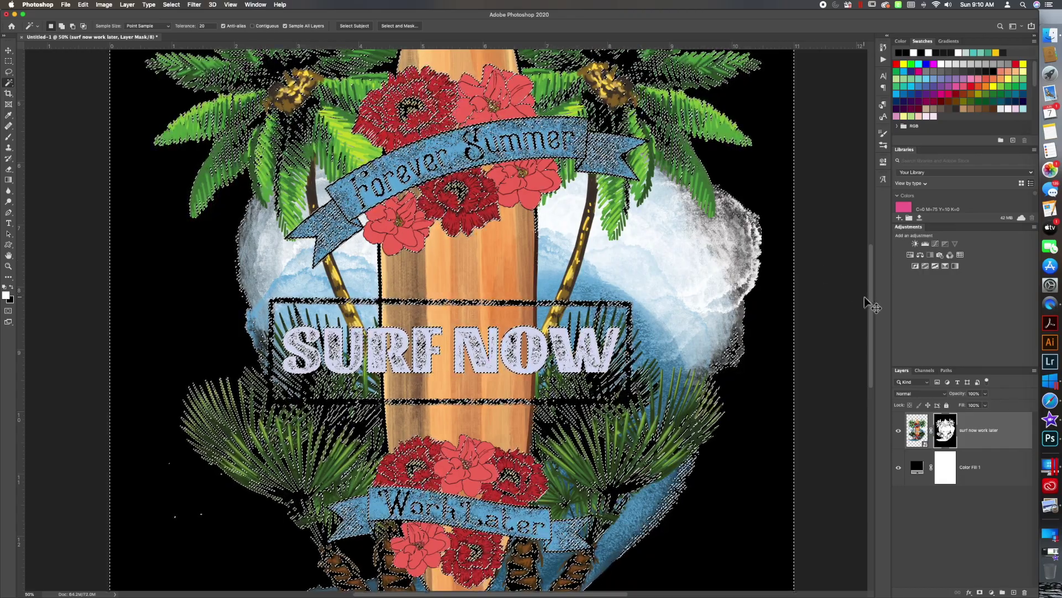
pyautogui.press('super+d')
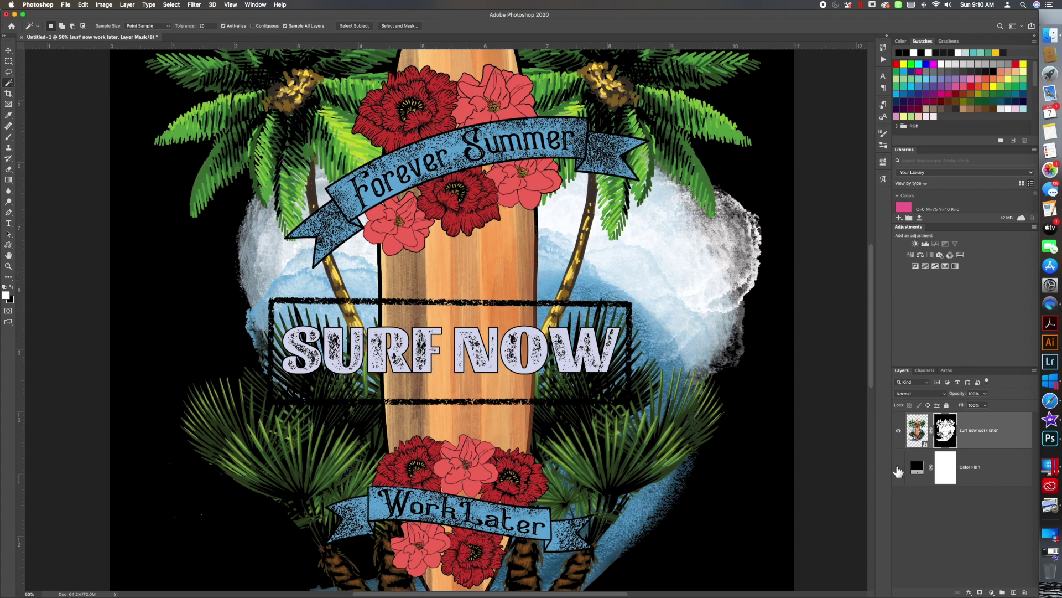
# Step: Hide the black fill layer temporarily to inspect the knocked-out areas of the artwork, and show it again
pyautogui.click(898, 469)
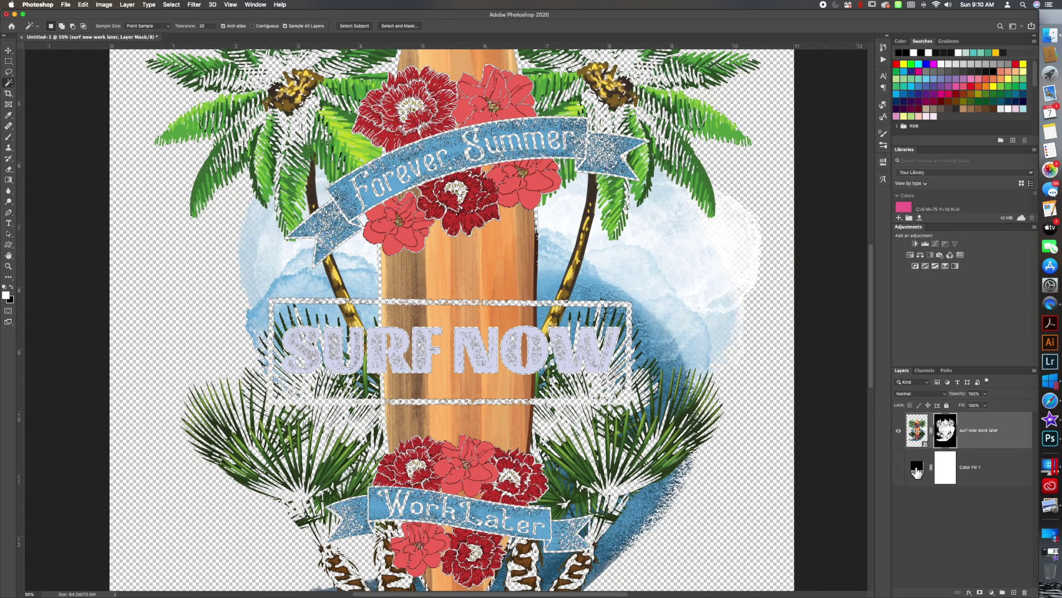
pyautogui.scroll(-5, 463, 346)
pyautogui.scroll(10, 463, 346)
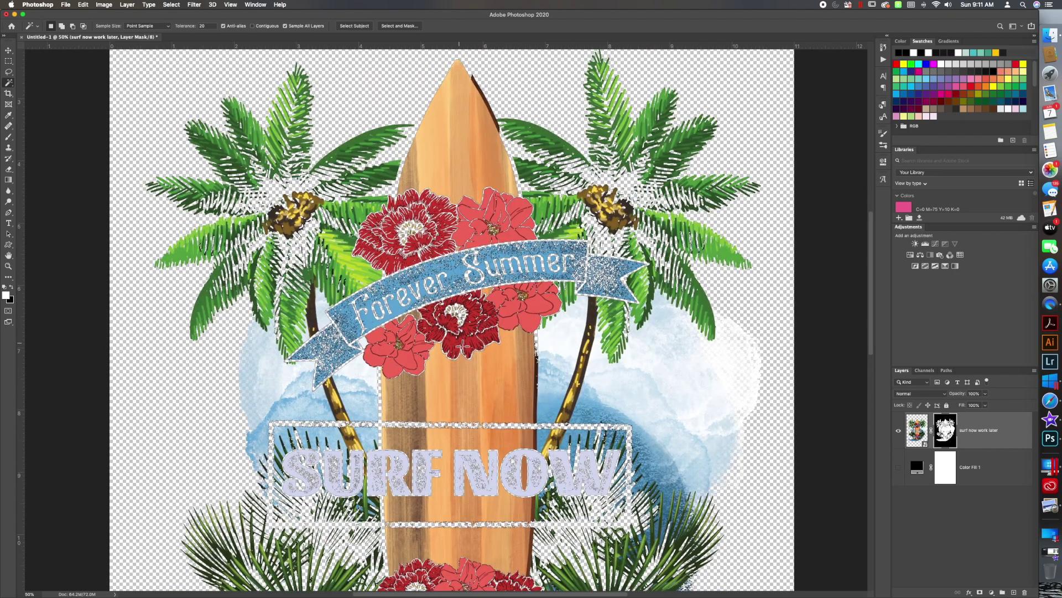
pyautogui.scroll(-3, 463, 345)
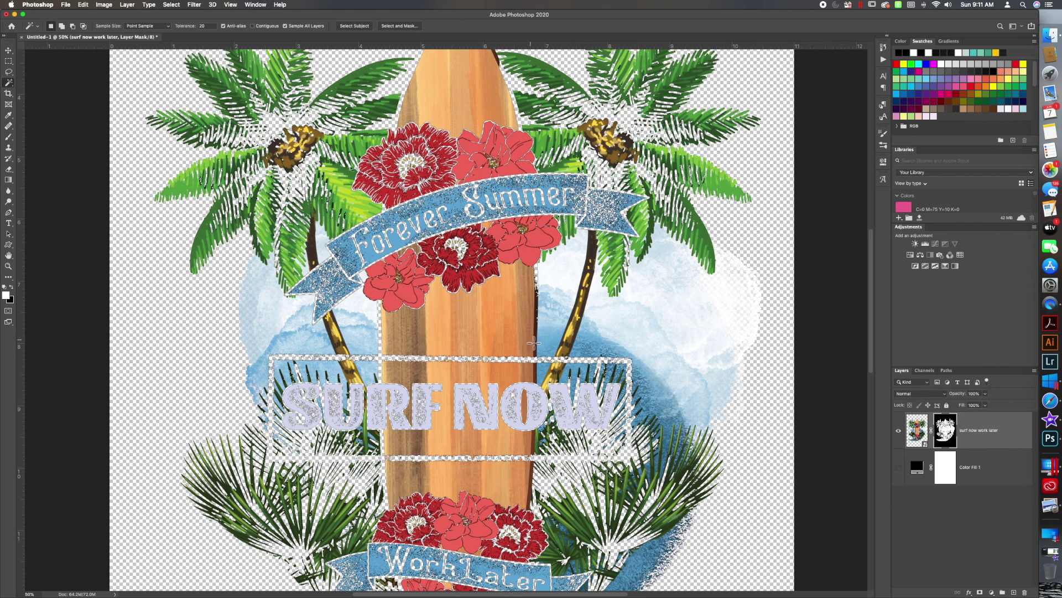
pyautogui.click(898, 467)
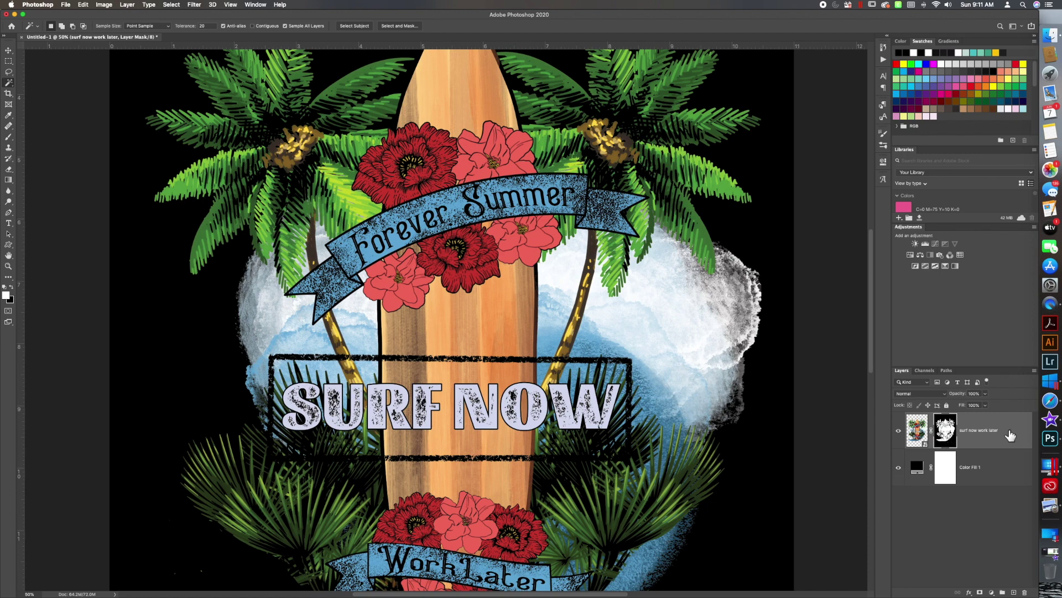
# Step: Duplicate the masked artwork layer as "surf now work later copy" and hide the original artwork layer
pyautogui.click(989, 437)
pyautogui.rightClick(989, 437)
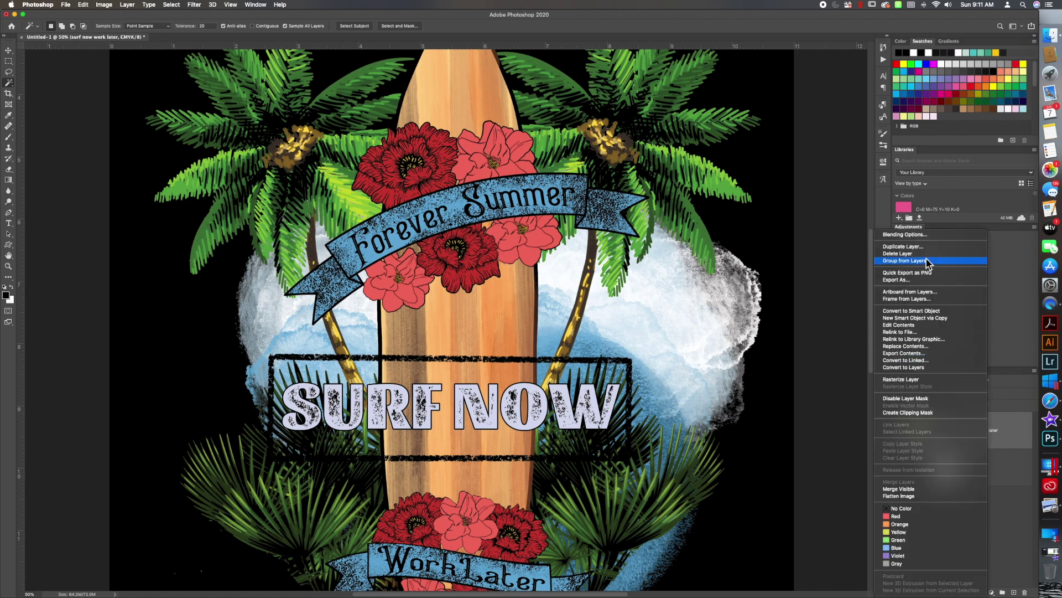
pyautogui.click(924, 247)
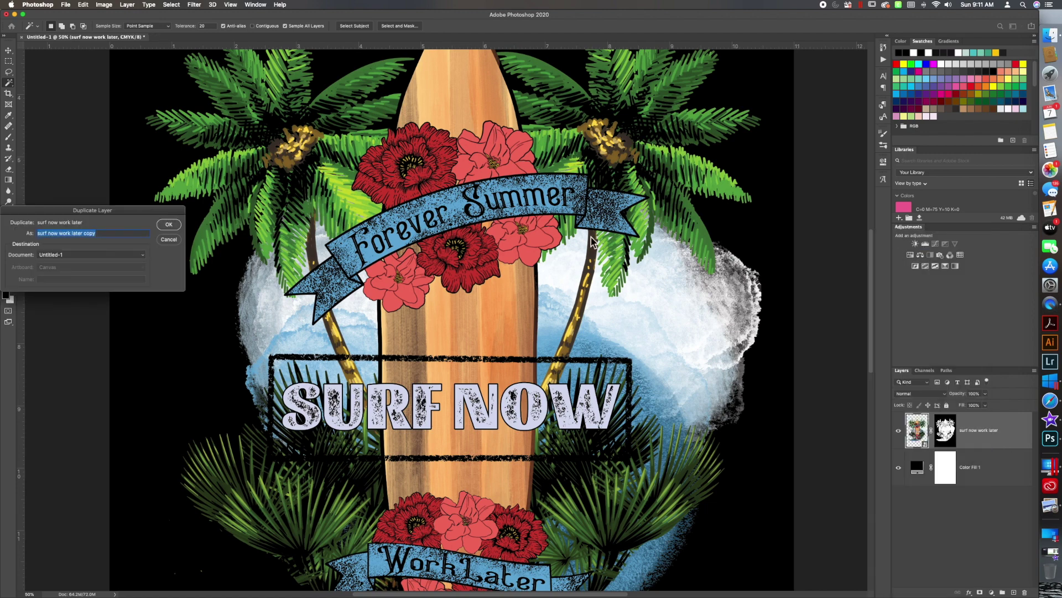
pyautogui.click(175, 227)
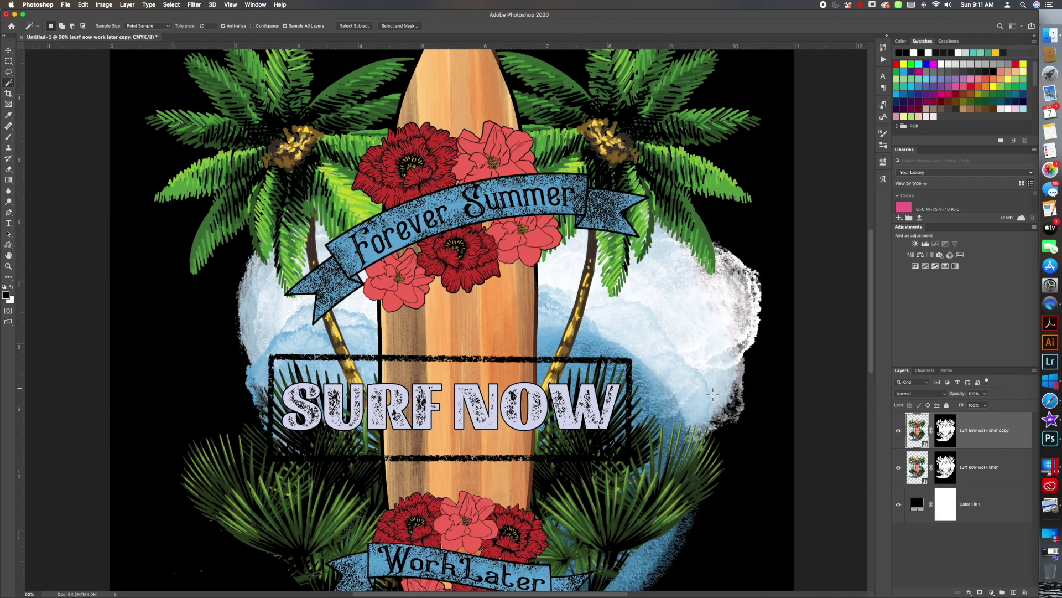
pyautogui.click(899, 467)
pyautogui.click(899, 469)
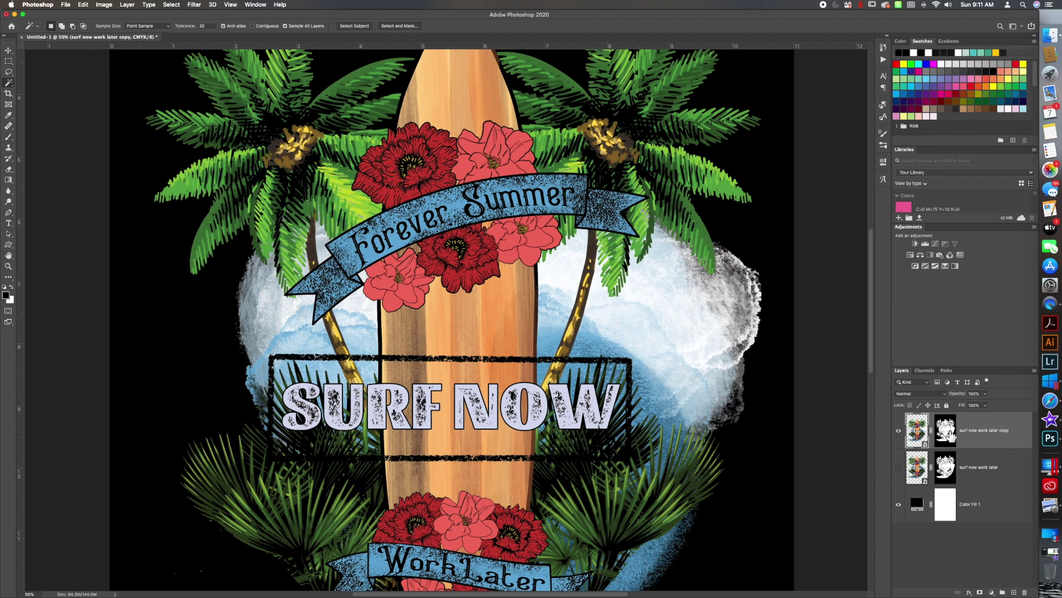
# Step: Rasterize the "surf now work later copy" layer and apply its layer mask
pyautogui.rightClick(985, 438)
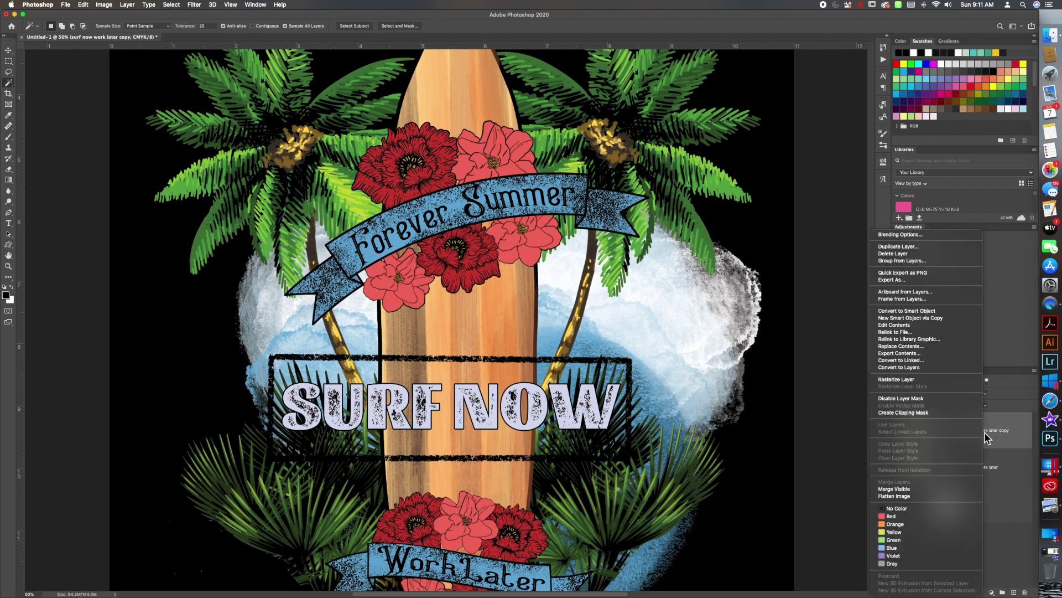
pyautogui.click(950, 381)
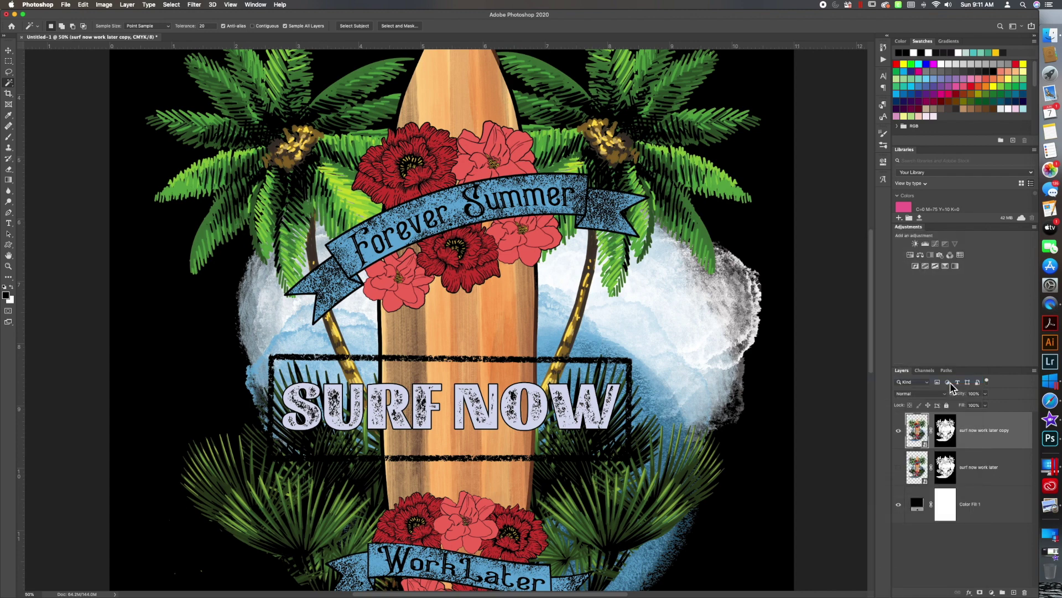
pyautogui.rightClick(950, 436)
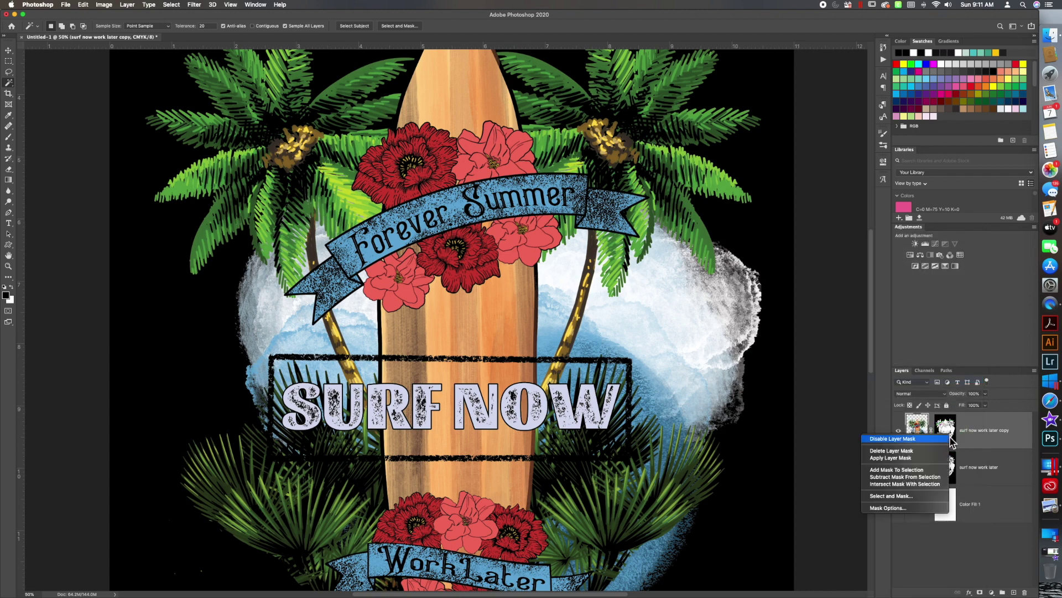
pyautogui.click(935, 458)
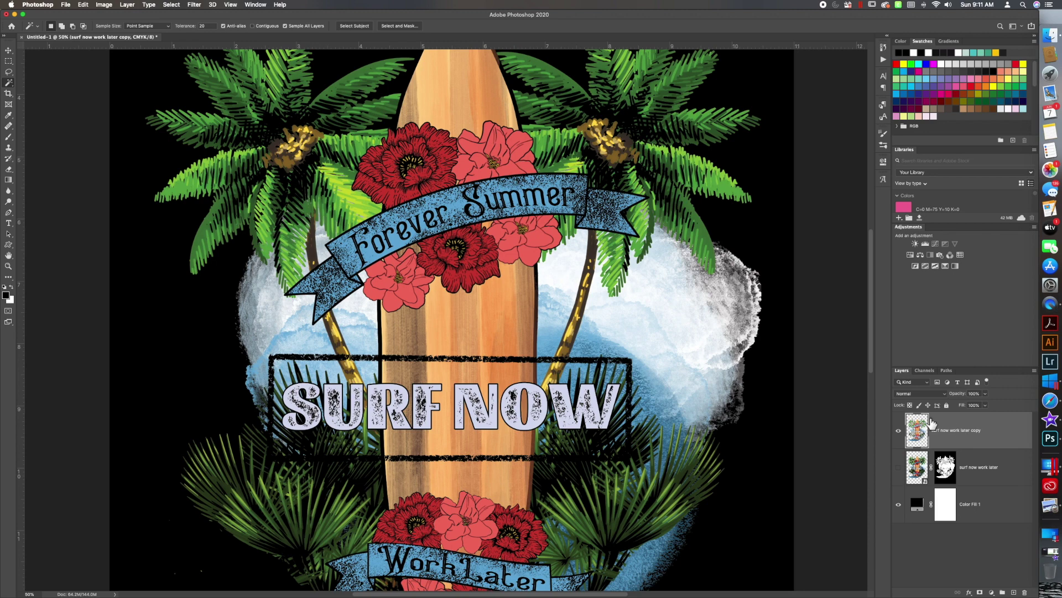
# Step: Hide the black Color Fill 1 layer and add a layer mask to the "surf now work later copy" layer
pyautogui.click(899, 504)
pyautogui.click(898, 504)
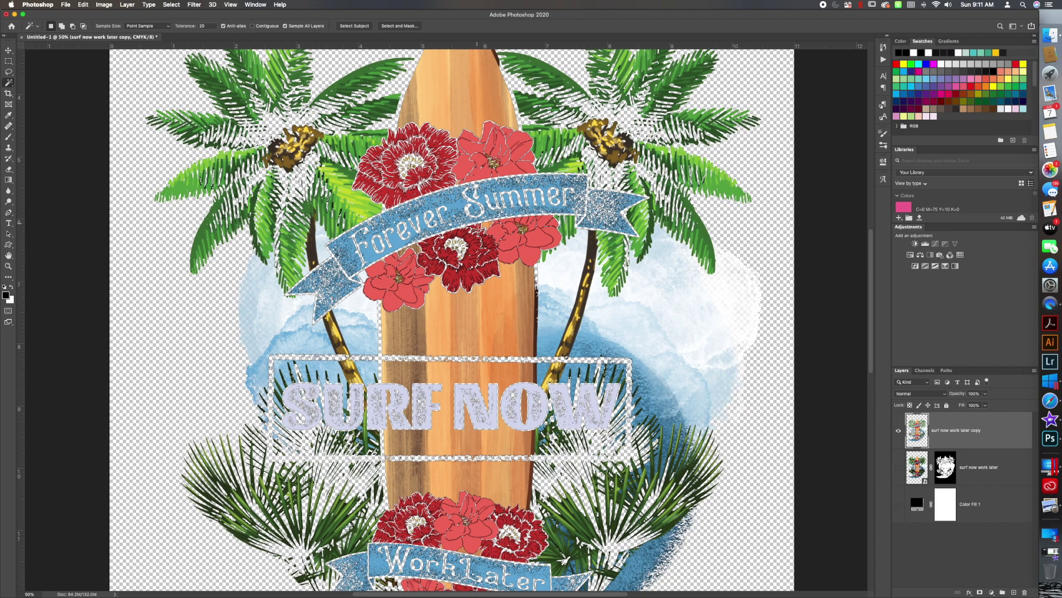
pyautogui.scroll(2, 523, 252)
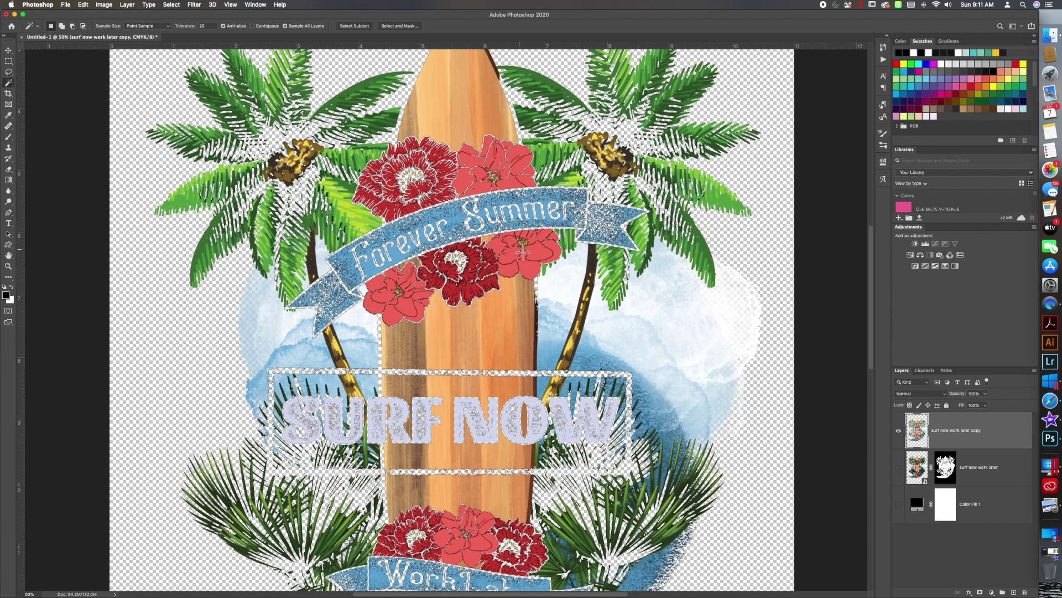
pyautogui.scroll(-2, 523, 252)
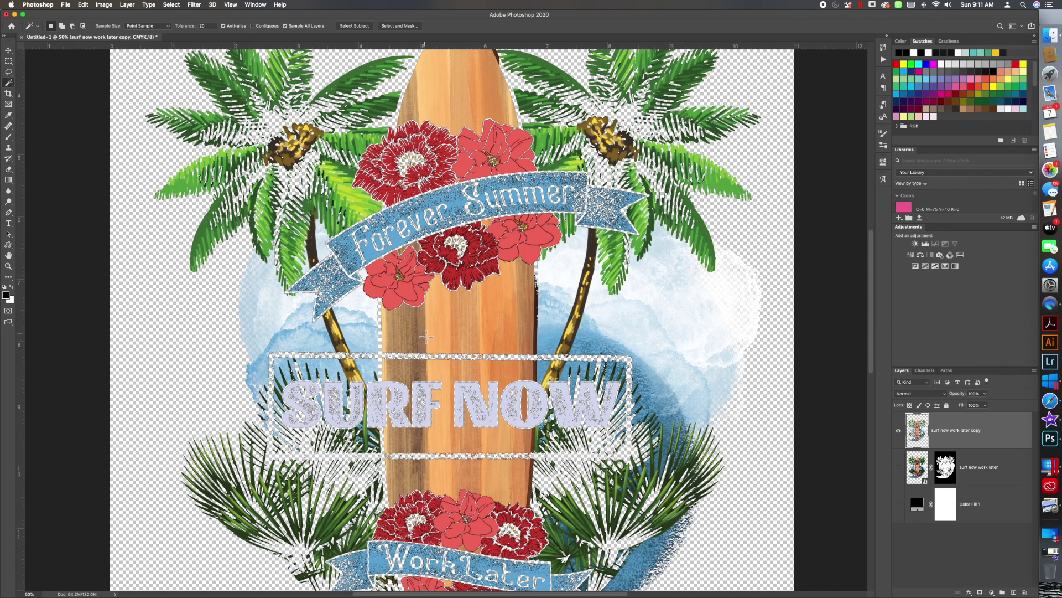
pyautogui.scroll(-5, 495, 338)
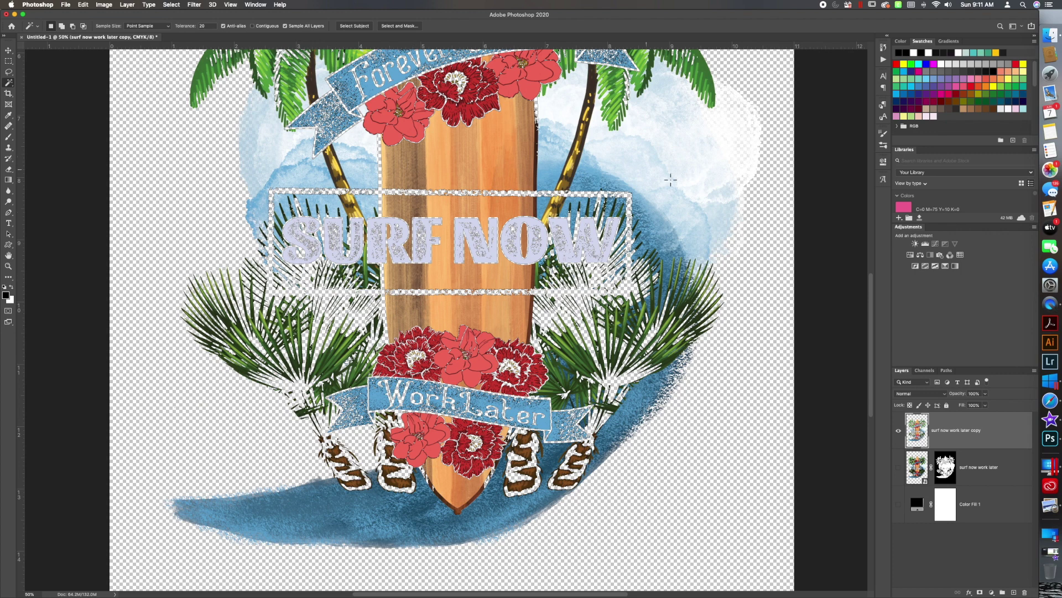
pyautogui.scroll(2, 481, 201)
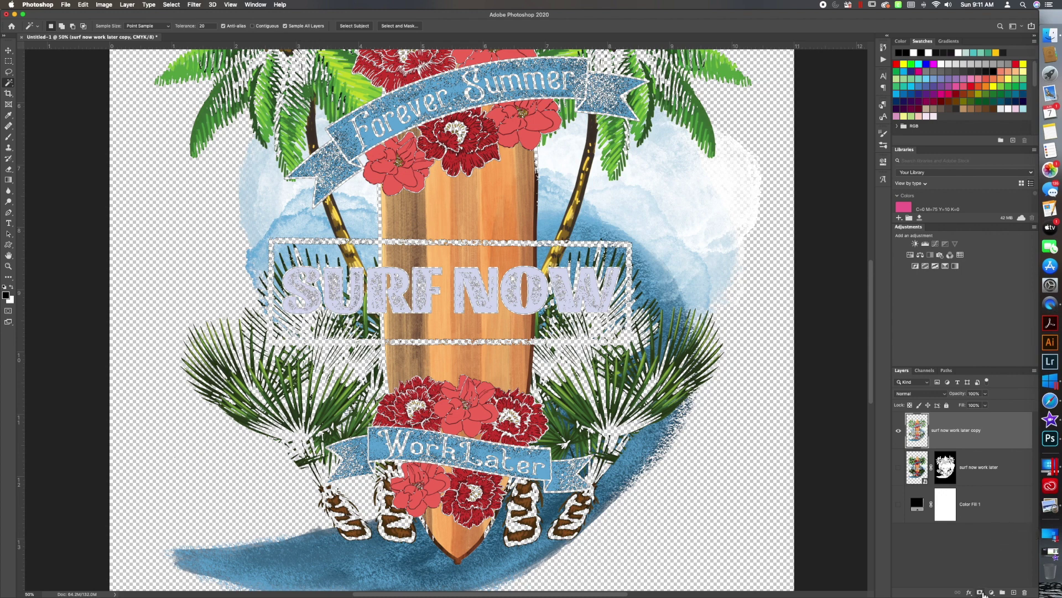
pyautogui.click(981, 592)
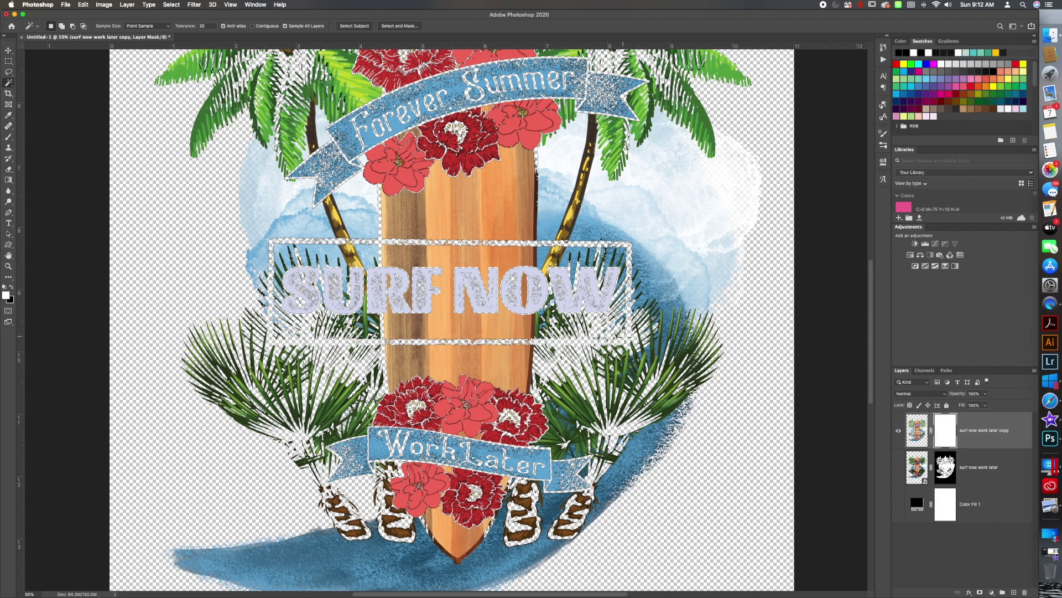
# Step: Set the Magic Wand tolerance to 40 and select the surfboard's wood colours, starting from the board's upper part
pyautogui.scroll(10, 671, 294)
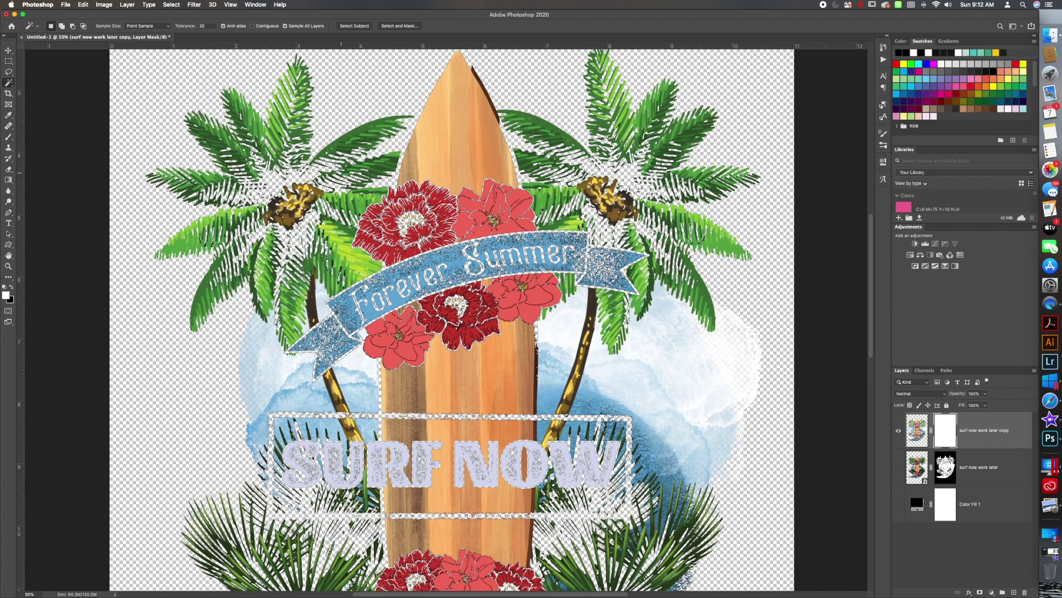
pyautogui.click(206, 26)
pyautogui.write('4')
pyautogui.click(427, 144)
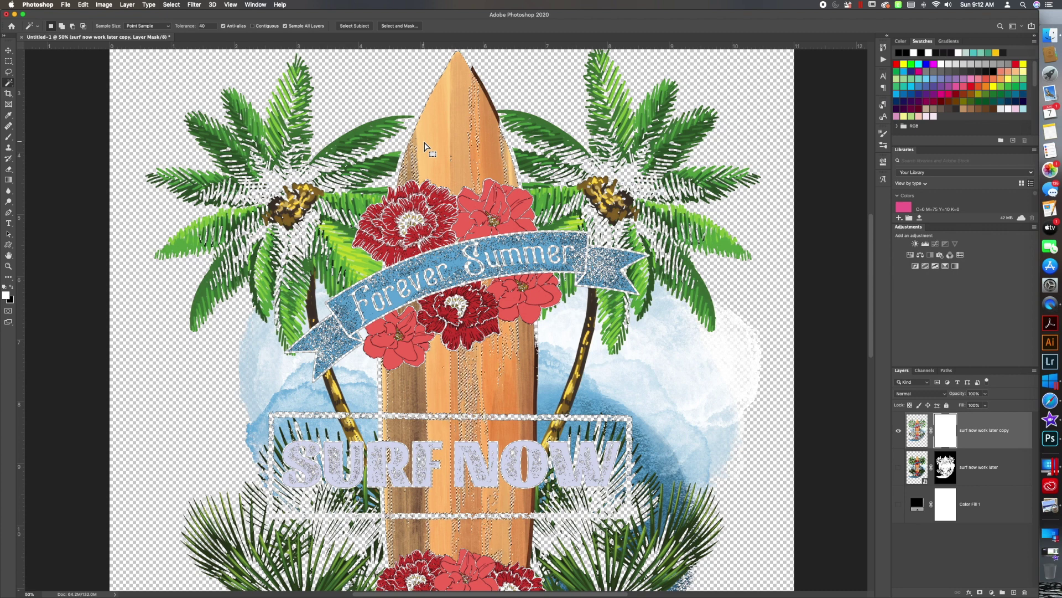
pyautogui.click(475, 147)
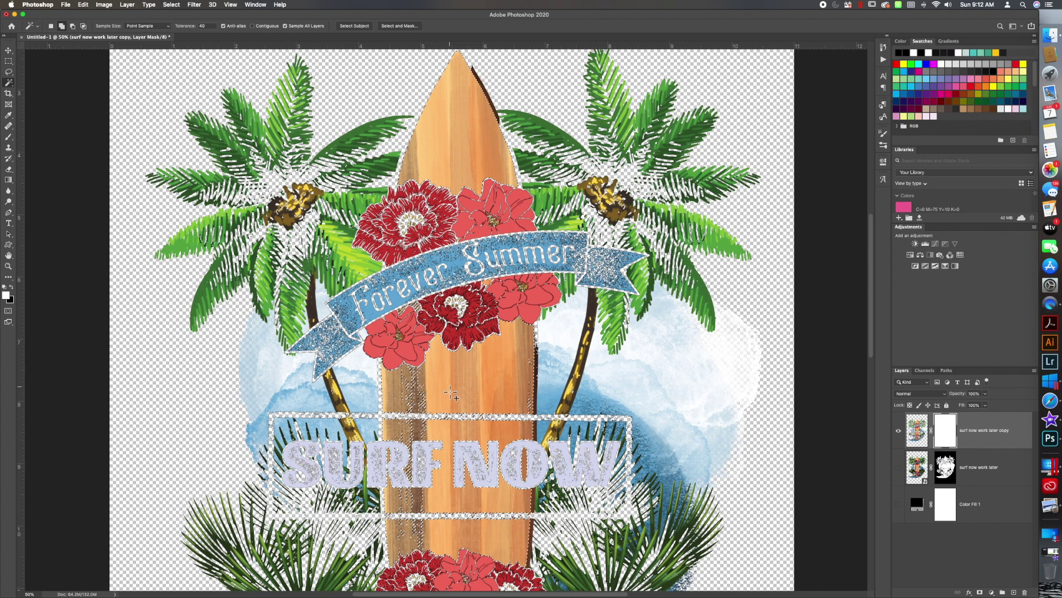
# Step: Subtract the dark brown edge colour at the surfboard's lower tip from the selection and check the remaining selection along the board
pyautogui.scroll(-4, 429, 397)
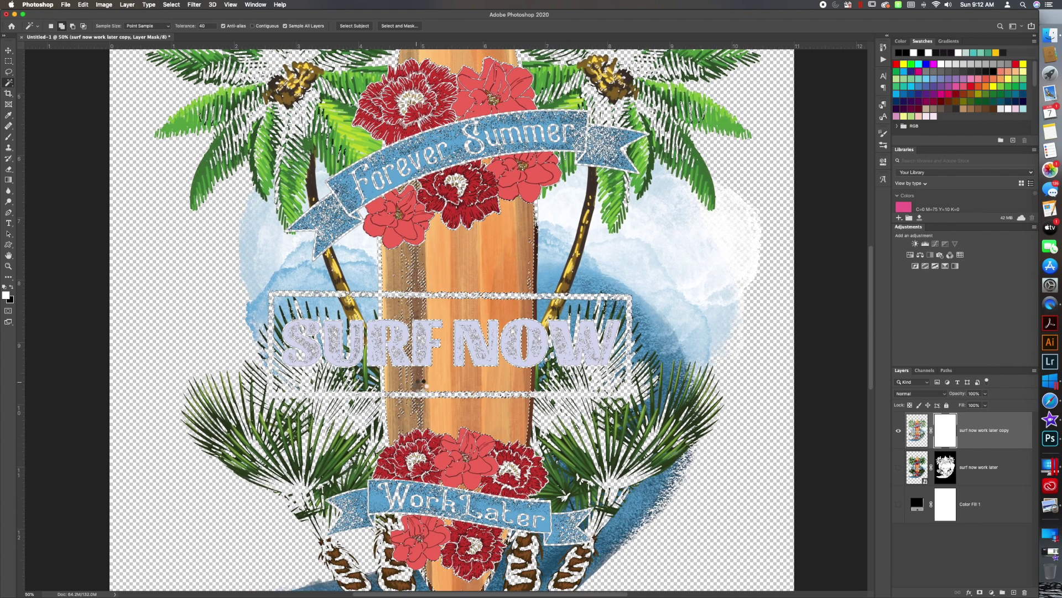
pyautogui.scroll(-3, 437, 394)
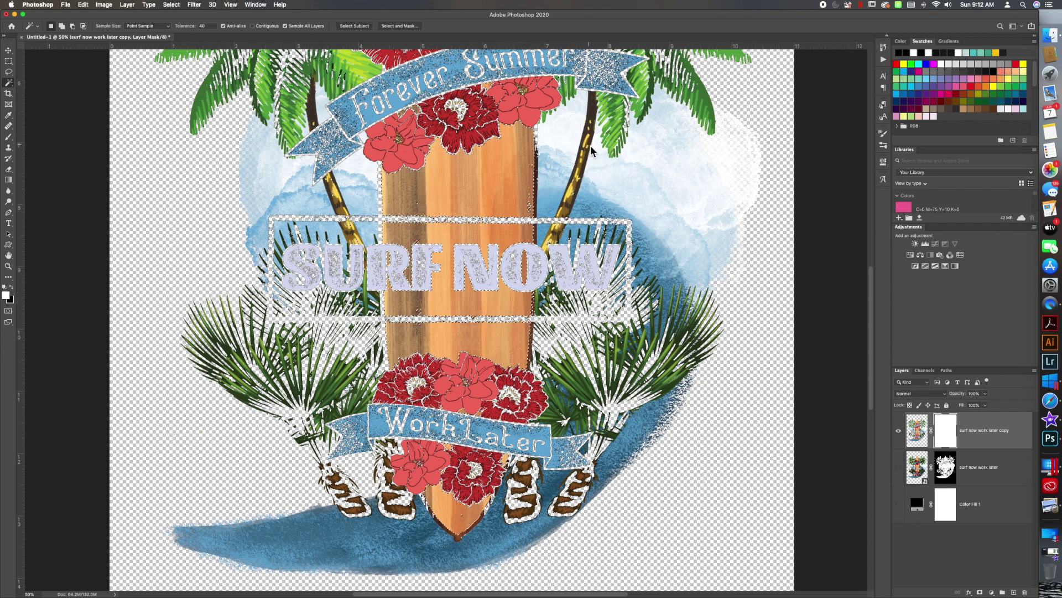
pyautogui.scroll(-1, 492, 177)
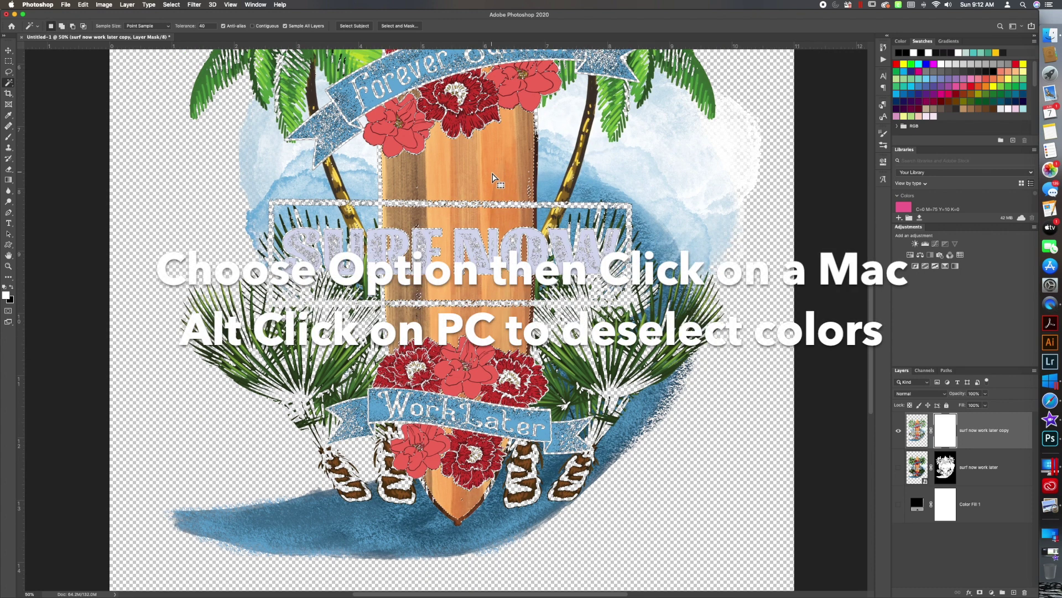
pyautogui.scroll(-3, 492, 177)
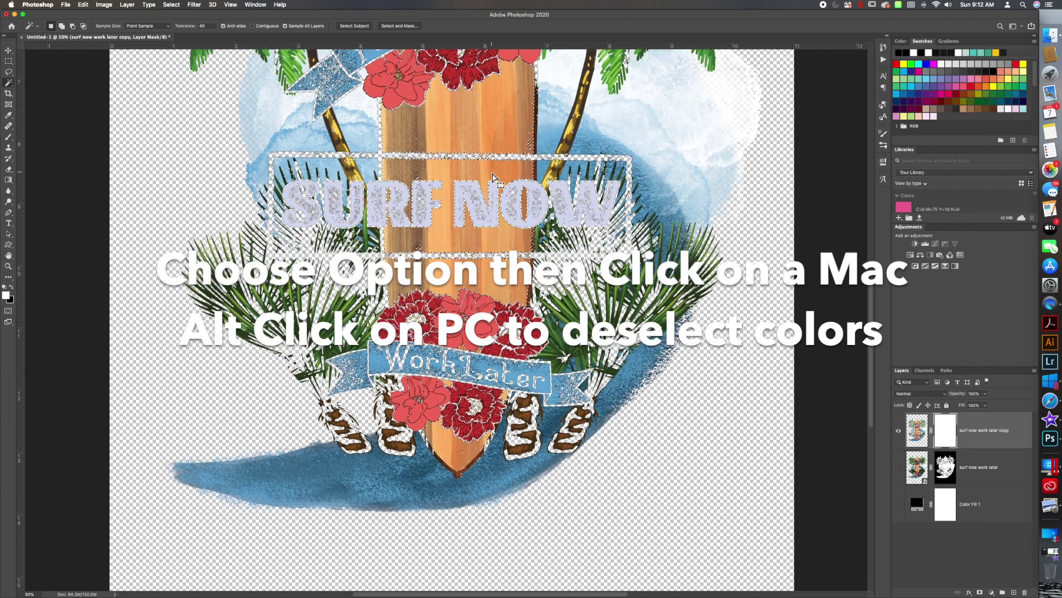
pyautogui.scroll(10, 493, 177)
pyautogui.scroll(3, 492, 177)
pyautogui.scroll(-5, 492, 177)
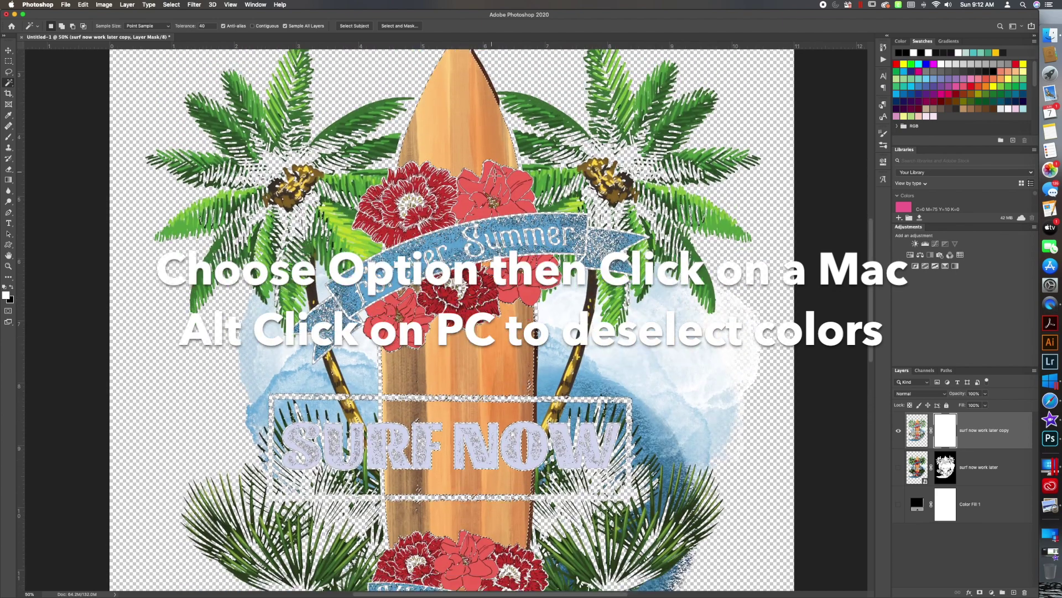
pyautogui.scroll(-12, 493, 177)
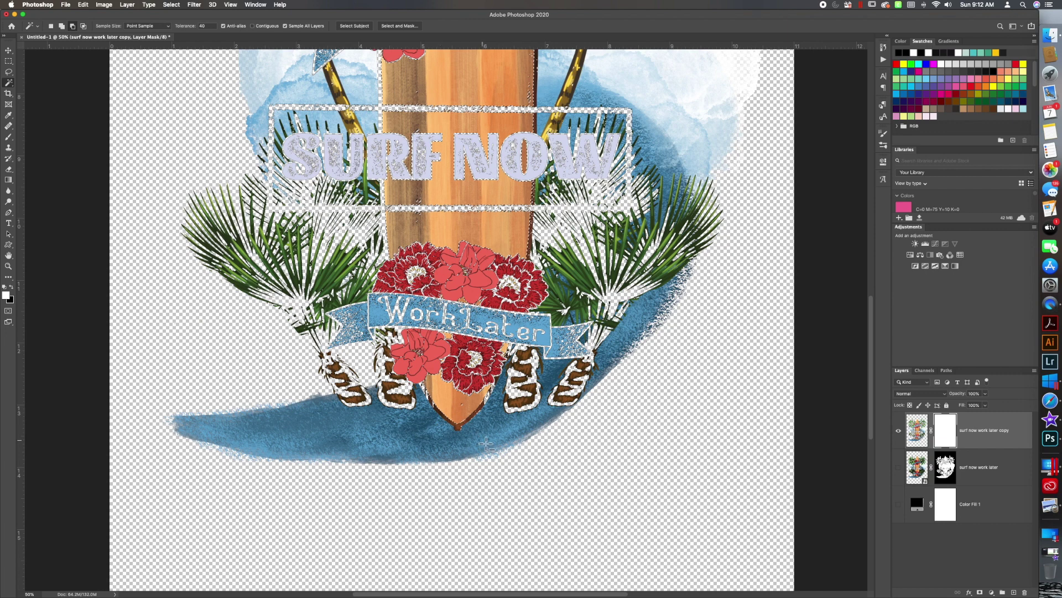
pyautogui.keyDown('alt'); pyautogui.click(474, 421); pyautogui.keyUp('alt')
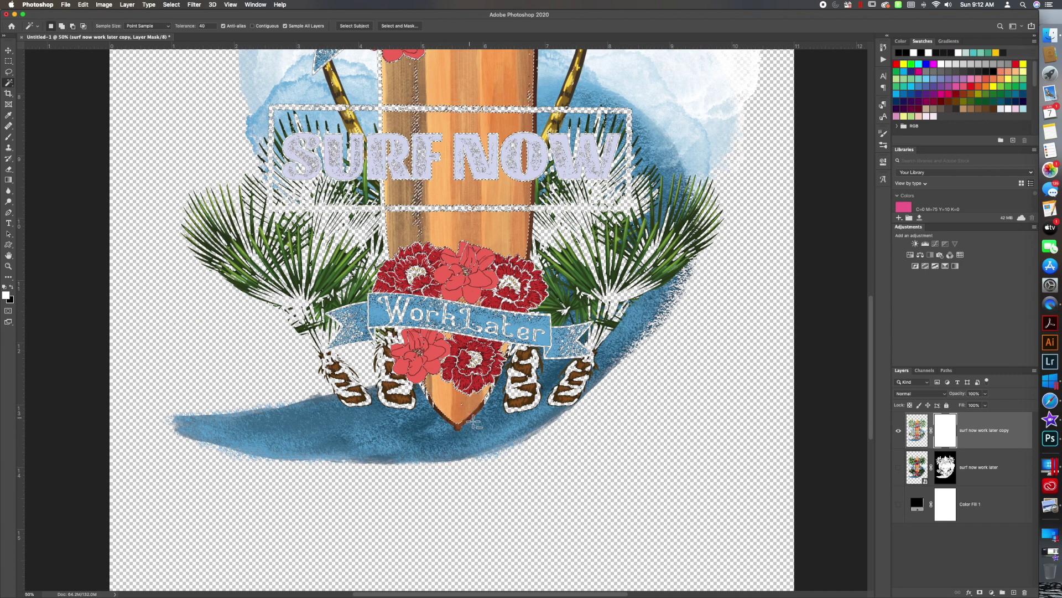
pyautogui.scroll(12, 448, 382)
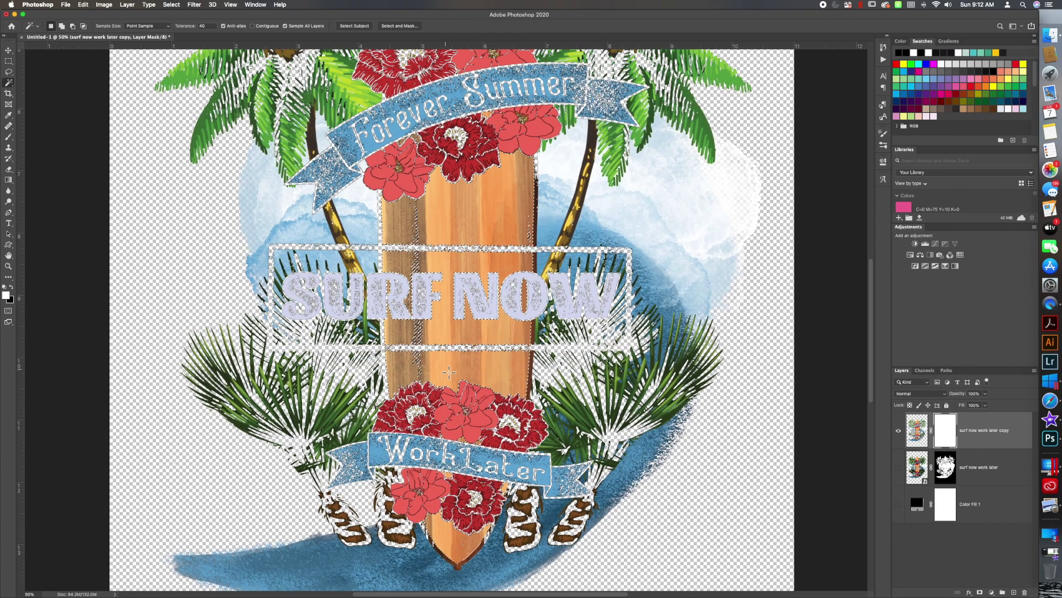
pyautogui.scroll(7, 448, 374)
pyautogui.scroll(-12, 447, 374)
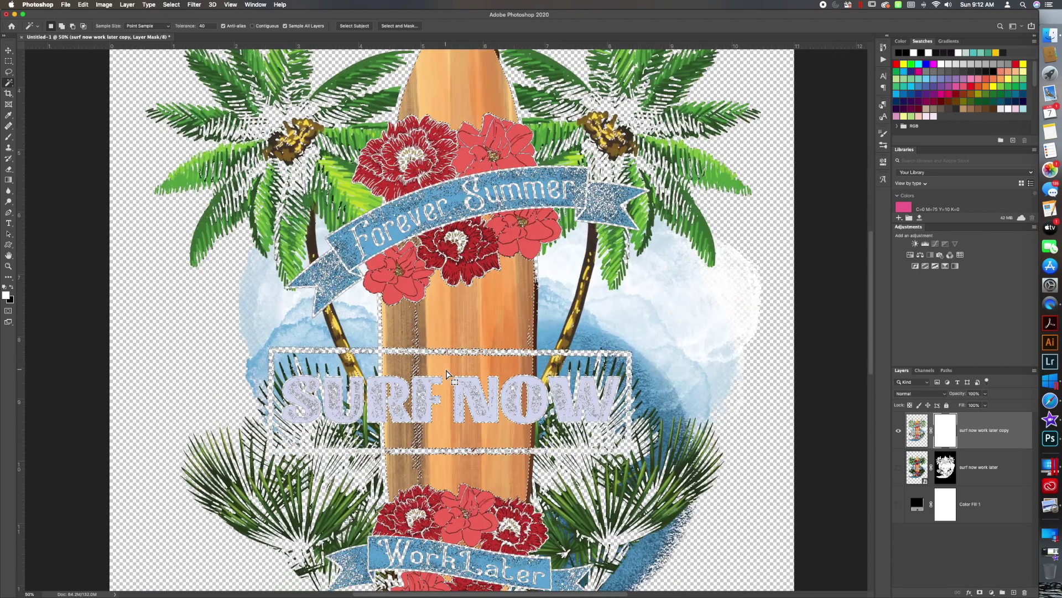
pyautogui.scroll(-5, 447, 374)
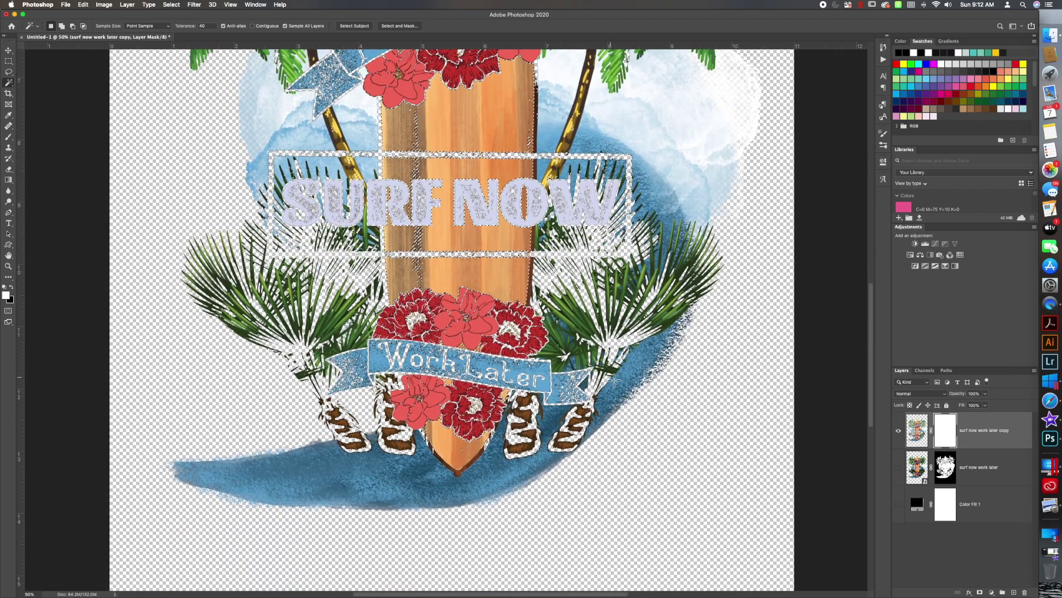
# Step: Fill the selected wood areas on the copy's layer mask with black at 100% opacity and look over the knocked-out surfboard
pyautogui.hotkey('shift', 'BackSpace')
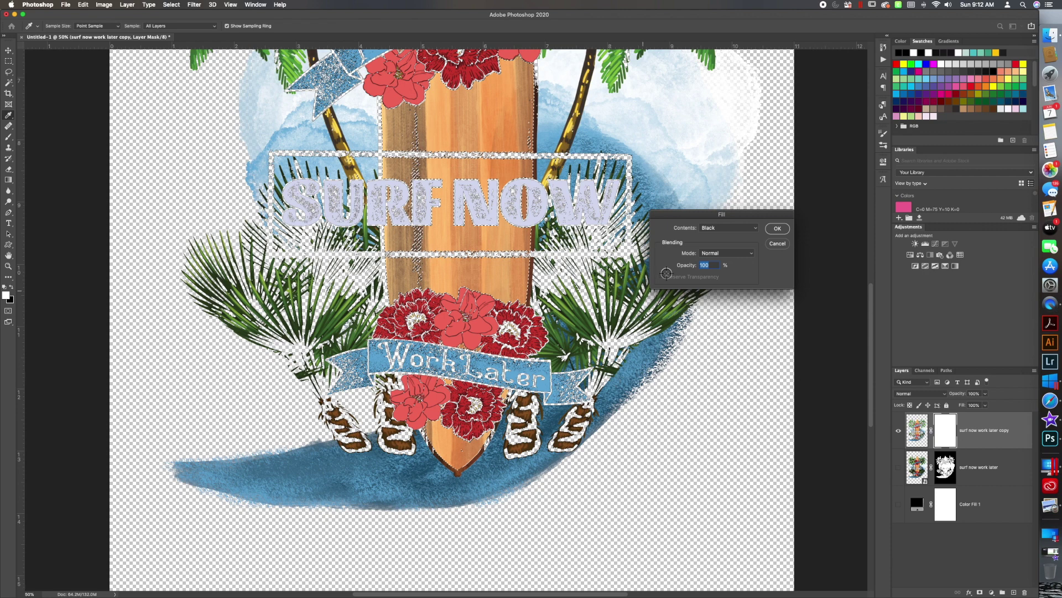
pyautogui.click(777, 229)
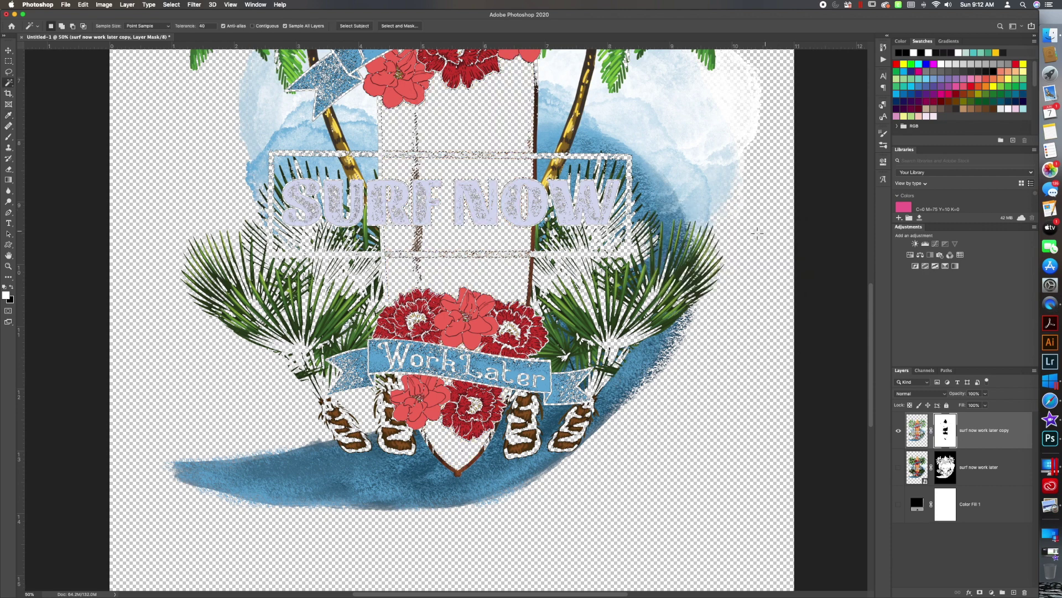
pyautogui.scroll(10, 661, 245)
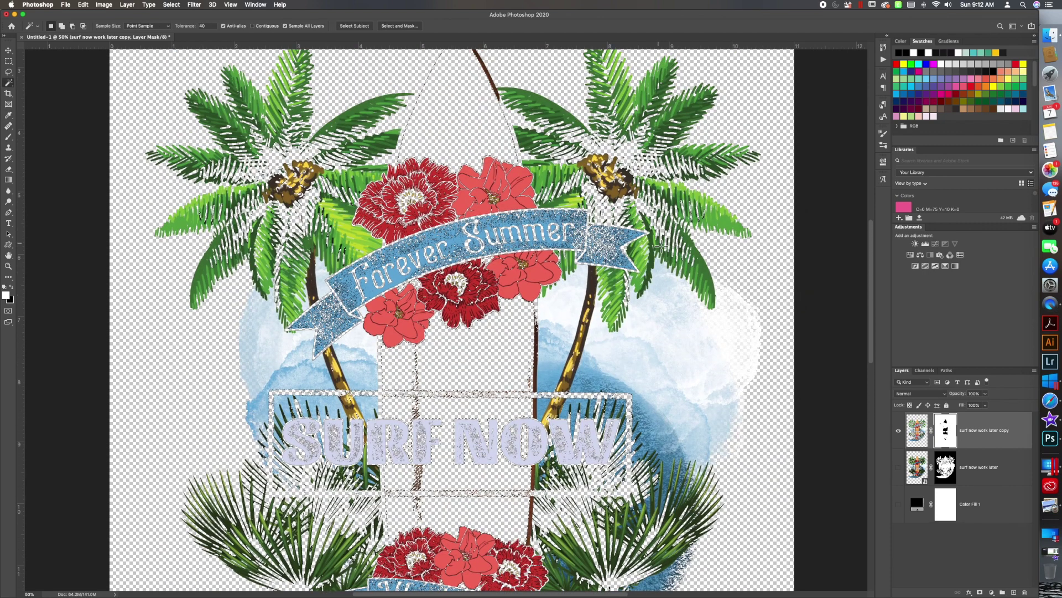
pyautogui.scroll(-4, 662, 245)
pyautogui.scroll(-4, 661, 245)
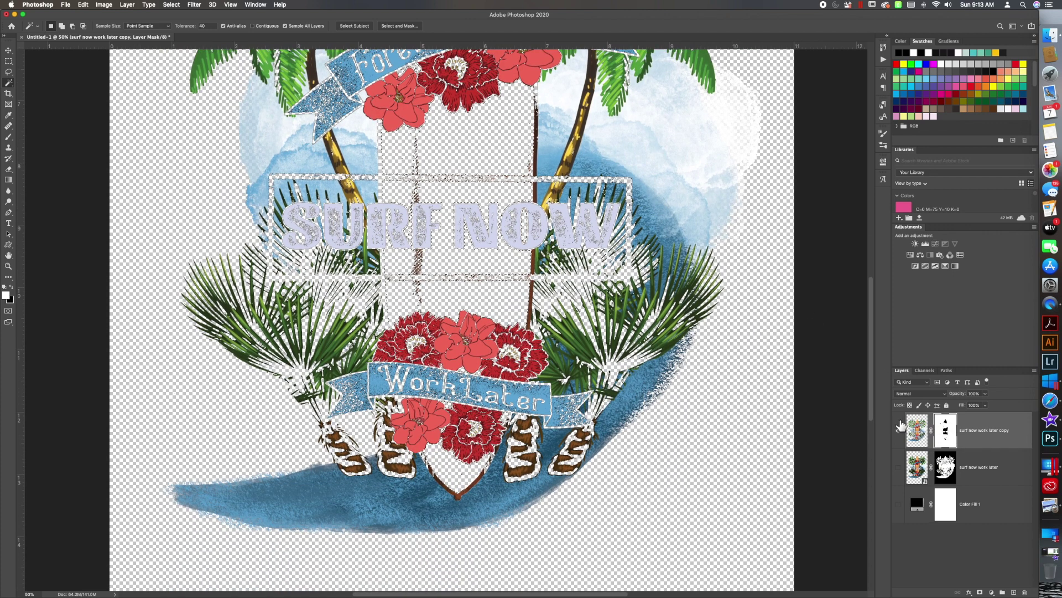
pyautogui.scroll(-2, 724, 405)
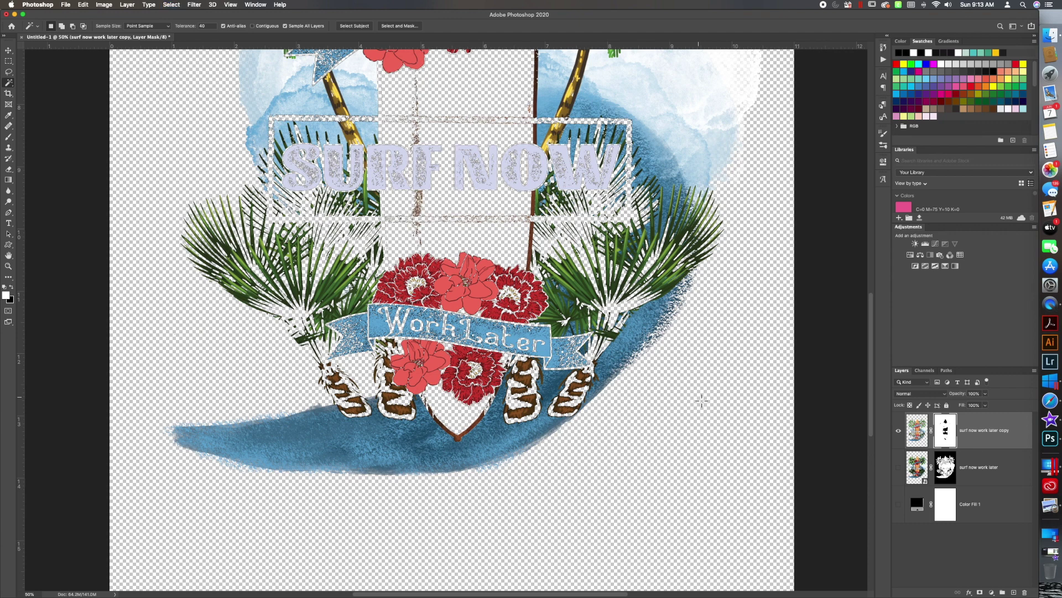
pyautogui.scroll(-1, 681, 401)
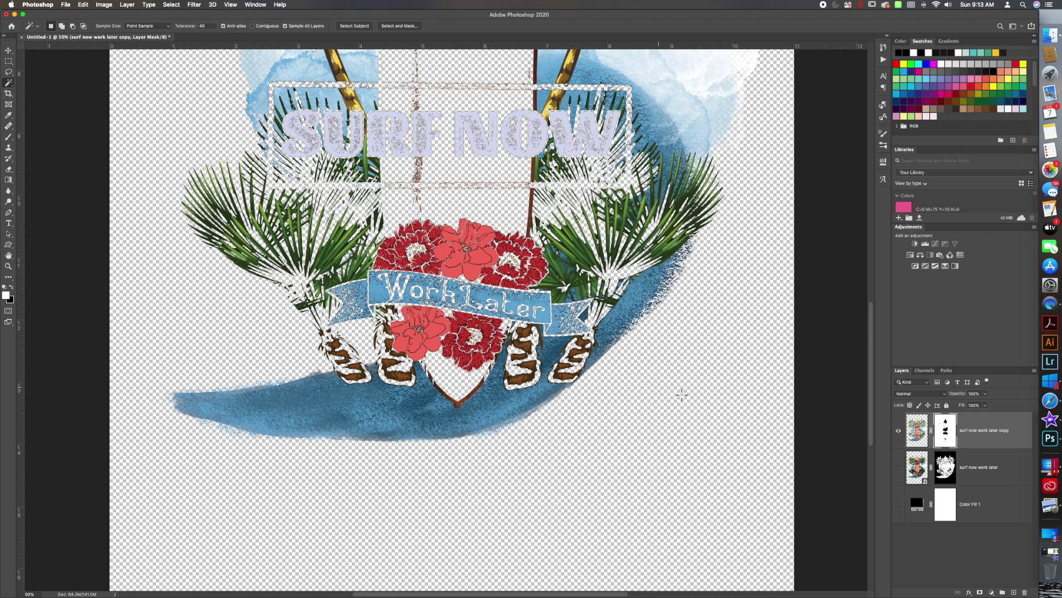
pyautogui.scroll(10, 452, 320)
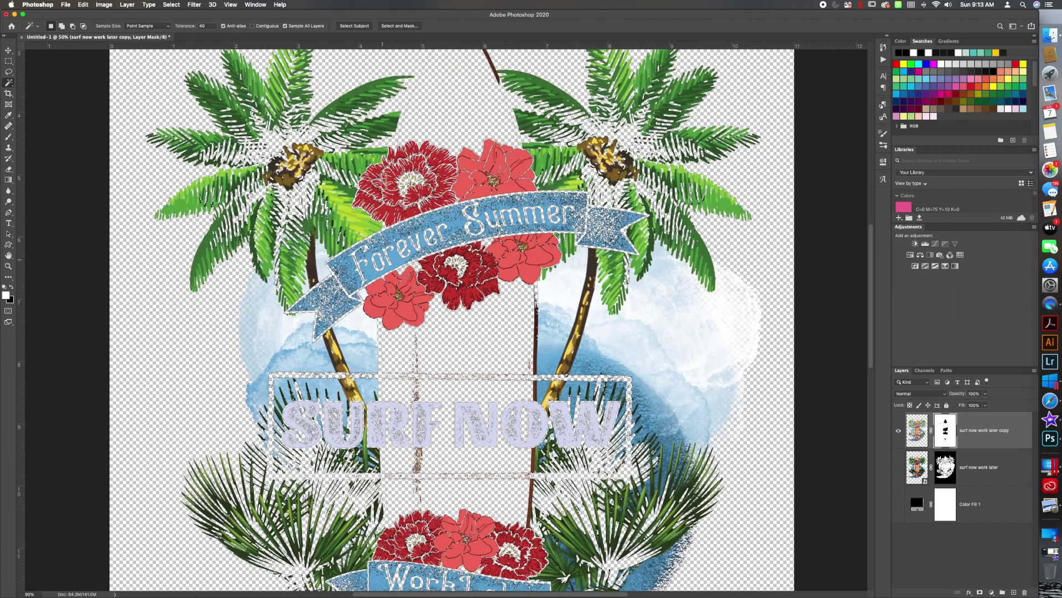
# Step: Limit the Magic Wand to contiguous pixels and select part of the blue watercolor wave beneath the surfboard
pyautogui.scroll(-2, 385, 179)
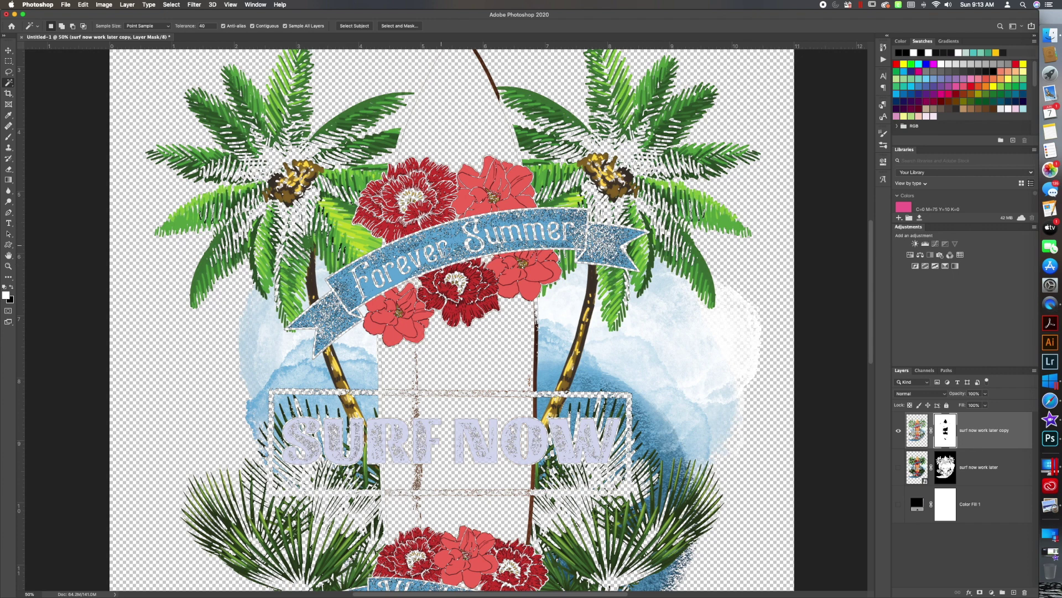
pyautogui.scroll(-10, 465, 331)
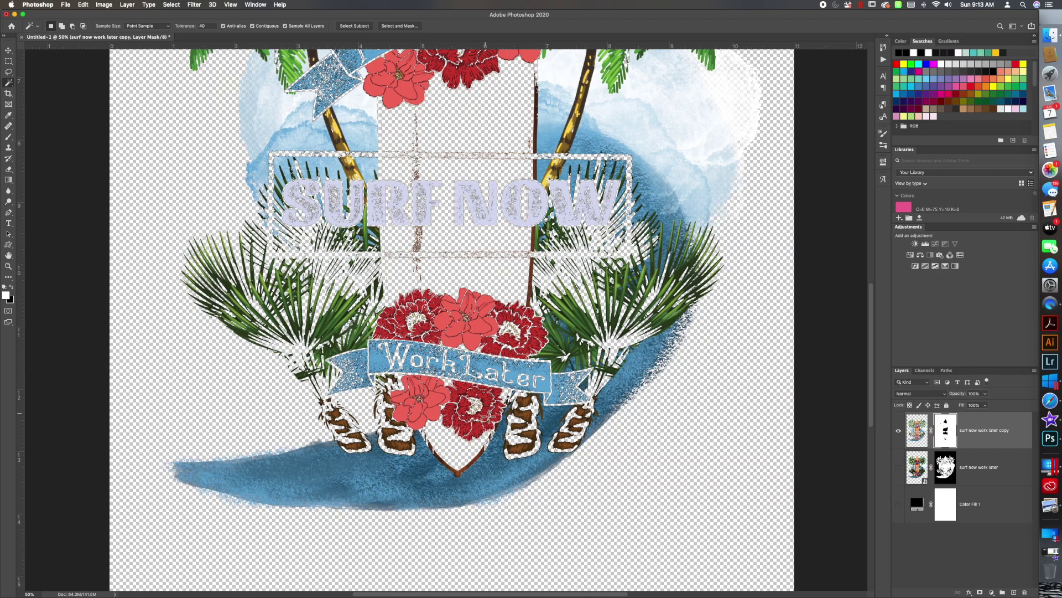
pyautogui.keyDown('shift'); pyautogui.click(311, 476); pyautogui.keyUp('shift')
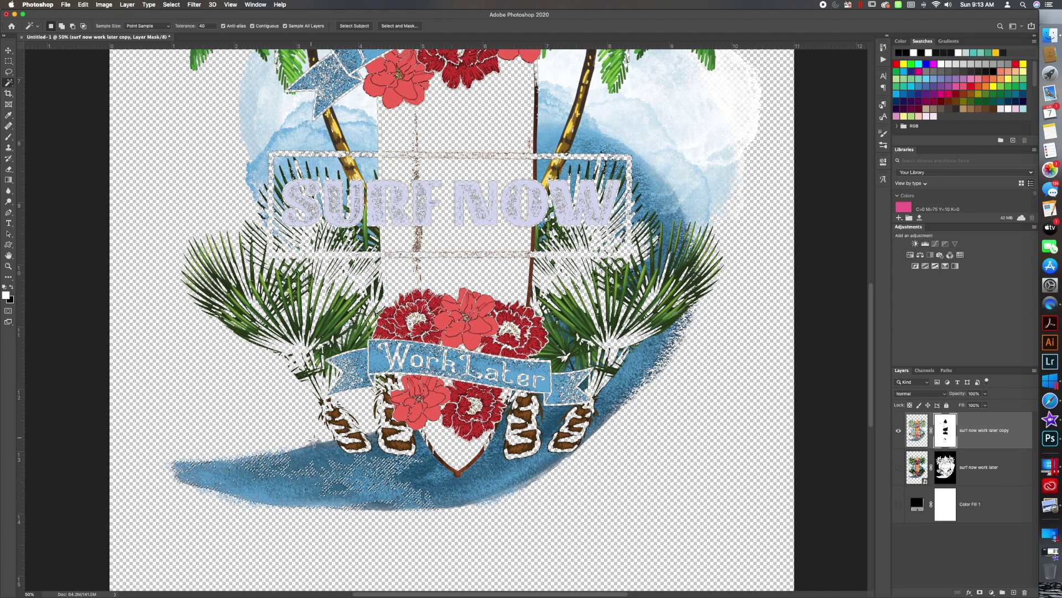
# Step: Raise the Magic Wand tolerance to 50 and reselect the blue watercolor wave at the base of the artwork
pyautogui.click(210, 26)
pyautogui.write('50')
pyautogui.hscroll(15, 443, 315)
pyautogui.hscroll(-15, 443, 315)
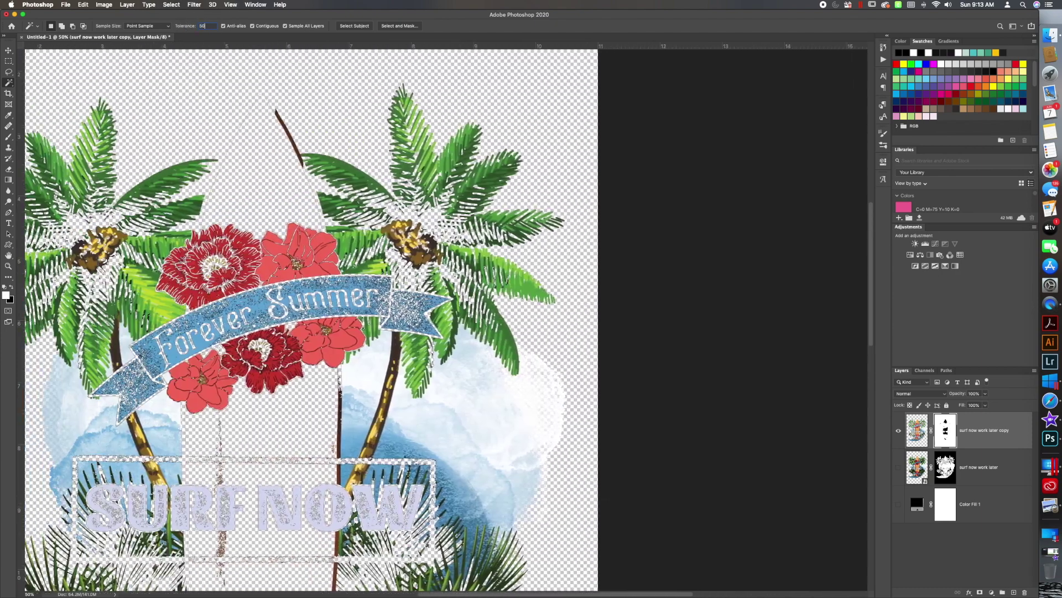
pyautogui.scroll(-5, 442, 315)
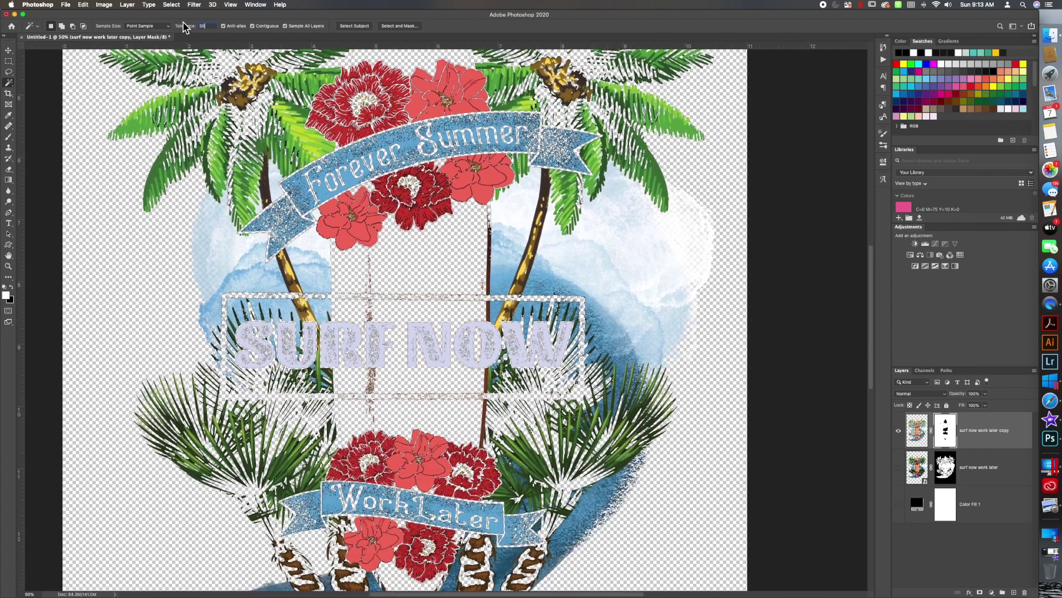
pyautogui.scroll(-3, 404, 321)
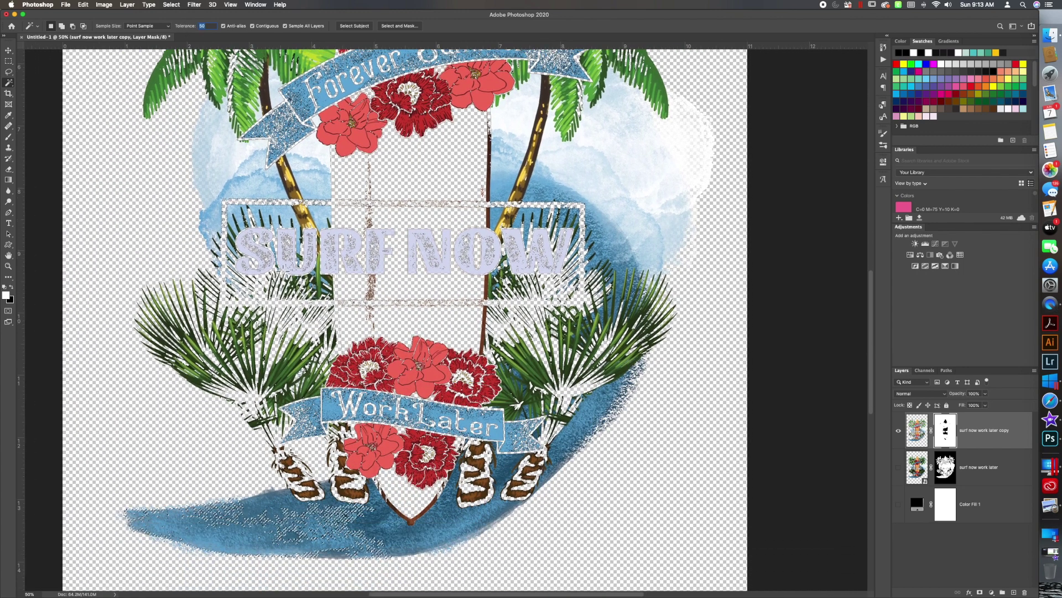
pyautogui.click(284, 504)
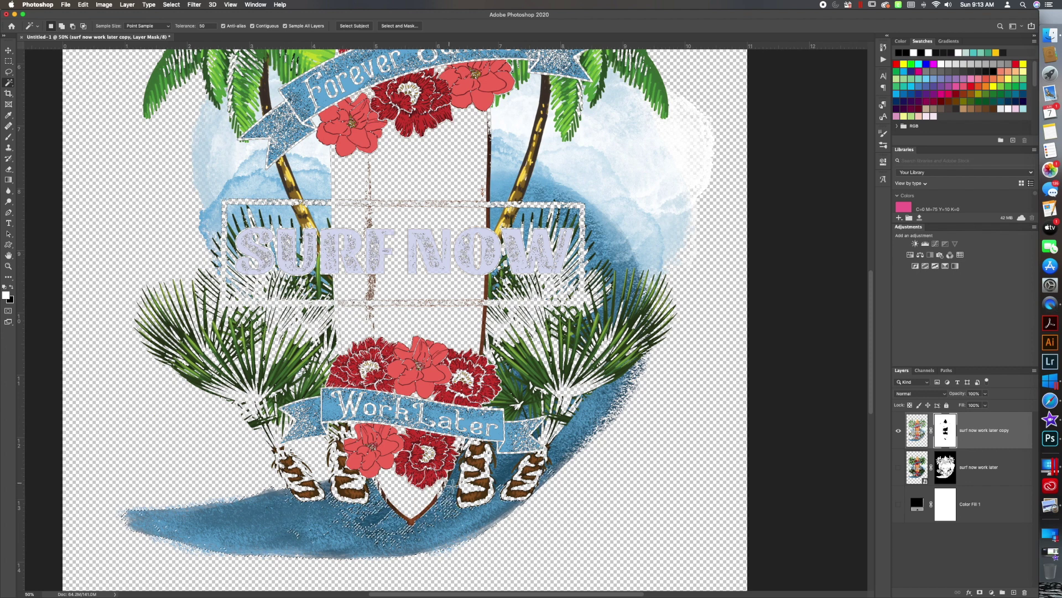
# Step: Add the rest of the blue wave around the tree trunks to the selection and fill it with black on the layer mask
pyautogui.keyDown('shift'); pyautogui.click(500, 474); pyautogui.keyUp('shift')
pyautogui.keyDown('shift'); pyautogui.click(524, 475); pyautogui.keyUp('shift')
pyautogui.keyDown('shift'); pyautogui.click(562, 477); pyautogui.keyUp('shift')
pyautogui.keyDown('shift'); pyautogui.click(555, 470); pyautogui.keyUp('shift')
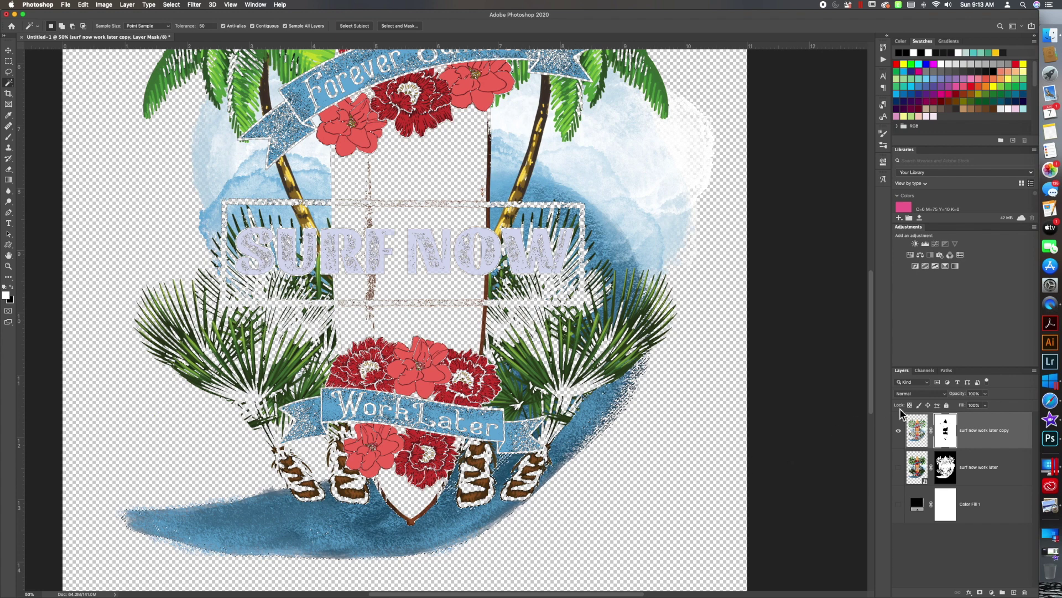
pyautogui.hotkey('shift', 'BackSpace')
pyautogui.click(778, 228)
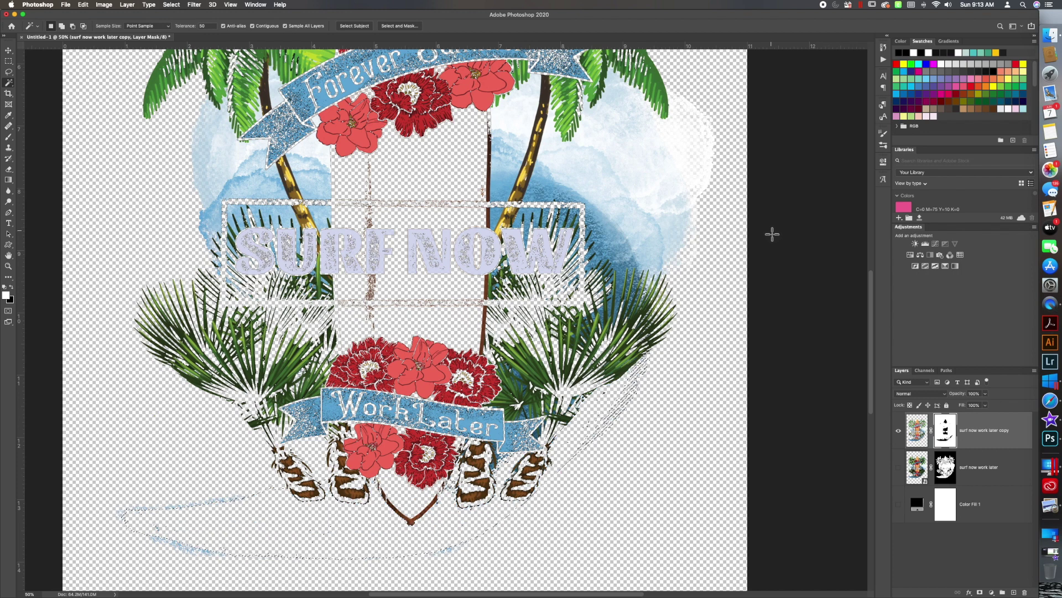
# Step: Select the blue and white watercolor sky beside the outer edge of the palm tree and fill it with black on the layer mask
pyautogui.click(669, 184)
pyautogui.press('shift')
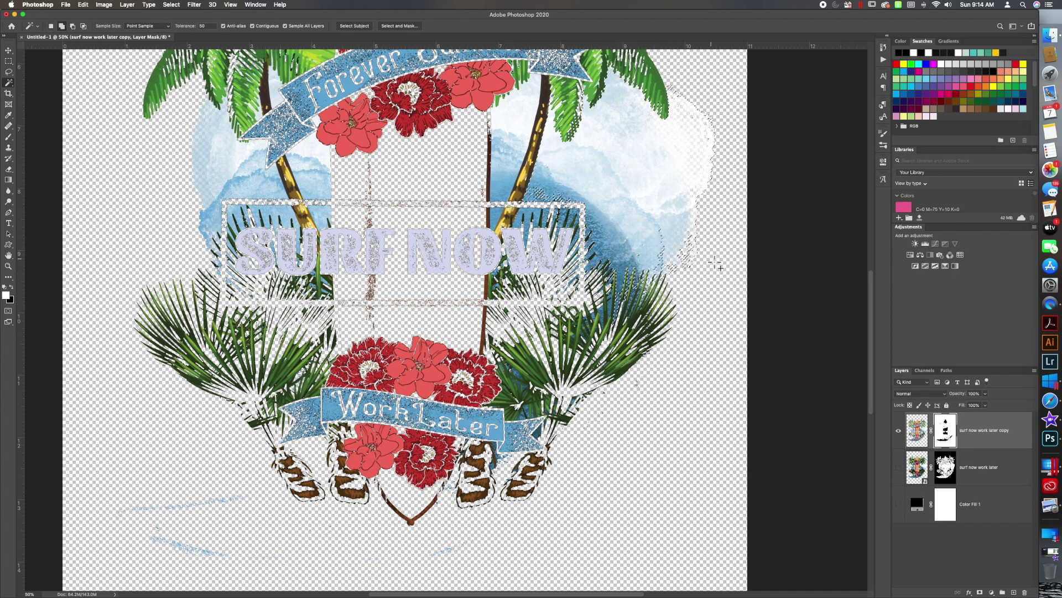
pyautogui.hotkey('shift', 'BackSpace')
pyautogui.press('Return')
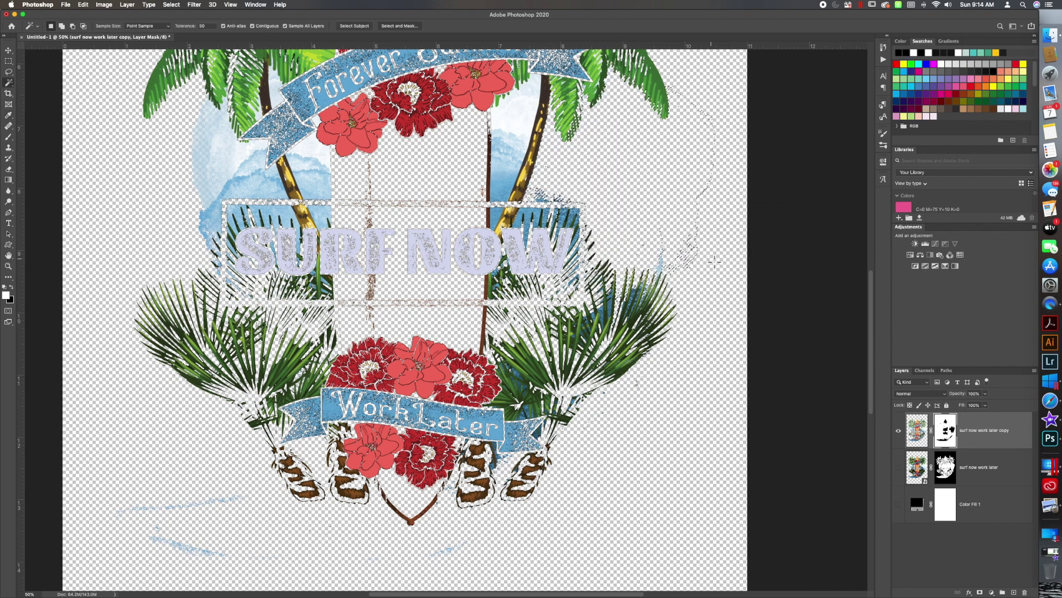
# Step: Knock out the remaining watercolor areas between the surfboard and both palm trunks with black on the layer mask and fit the artwork on screen
pyautogui.click(513, 145)
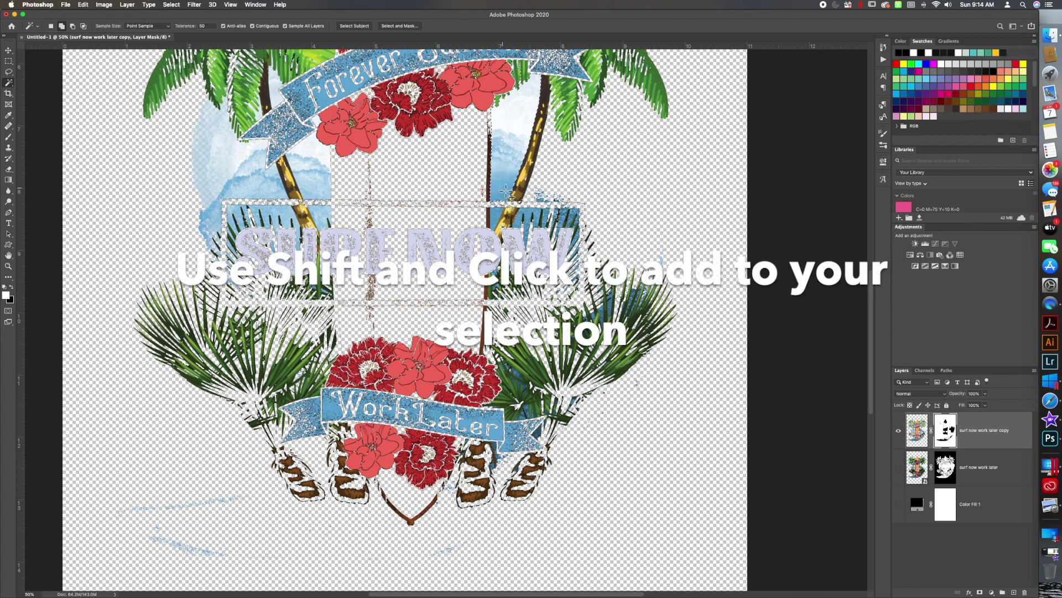
pyautogui.hotkey('shift', 'BackSpace')
pyautogui.press('Escape')
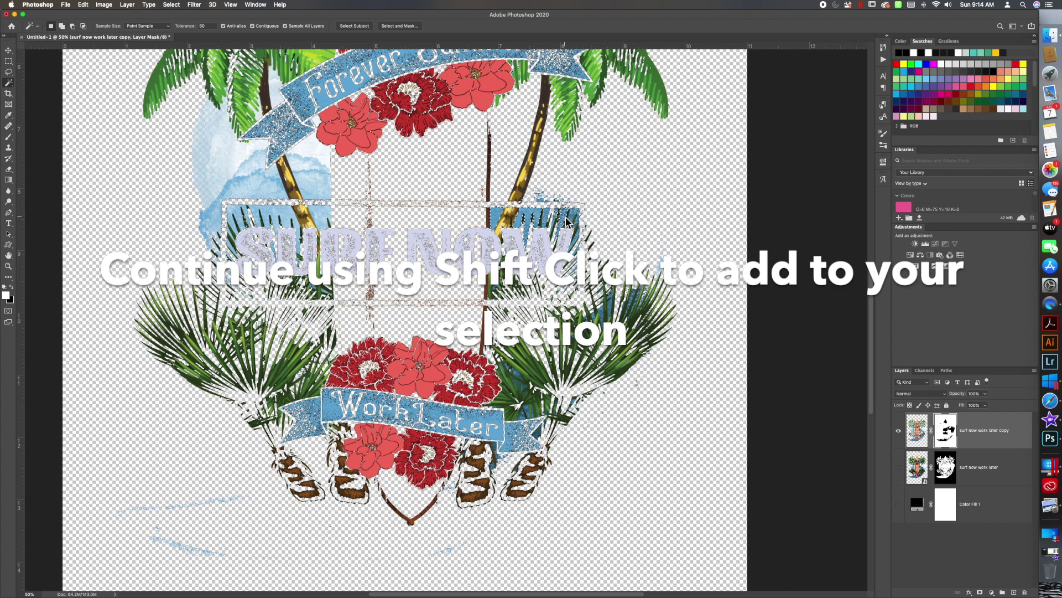
pyautogui.press('i')
pyautogui.hotkey('shift', 'BackSpace')
pyautogui.press('Return')
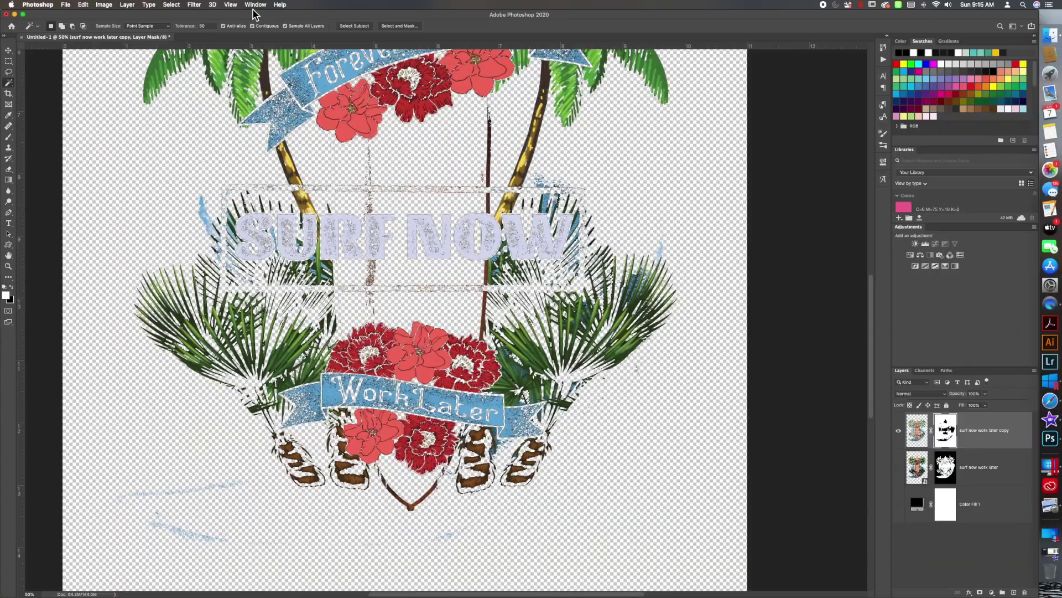
pyautogui.click(255, 5)
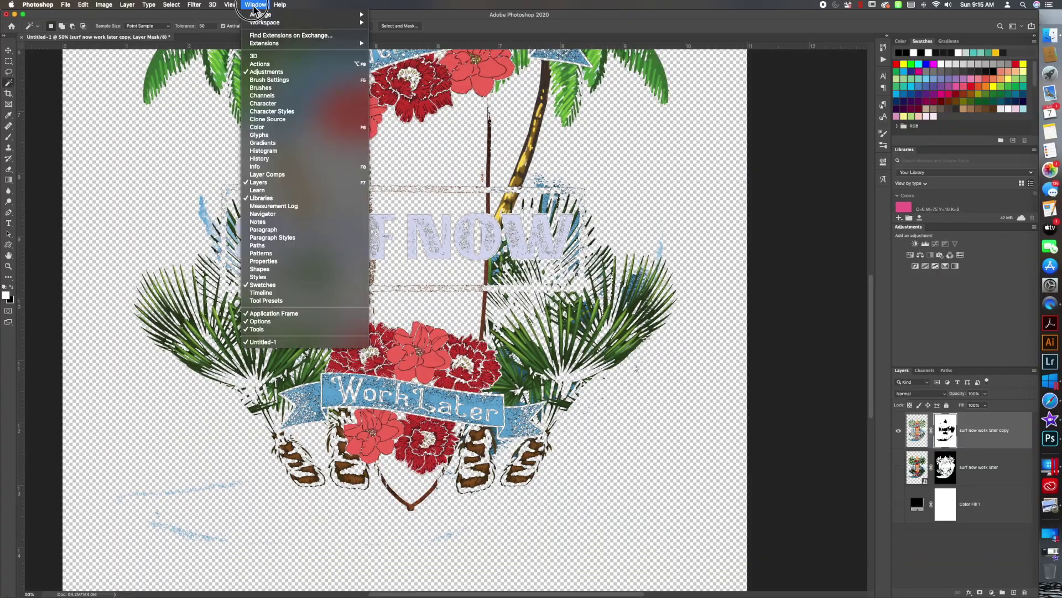
pyautogui.moveTo(227, 6)
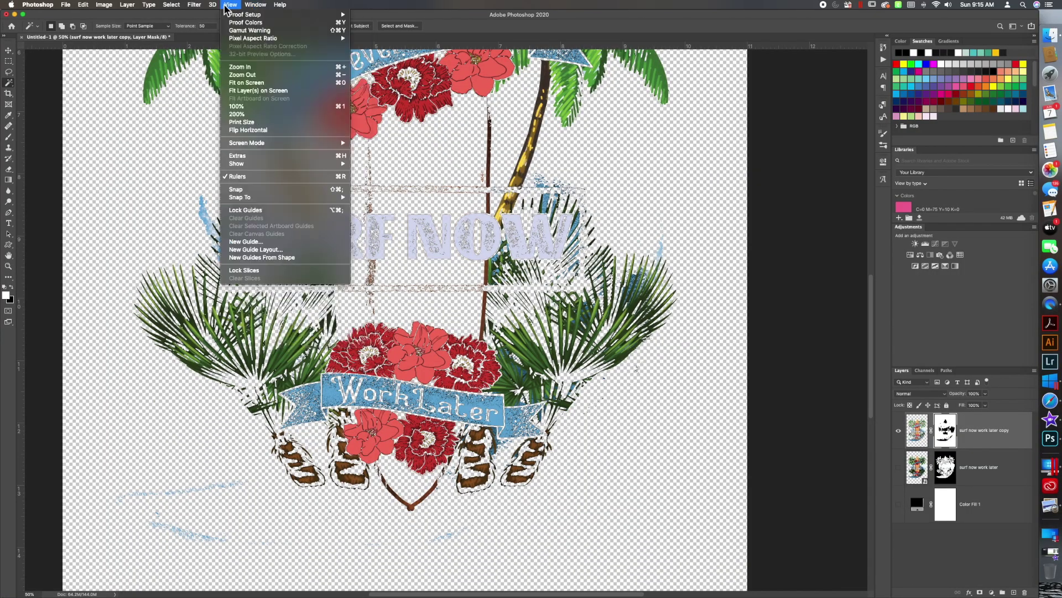
pyautogui.click(247, 83)
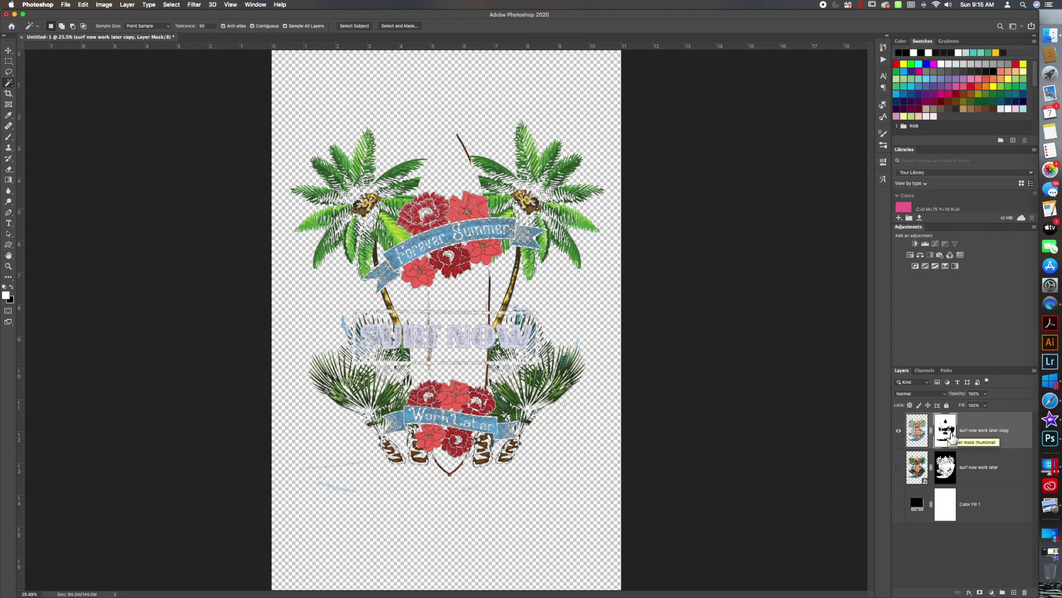
pyautogui.hotkey('shift', 'BackSpace')
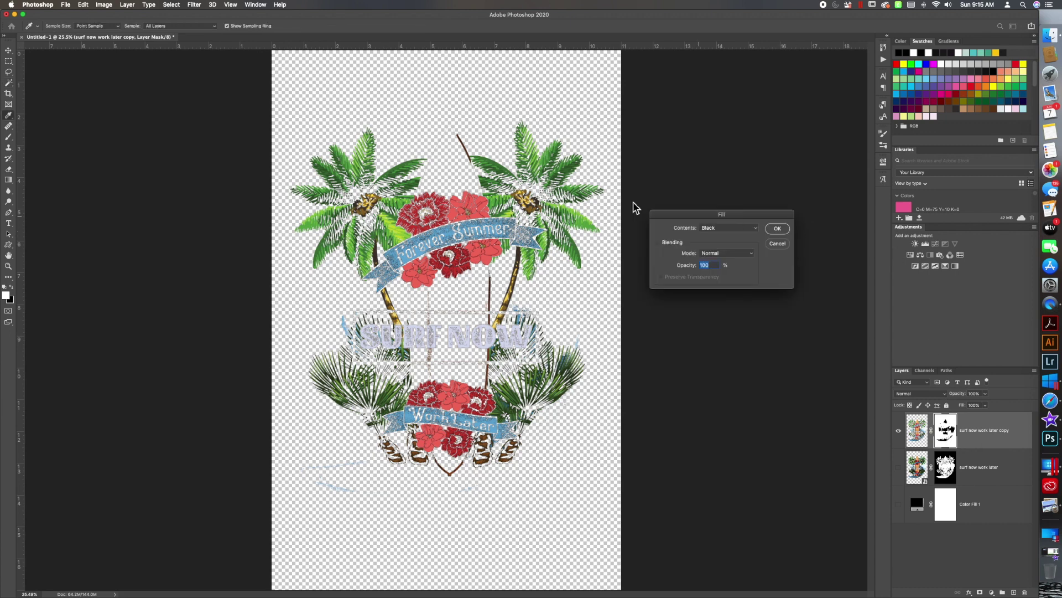
pyautogui.click(780, 244)
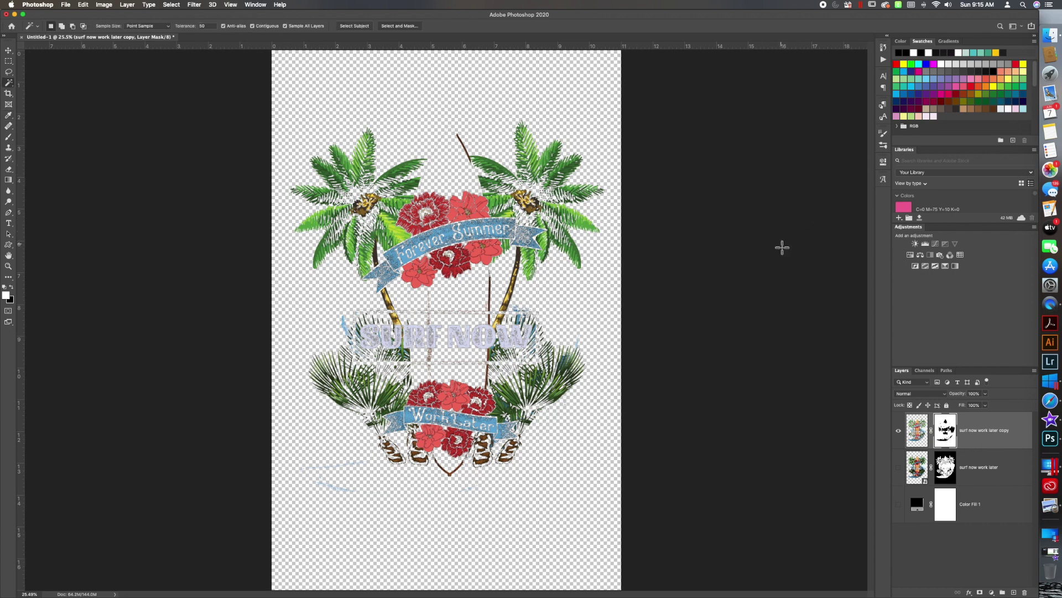
pyautogui.click(83, 5)
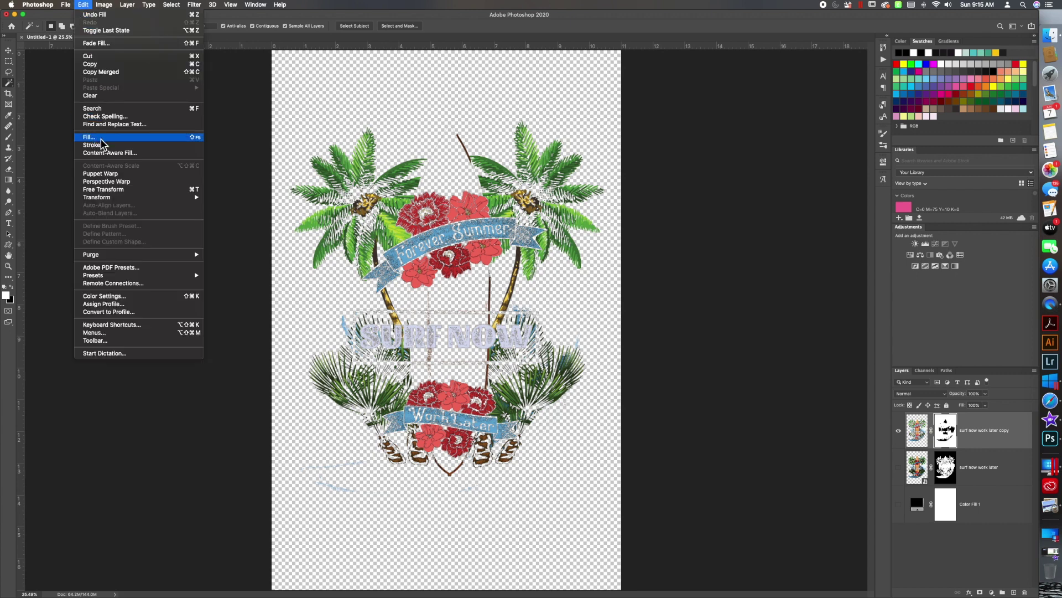
pyautogui.click(682, 224)
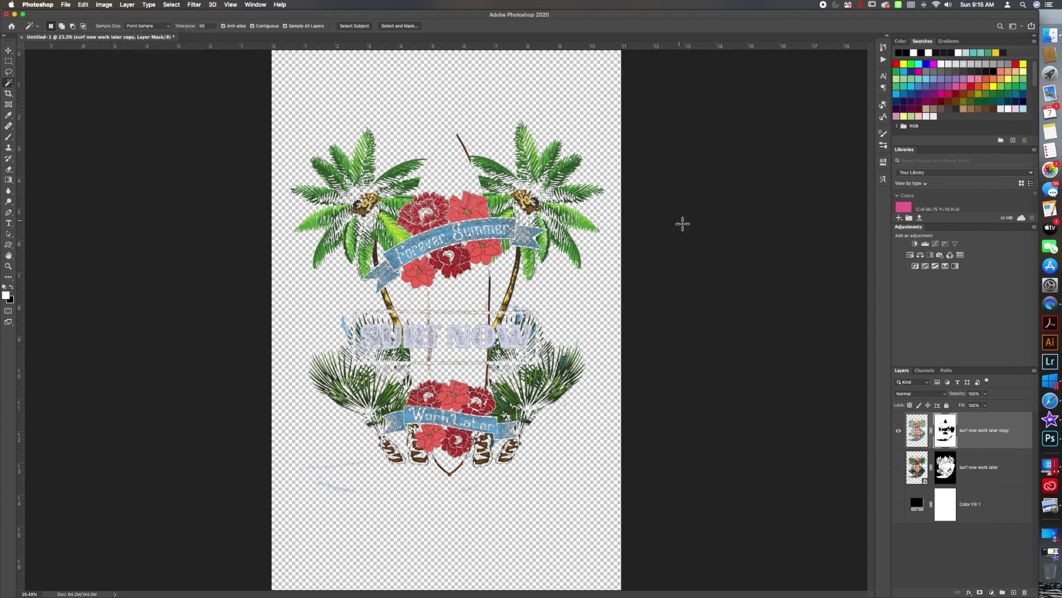
# Step: Apply a fill to the copy's layer mask using contents other than black
pyautogui.hotkey('shift', 'BackSpace')
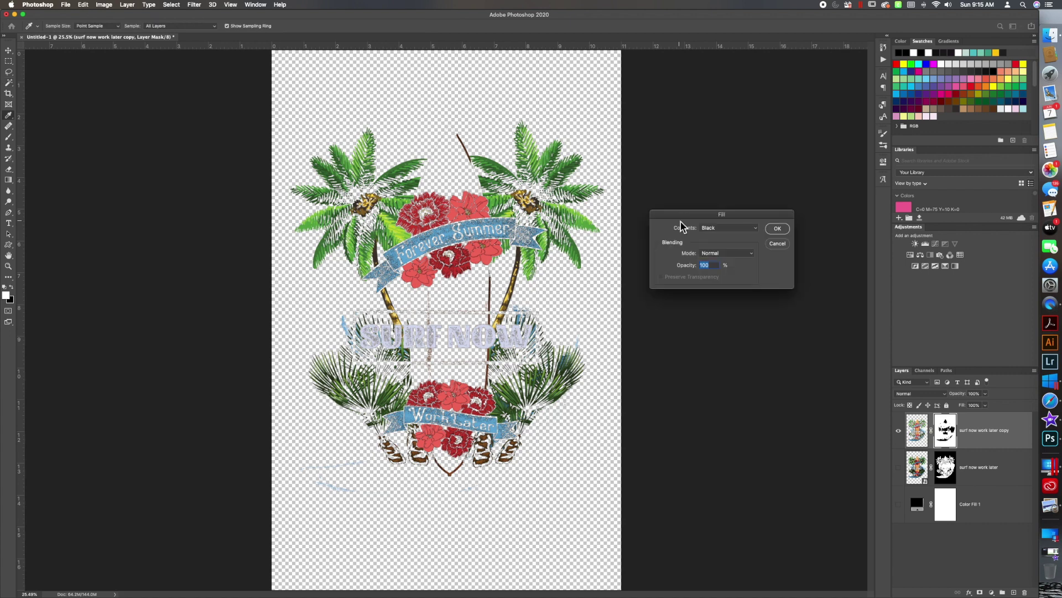
pyautogui.click(746, 229)
pyautogui.click(746, 242)
pyautogui.click(777, 229)
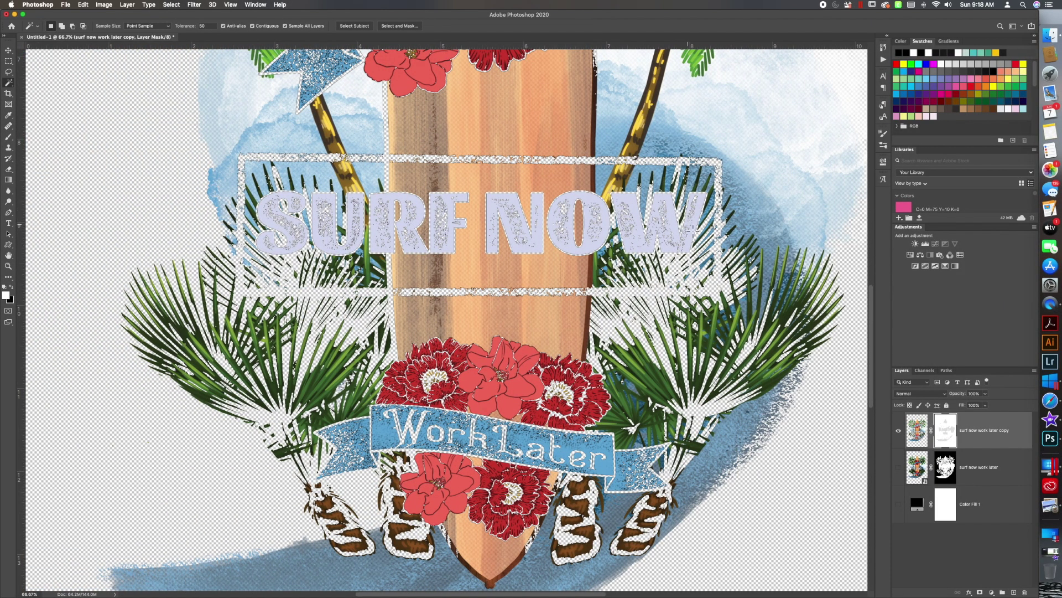
# Step: Examine the surfboard and knocked-out lettering at 200%, and preview the whole artwork against the black Color Fill 1 layer before hiding it again
pyautogui.hscroll(3, 691, 248)
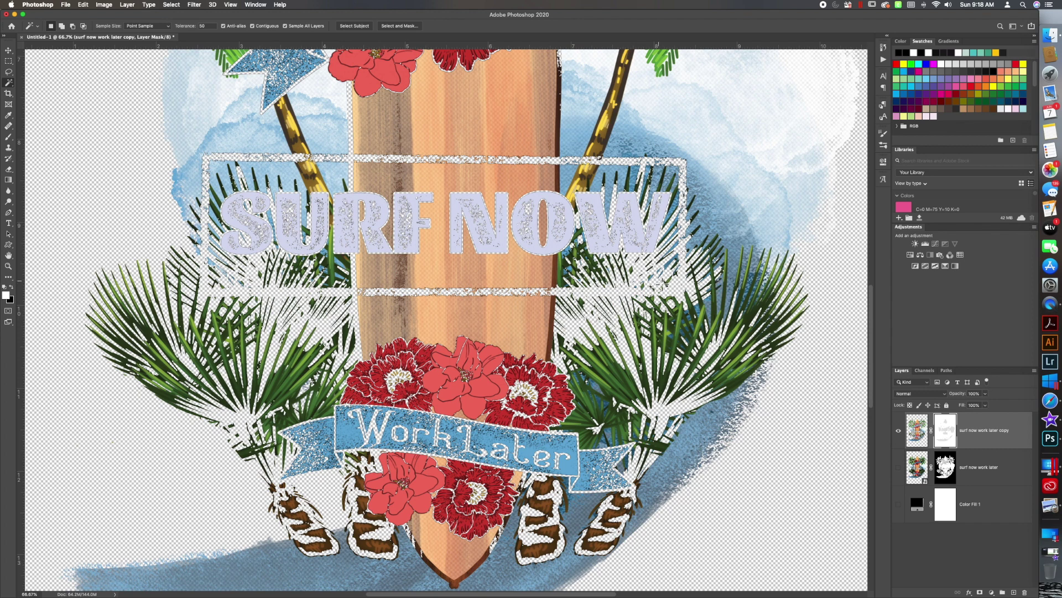
pyautogui.click(8, 265)
pyautogui.click(523, 292)
pyautogui.click(522, 292)
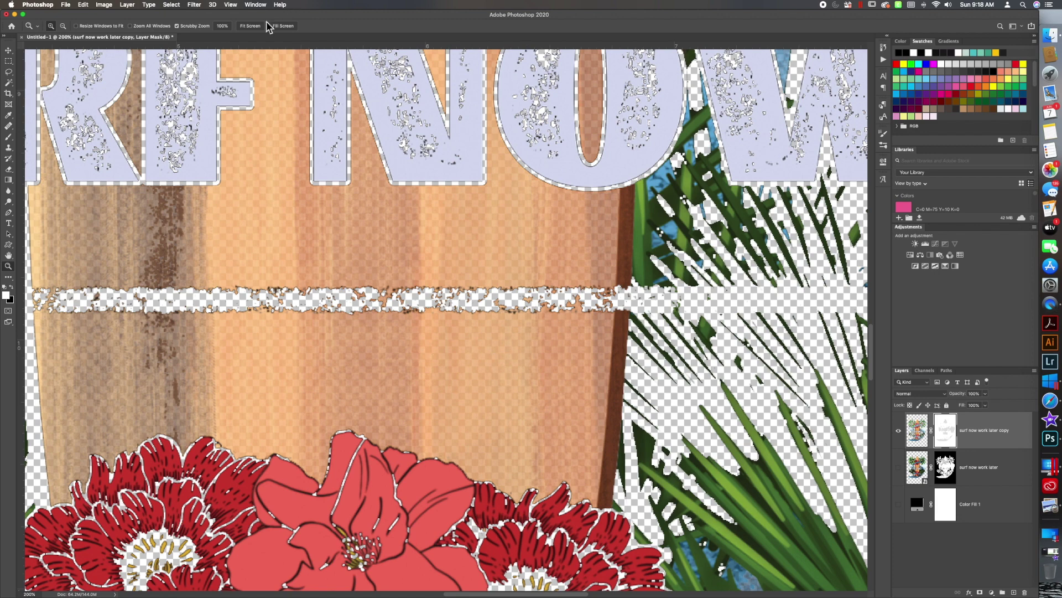
pyautogui.click(250, 26)
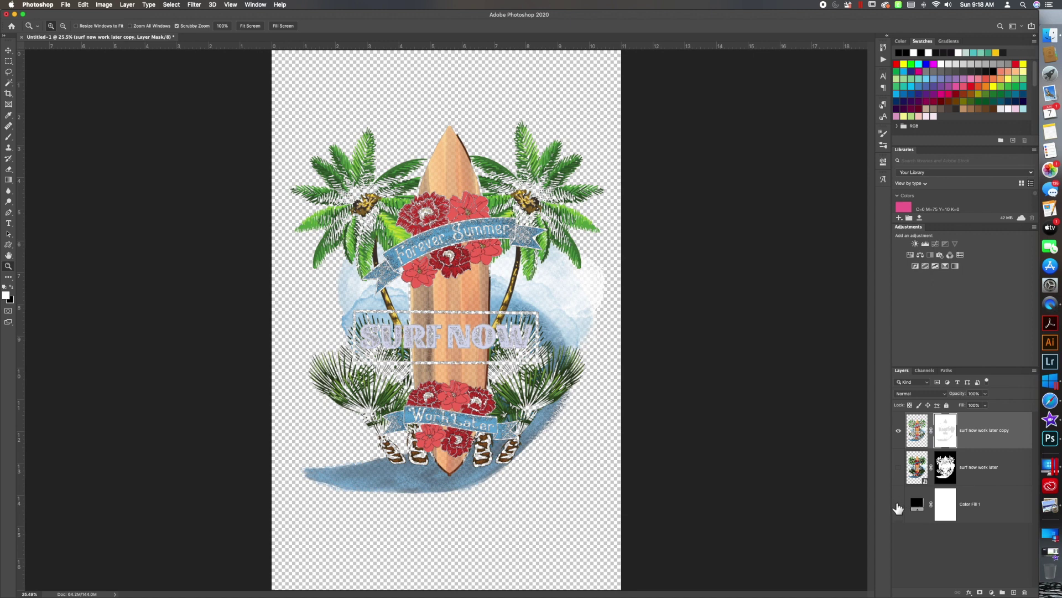
pyautogui.click(898, 505)
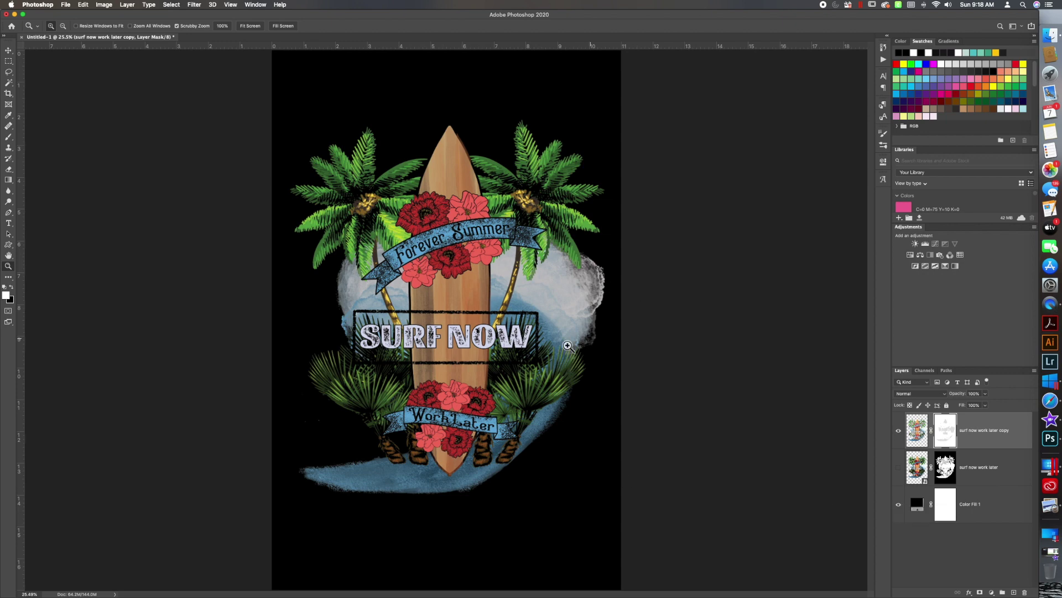
pyautogui.click(899, 505)
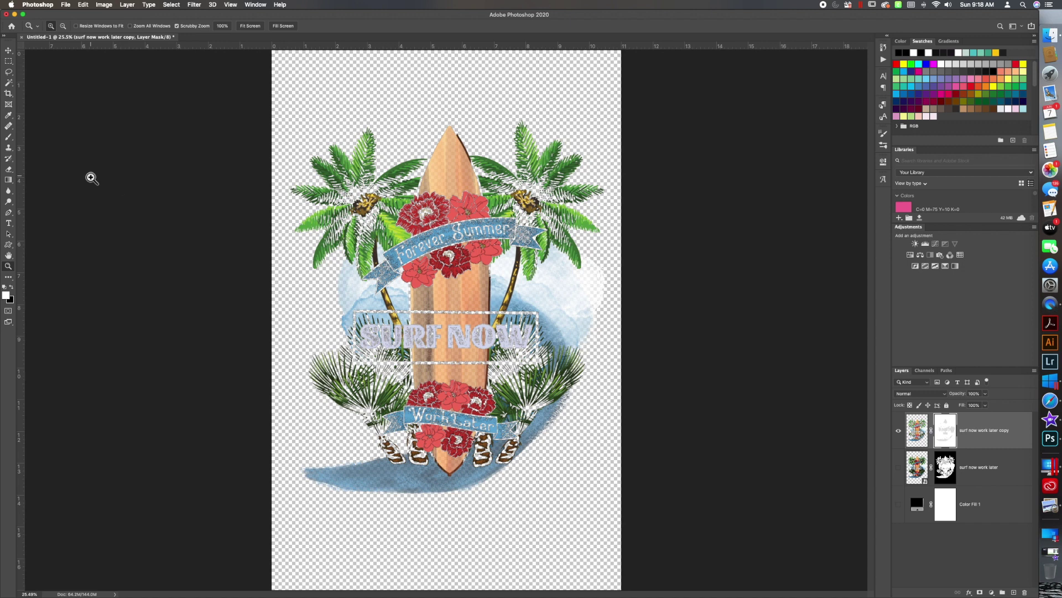
# Step: Draw a rectangular marquee around the whole artwork, spanning nearly the full canvas width
pyautogui.click(8, 61)
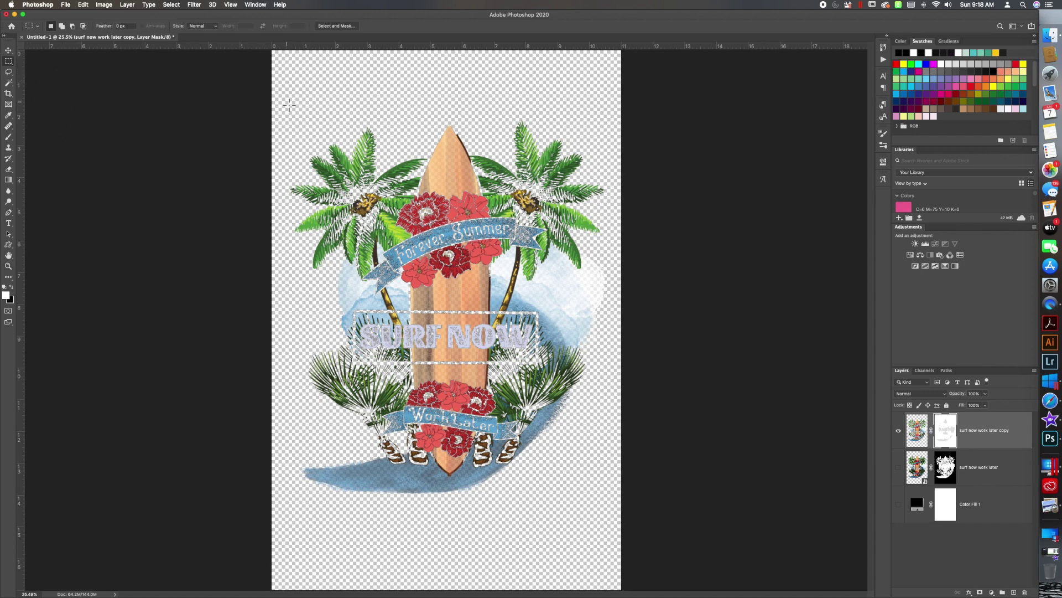
pyautogui.click(8, 64)
pyautogui.click(53, 60)
pyautogui.moveTo(282, 101); pyautogui.dragTo(619, 515)
# Step: Stroke the marquee on the copy's layer mask in white, 25 px wide and centered
pyautogui.click(84, 5)
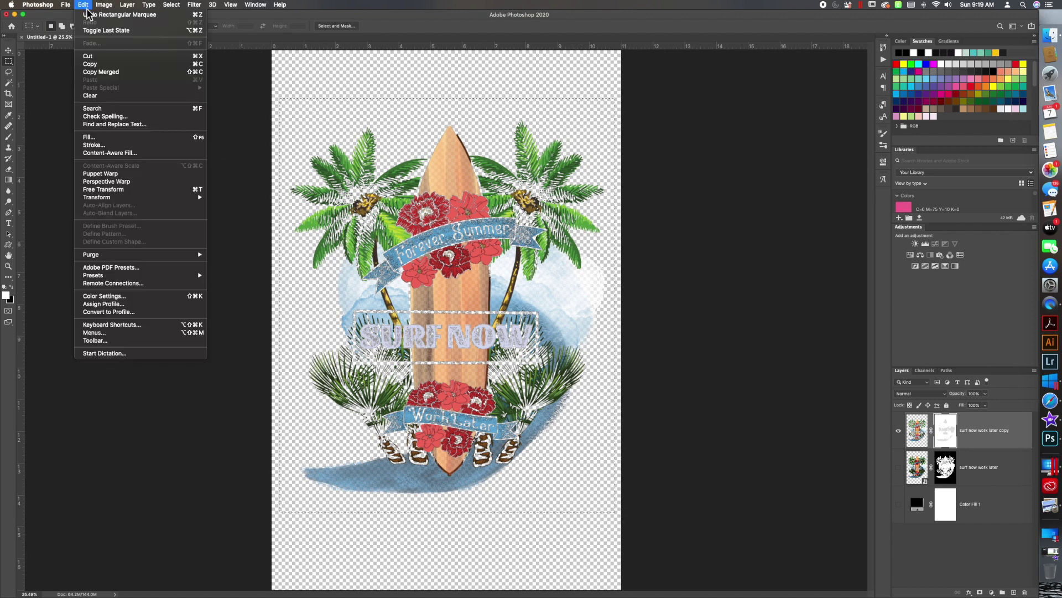
pyautogui.click(103, 145)
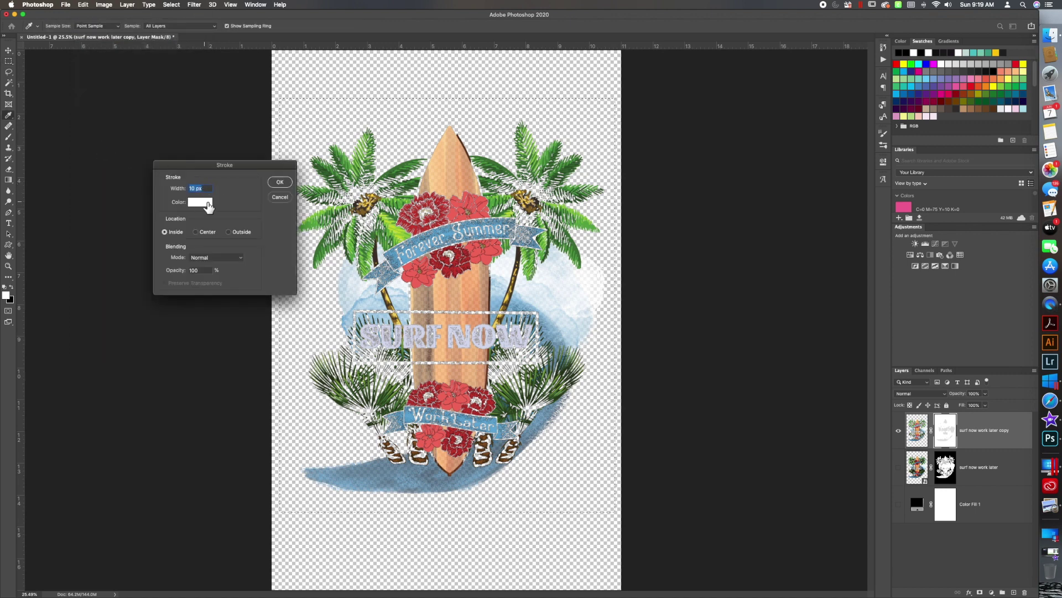
pyautogui.write('25')
pyautogui.press('Tab')
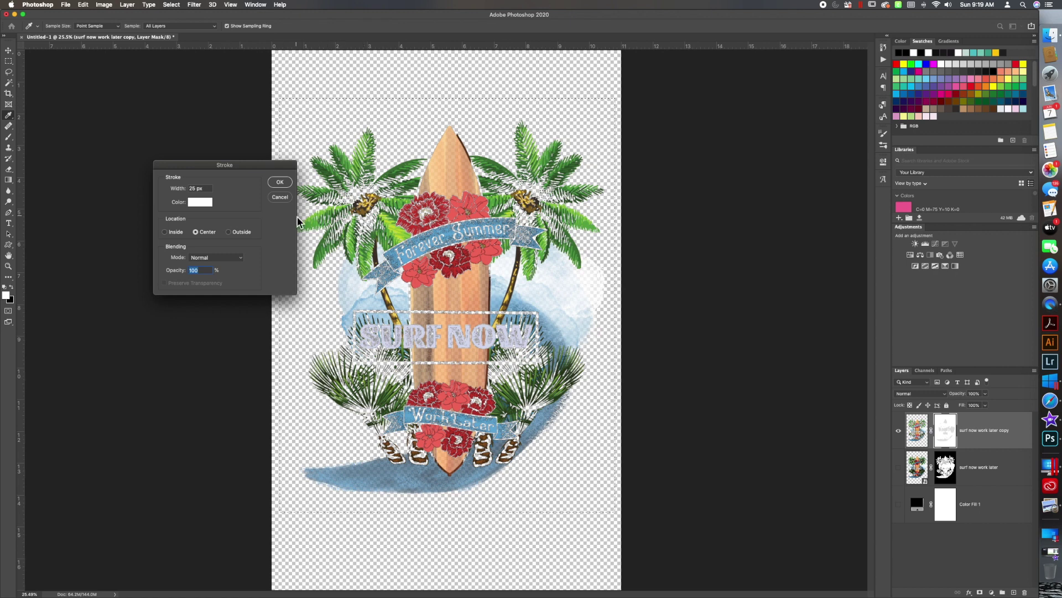
pyautogui.click(279, 183)
pyautogui.press('m')
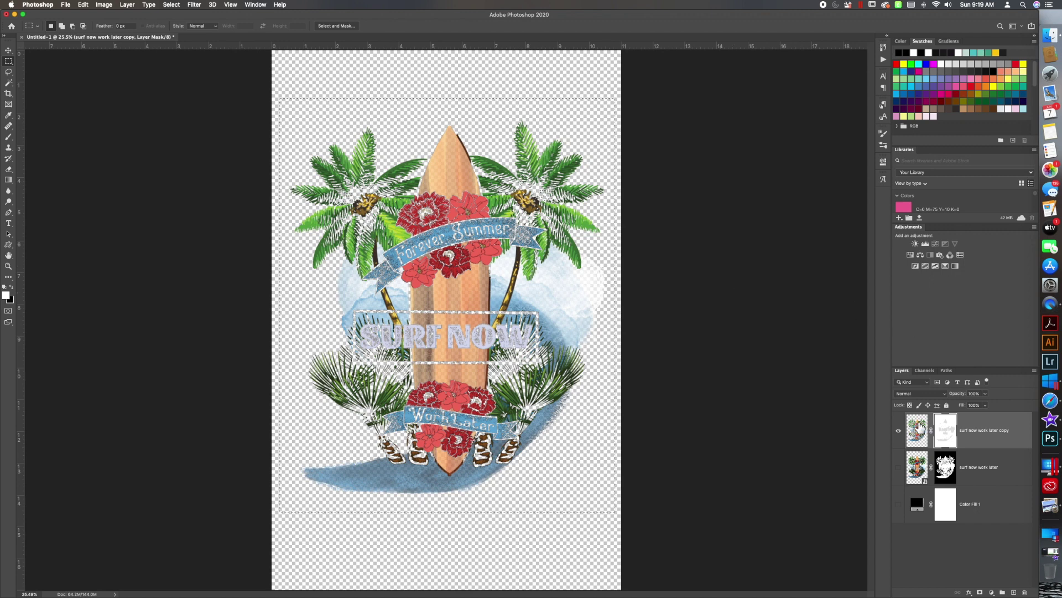
# Step: Stroke the marquee on the copy layer's artwork instead of its mask with a centered 25 px near-white line (f9f9fc), and deselect
pyautogui.click(919, 433)
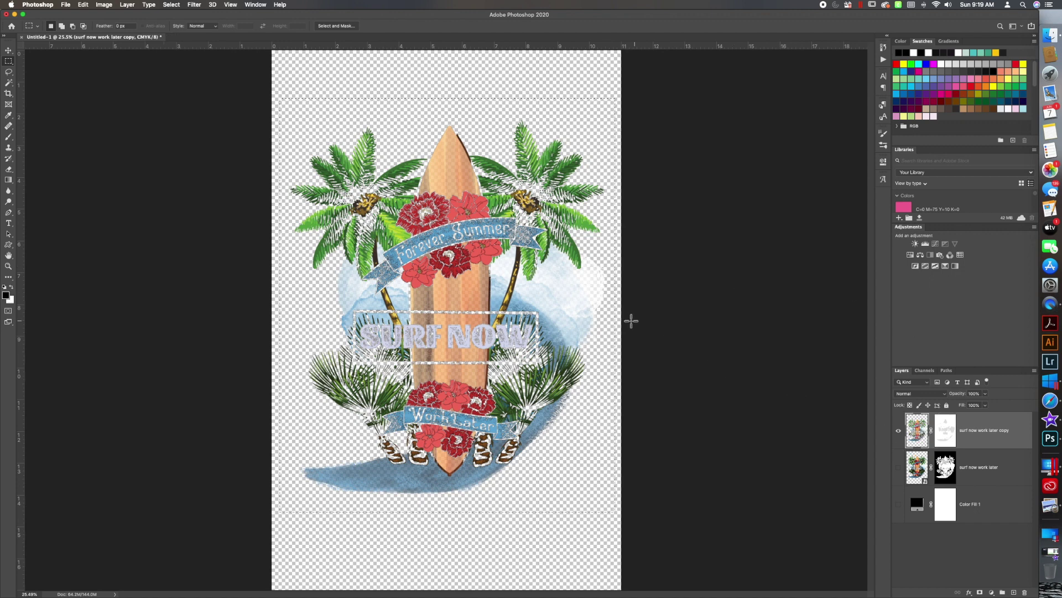
pyautogui.click(83, 5)
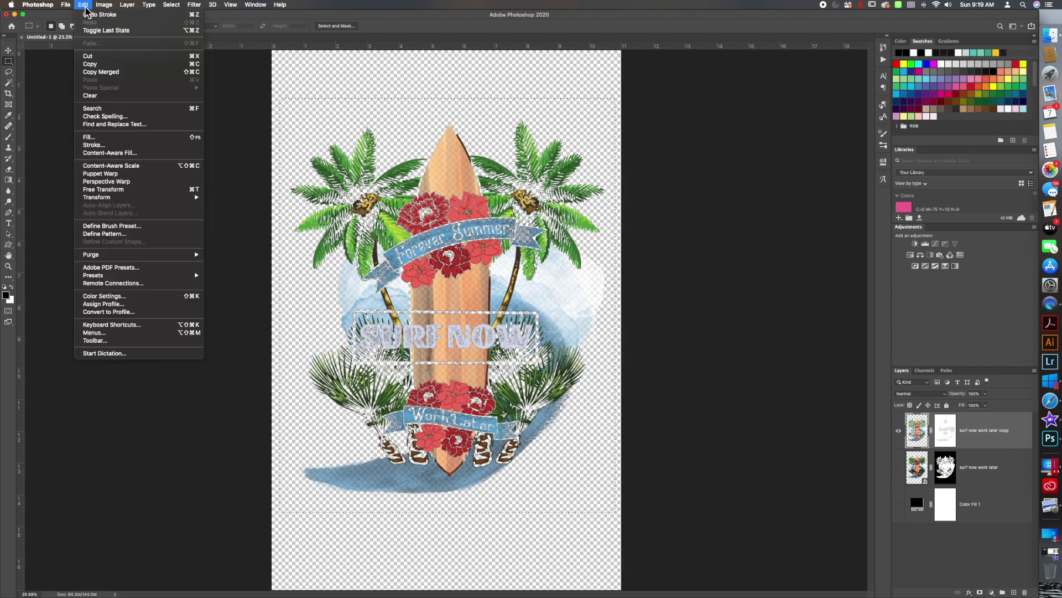
pyautogui.click(106, 145)
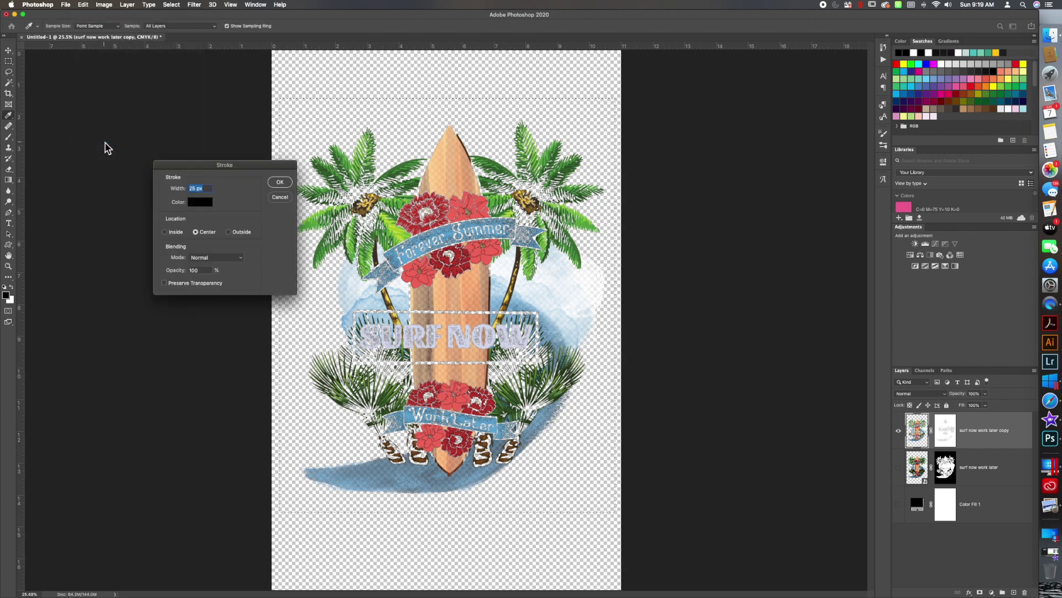
pyautogui.click(200, 203)
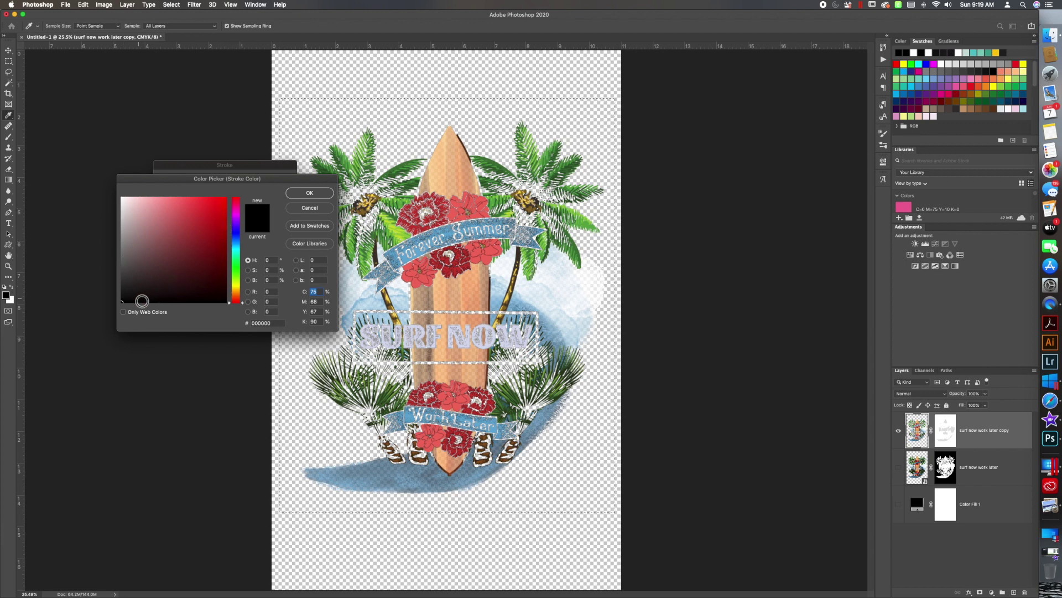
pyautogui.click(236, 232)
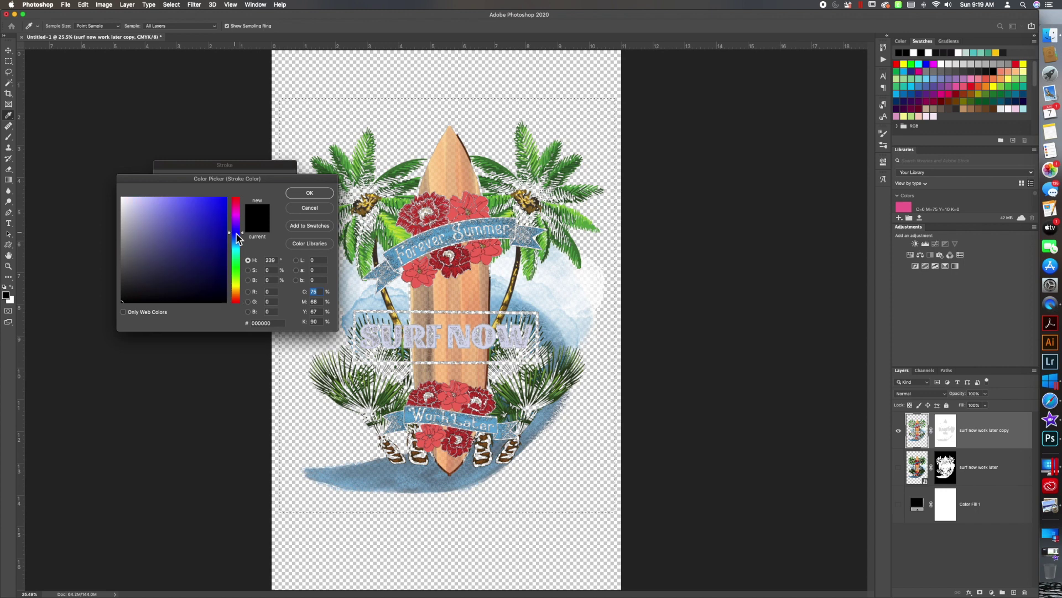
pyautogui.click(122, 199)
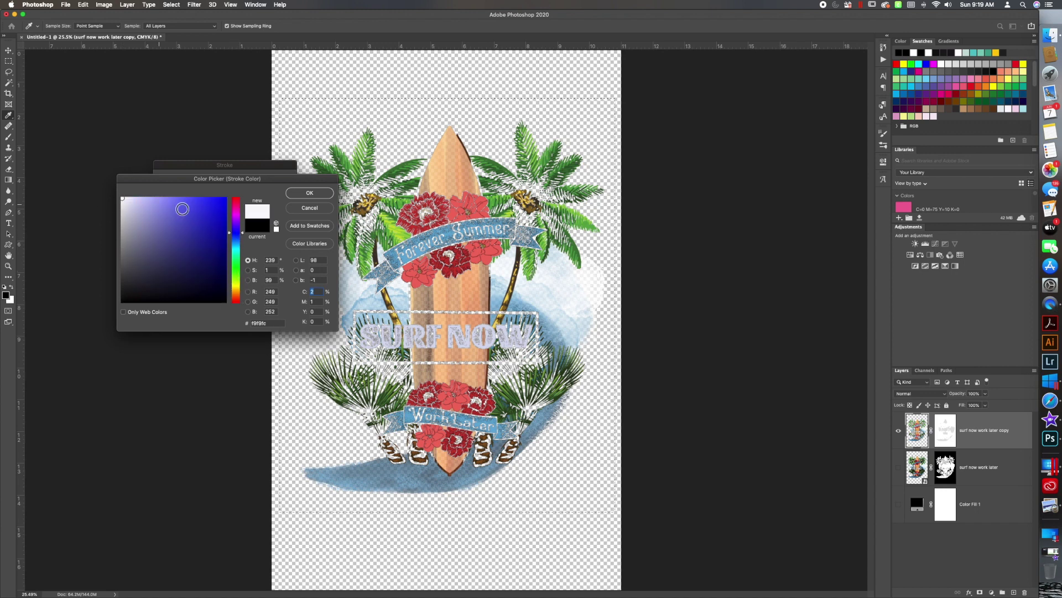
pyautogui.click(316, 194)
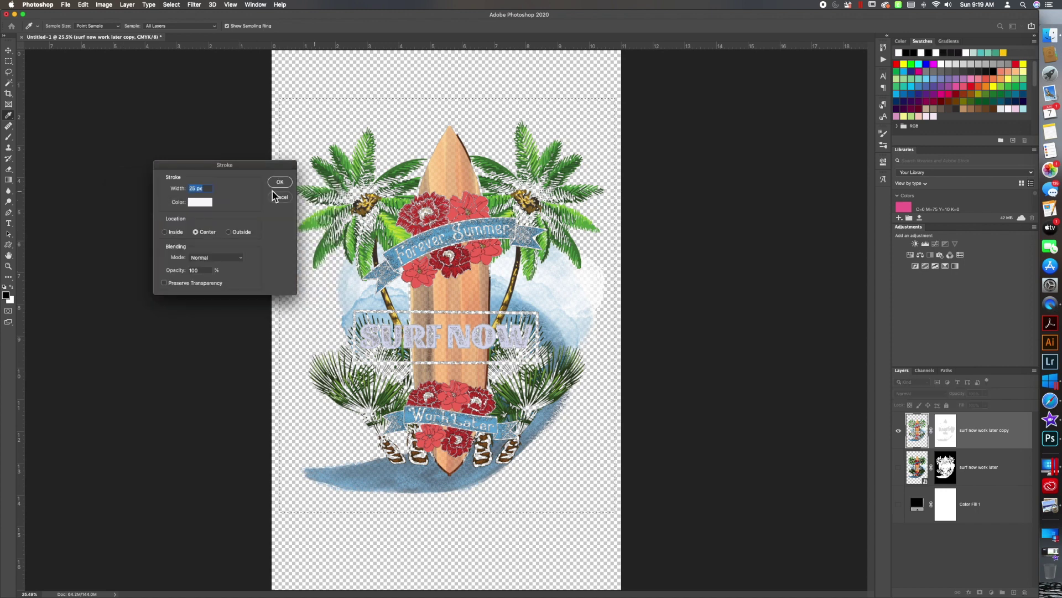
pyautogui.click(279, 177)
pyautogui.press('m')
pyautogui.press('super+d')
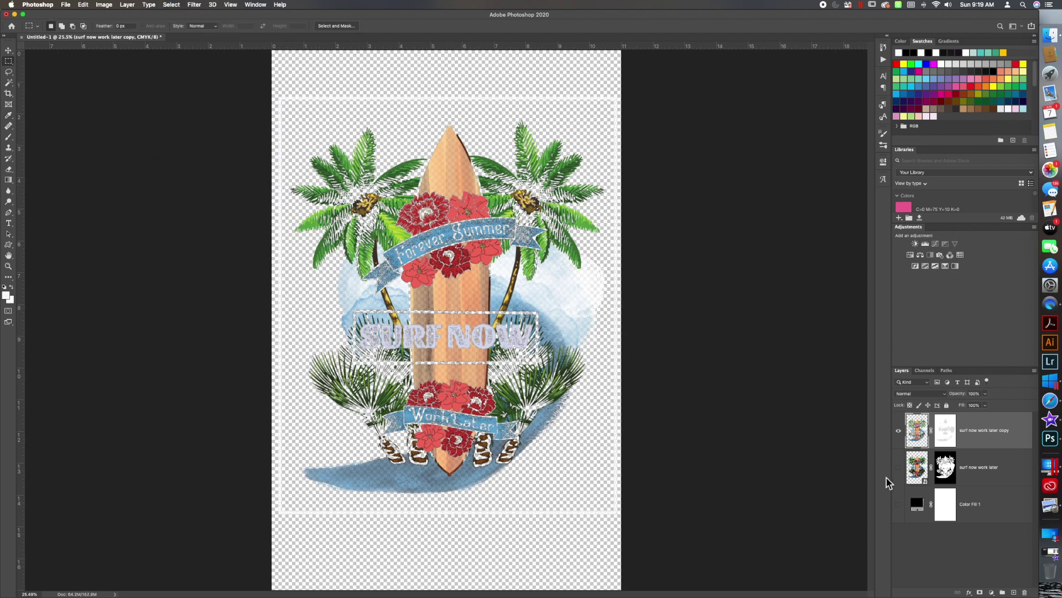
# Step: Preview the framed artwork against the black Color Fill 1 layer, hide it again, and quick-export the artwork as a PNG, replacing WTTSG SURFNOW.png
pyautogui.click(899, 504)
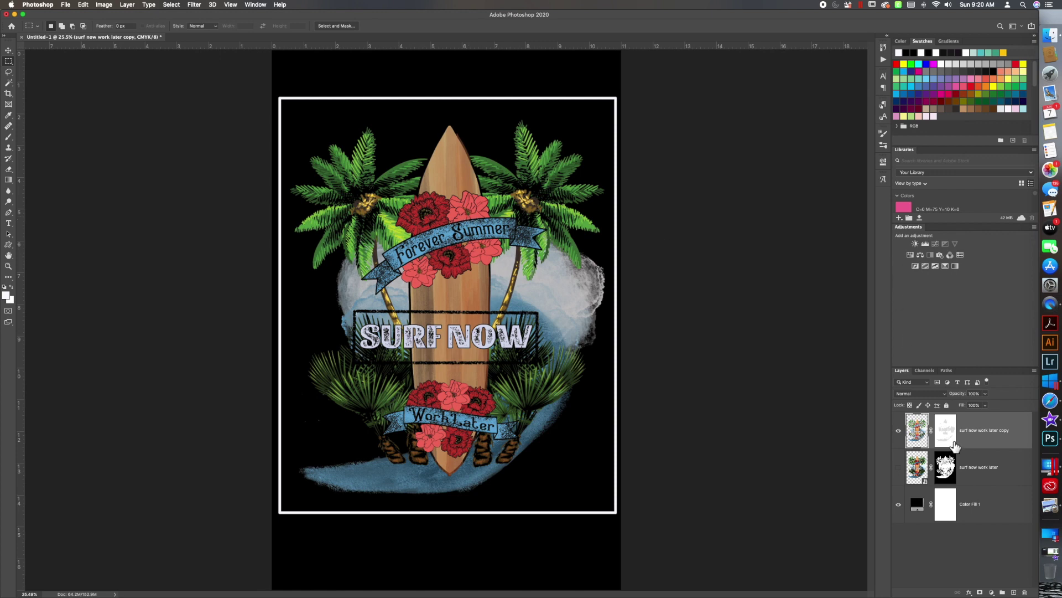
pyautogui.click(899, 504)
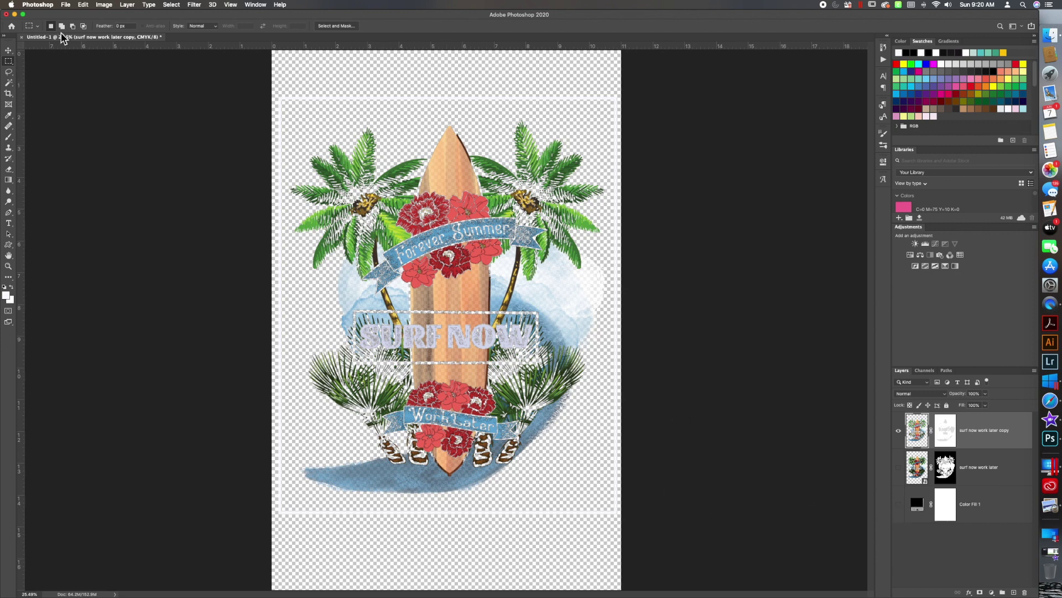
pyautogui.click(69, 5)
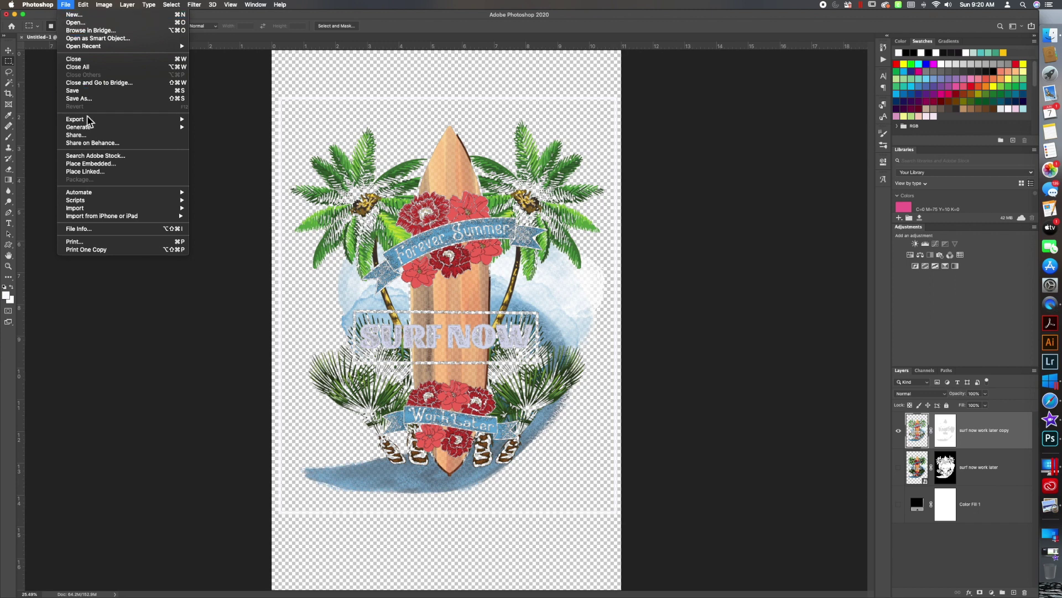
pyautogui.moveTo(90, 119)
pyautogui.click(214, 127)
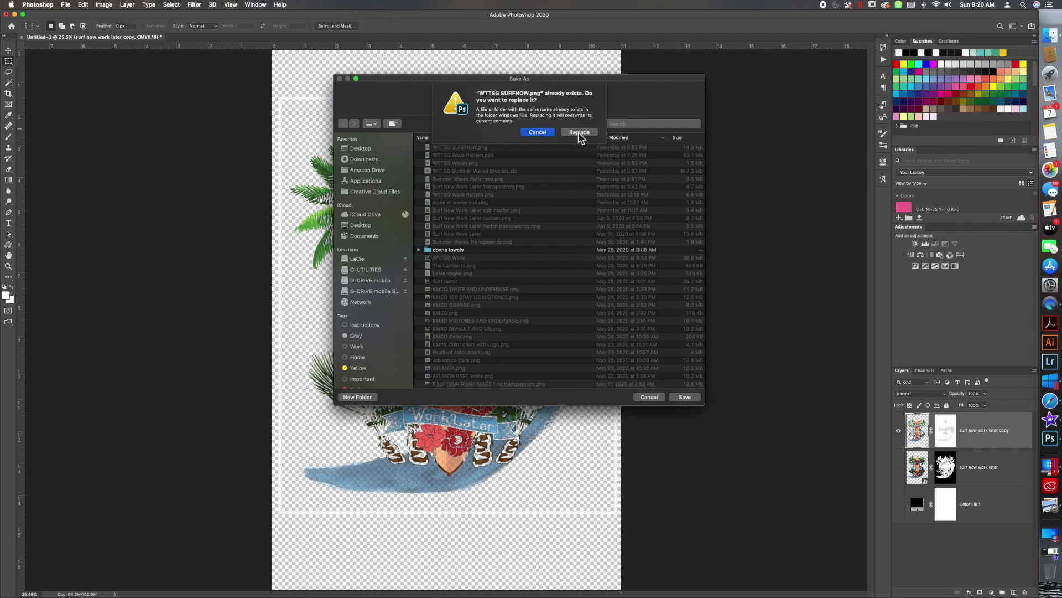
pyautogui.click(579, 132)
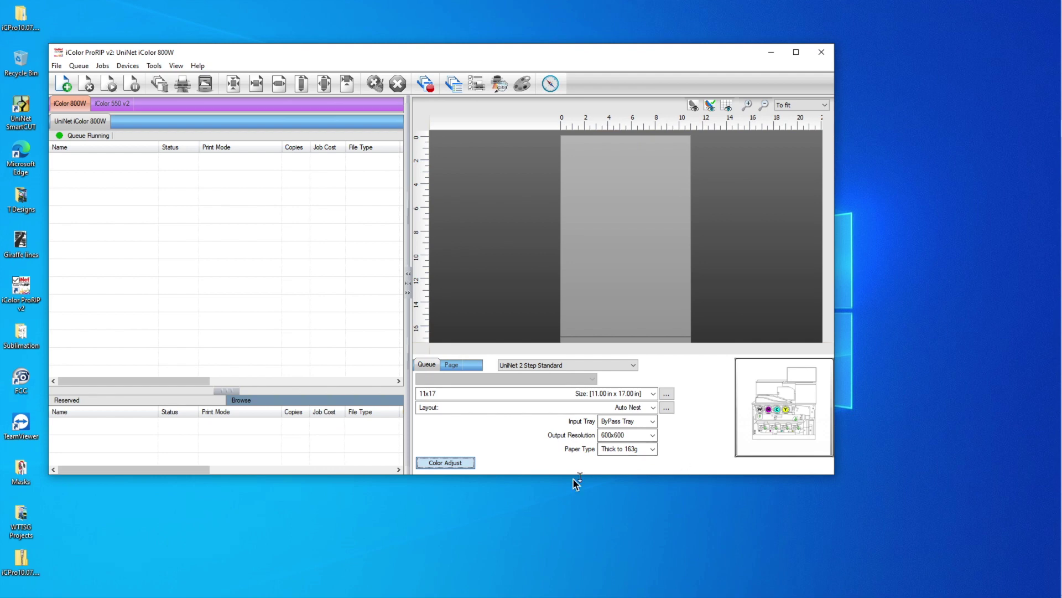
# Step: Switch to iColor ProRIP and set the color layer's transparency hole size to 0.7 in the queue's color adjustments
pyautogui.click(455, 464)
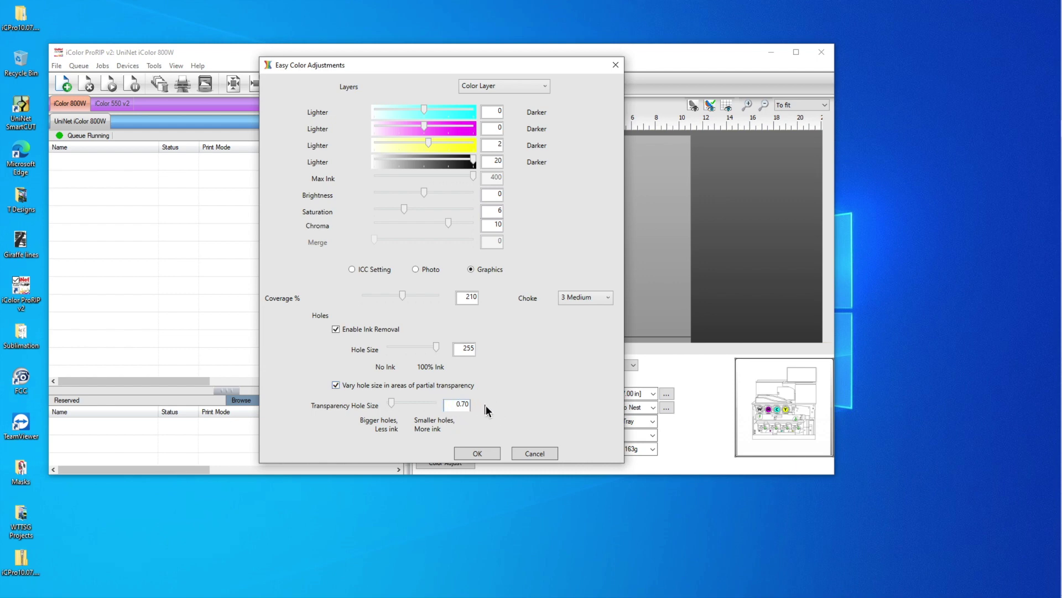
pyautogui.click(391, 407)
pyautogui.moveTo(392, 408); pyautogui.dragTo(392, 410)
pyautogui.moveTo(392, 410)
pyautogui.mouseDown()
pyautogui.moveTo(402, 410)
pyautogui.moveTo(388, 410)
pyautogui.mouseUp()
pyautogui.doubleClick(462, 405)
pyautogui.write('.7')
pyautogui.click(483, 454)
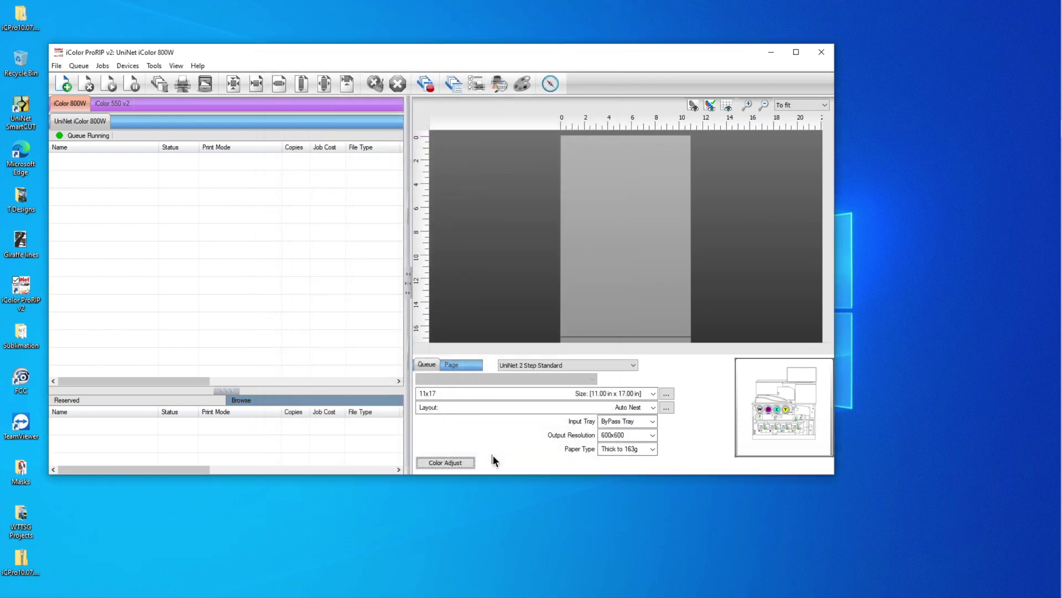
# Step: Maximize iColor ProRIP and review the Color Layer processing options in the UniNet iColor 800W queue properties
pyautogui.click(795, 53)
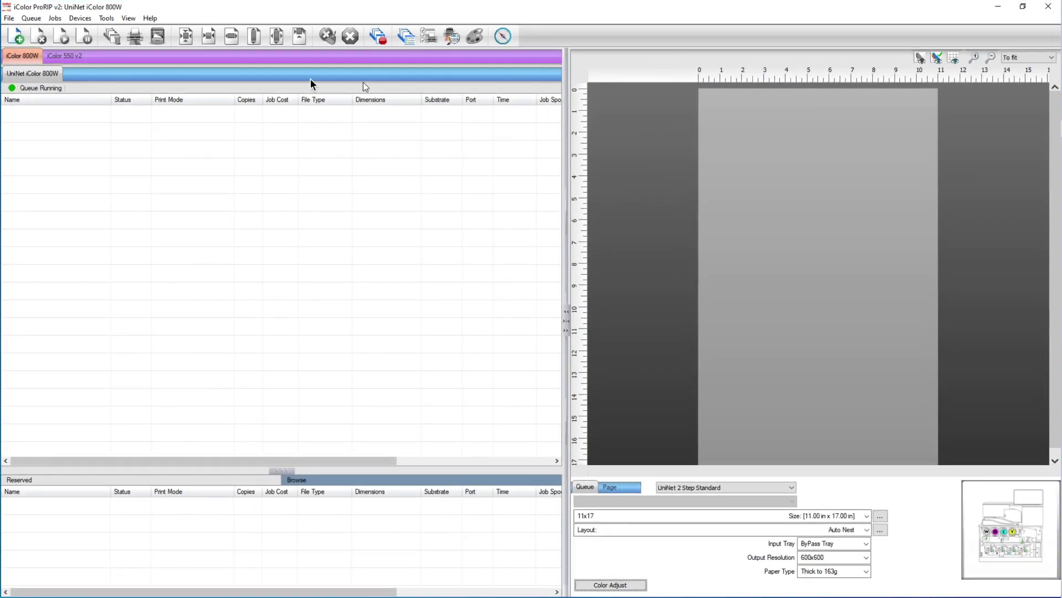
pyautogui.click(32, 18)
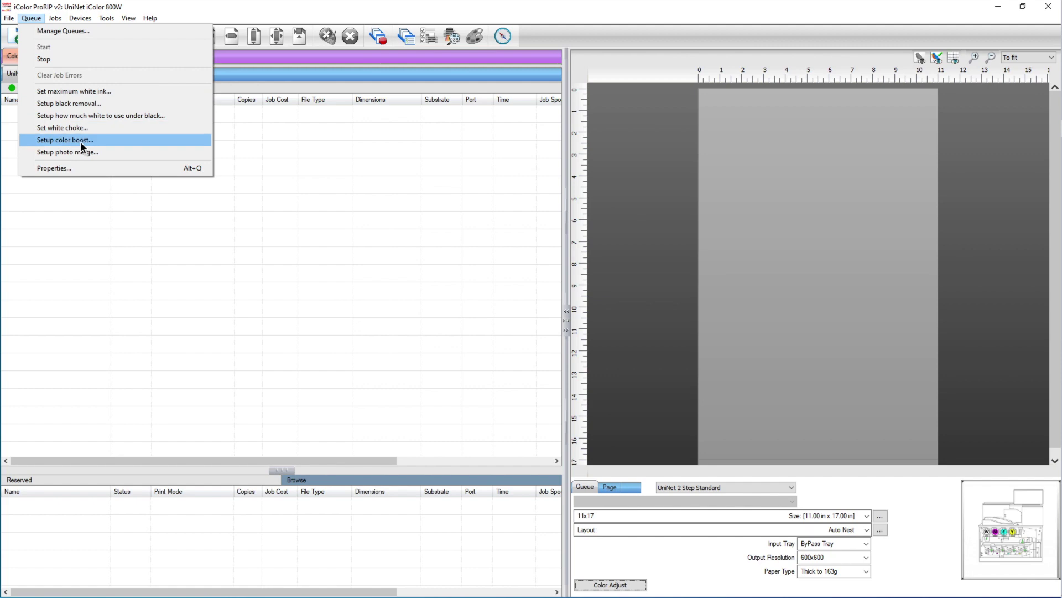
pyautogui.click(78, 168)
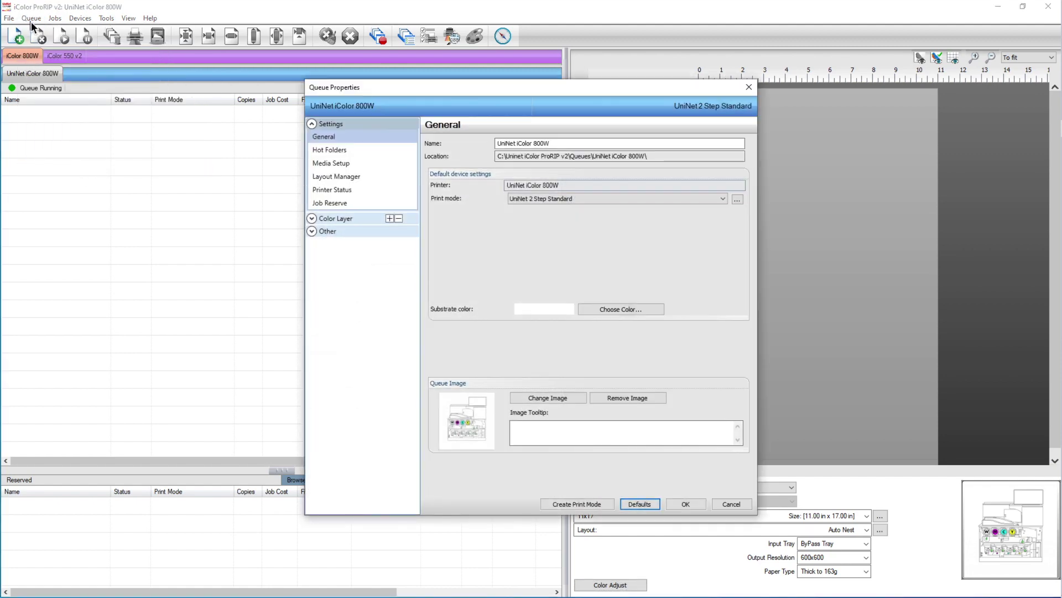
pyautogui.click(329, 218)
pyautogui.click(349, 245)
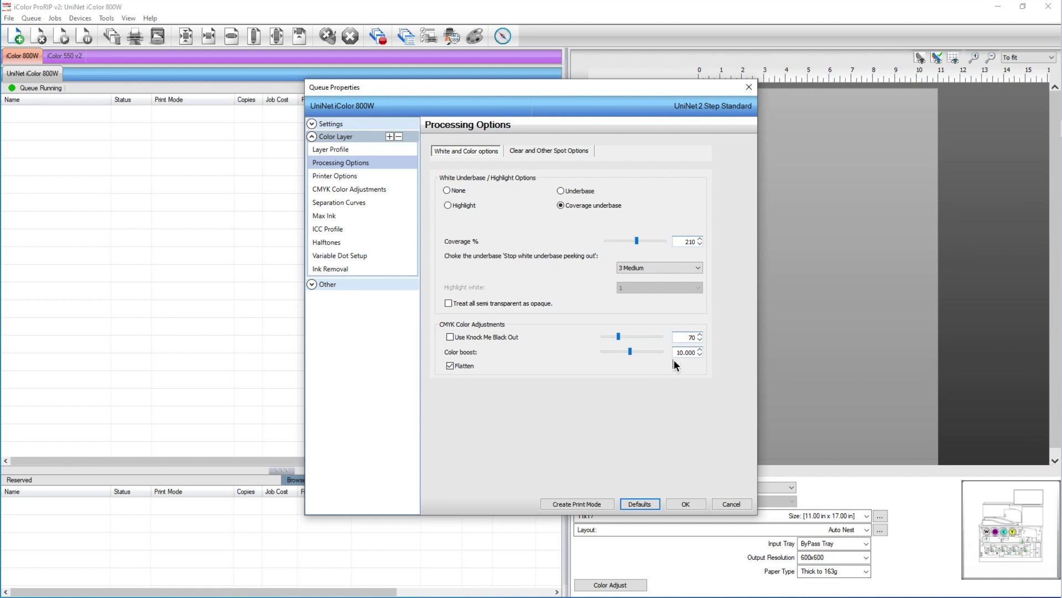
pyautogui.click(685, 504)
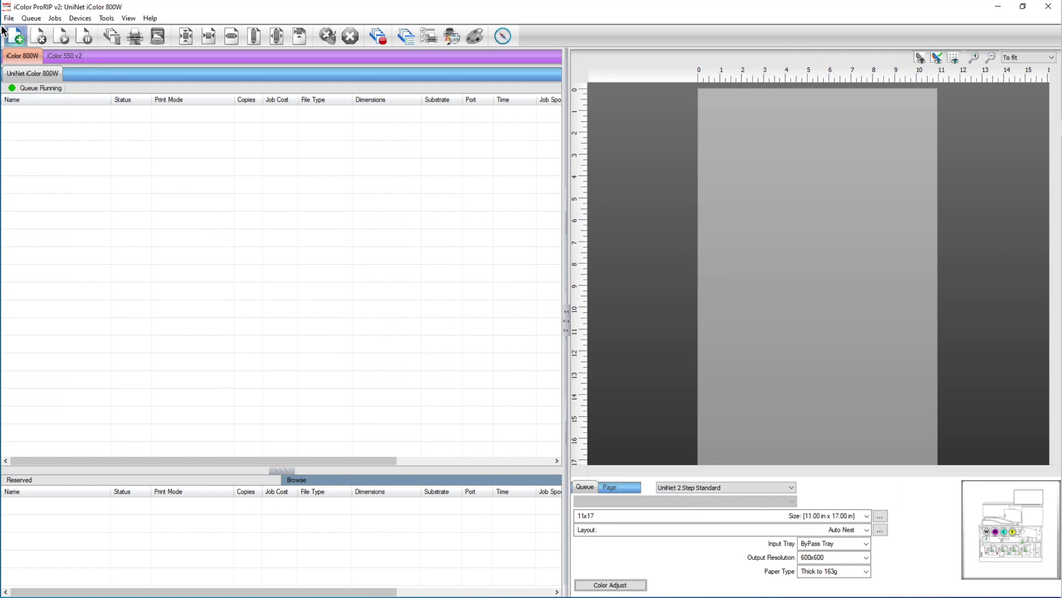
# Step: Add the WTTSG SURFNOW PNG from Downloads to the iColor 800W queue and fit it to the 11 x 17 in page
pyautogui.click(17, 38)
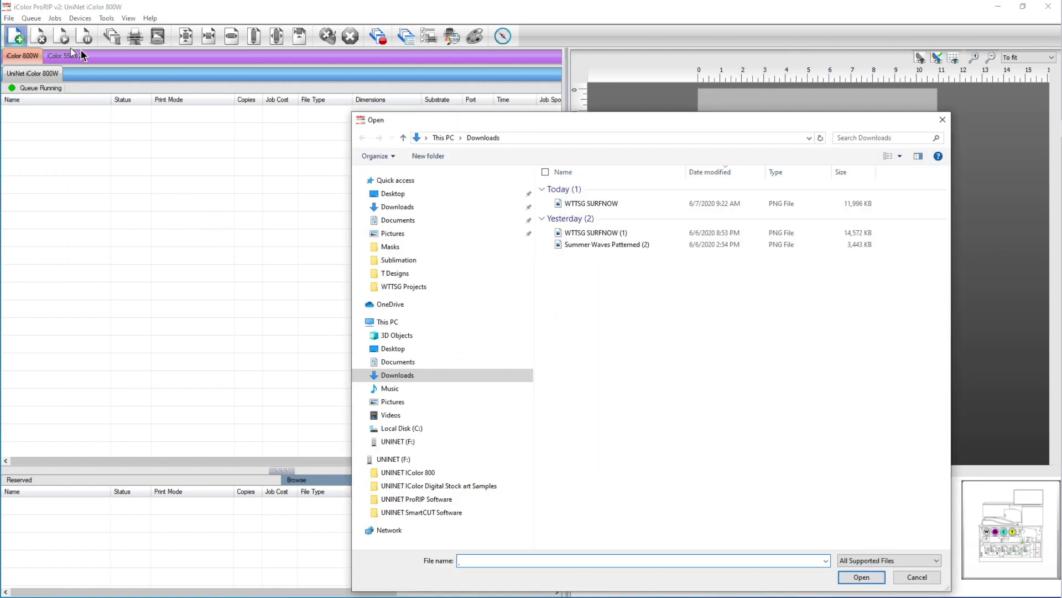
pyautogui.click(579, 203)
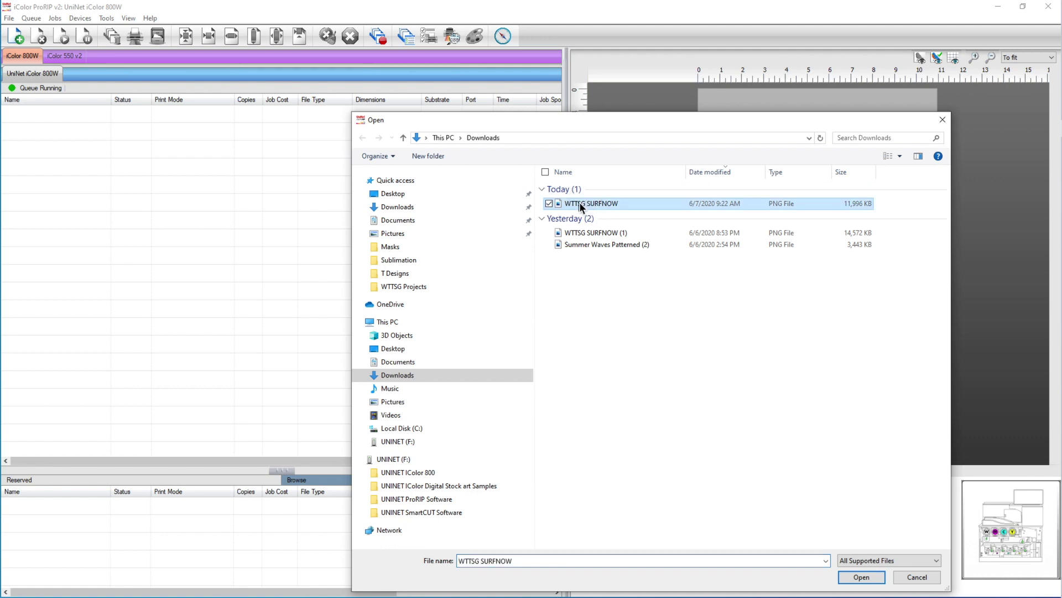
pyautogui.click(865, 576)
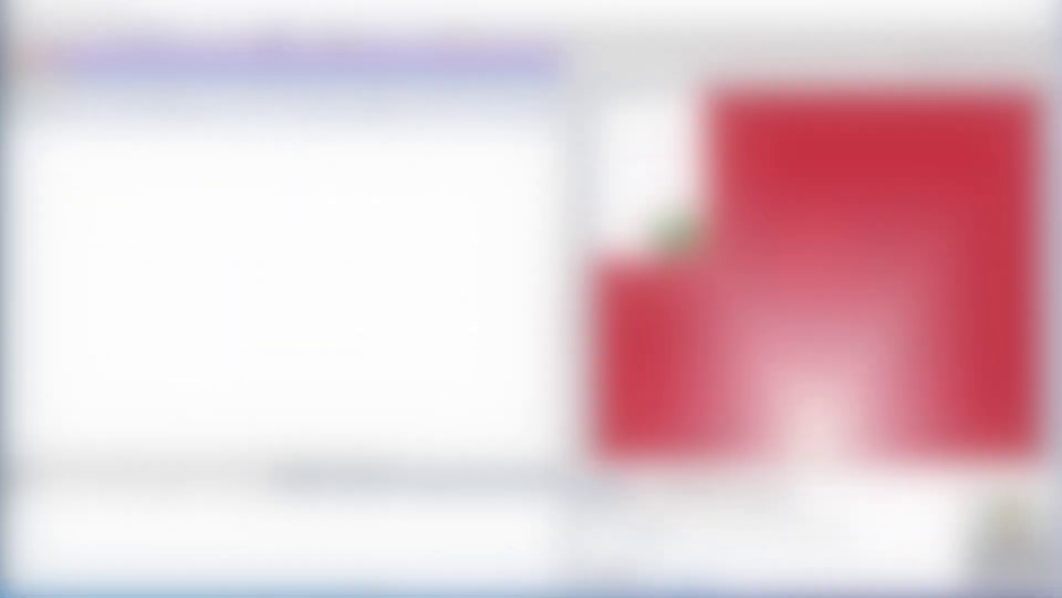
pyautogui.click(329, 114)
pyautogui.click(277, 36)
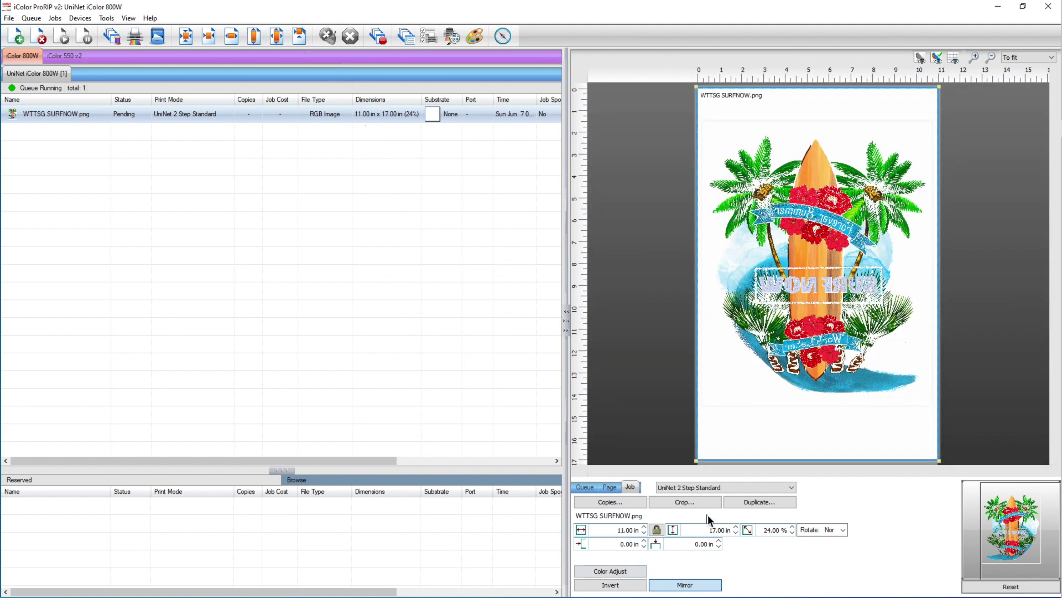
# Step: Set the ink removal shape to Euclidean round in the WTTSG SURFNOW.png job's Color Layer properties
pyautogui.click(794, 323)
pyautogui.doubleClick(794, 324)
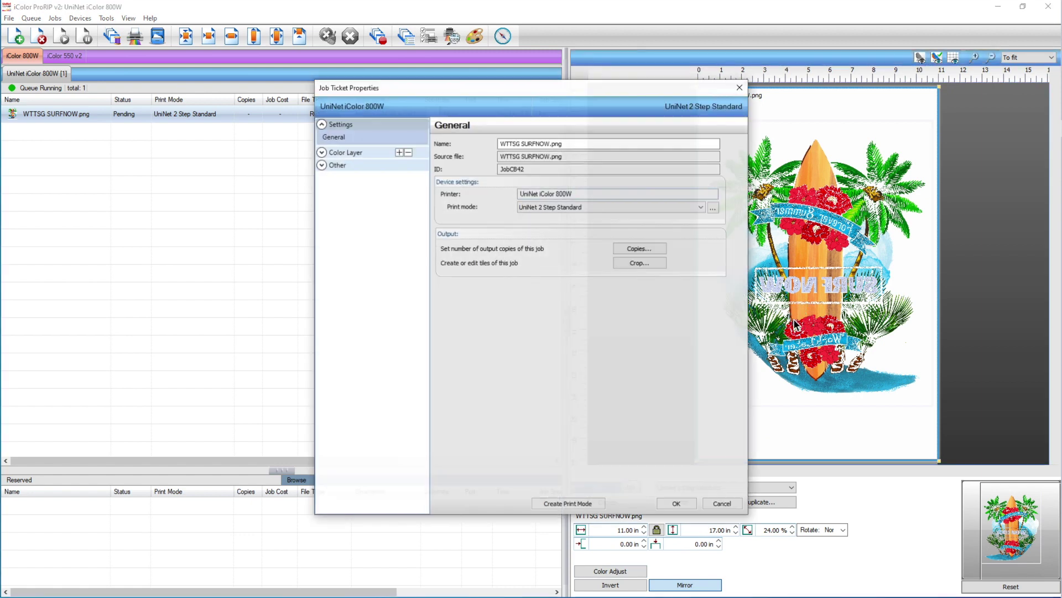
pyautogui.click(345, 151)
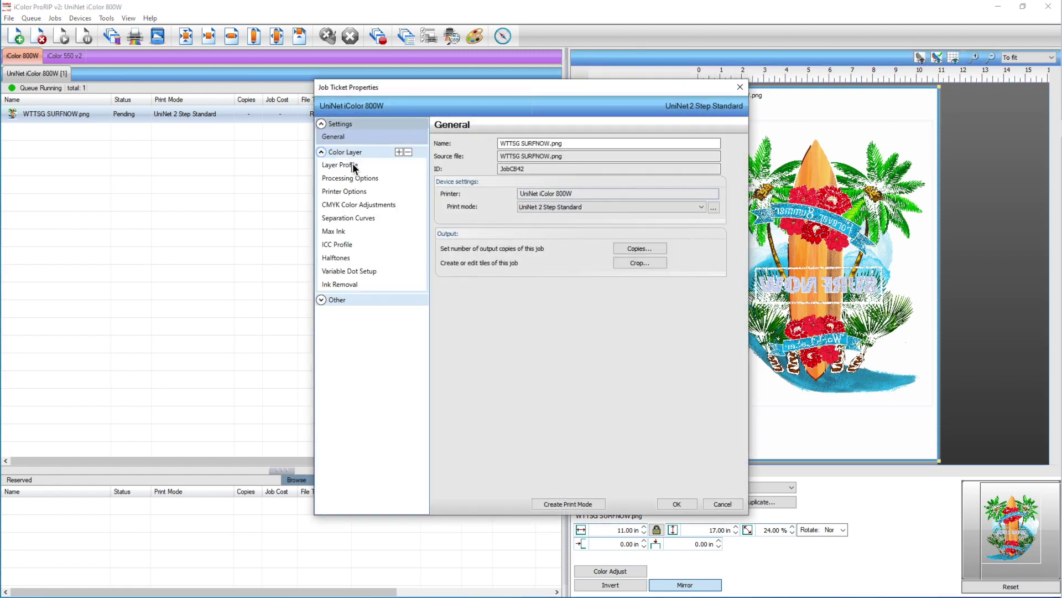
pyautogui.click(349, 284)
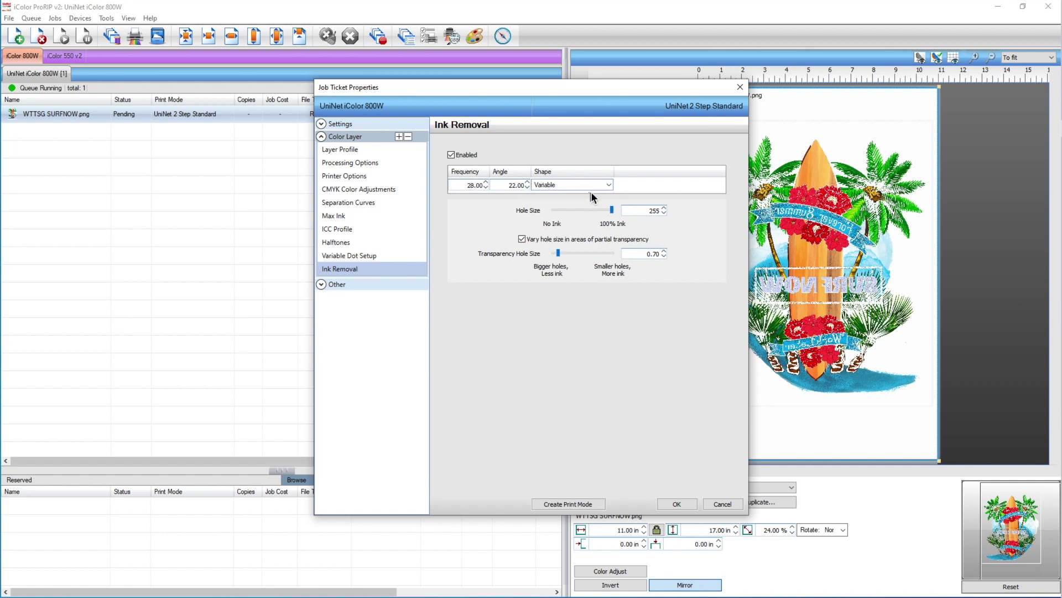
pyautogui.click(610, 186)
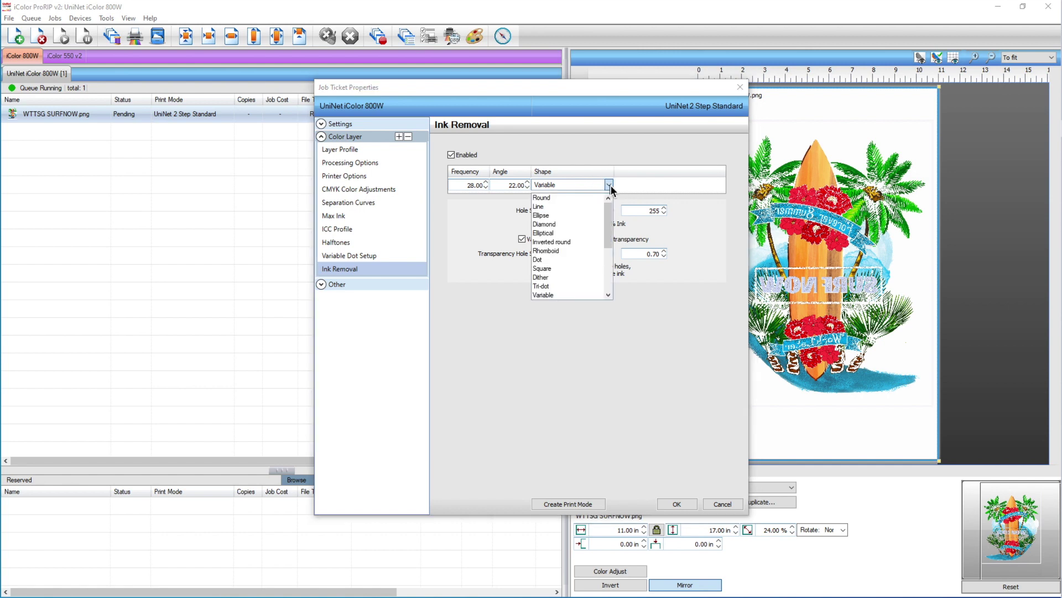
pyautogui.moveTo(613, 214); pyautogui.dragTo(612, 239)
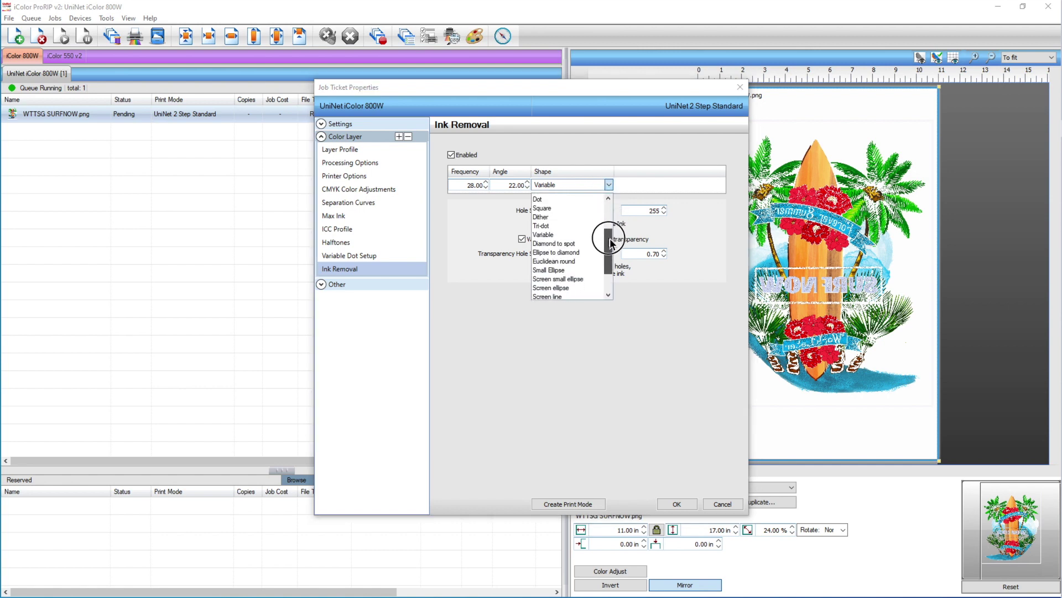
pyautogui.click(576, 262)
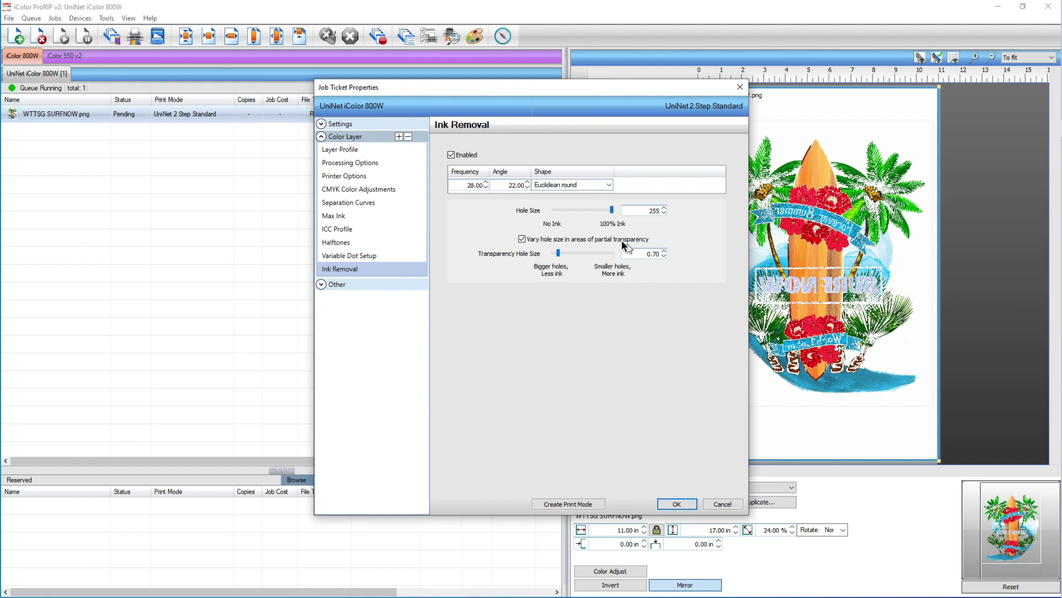
pyautogui.click(678, 506)
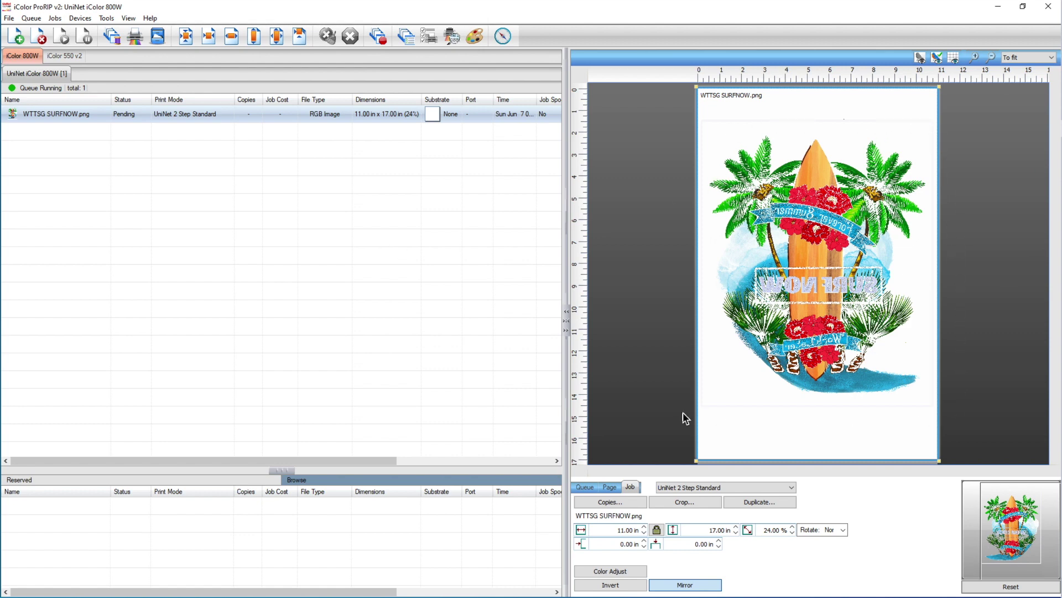
# Step: RIP the WTTSG SURFNOW.png job without printing and open its raw data view
pyautogui.rightClick(234, 115)
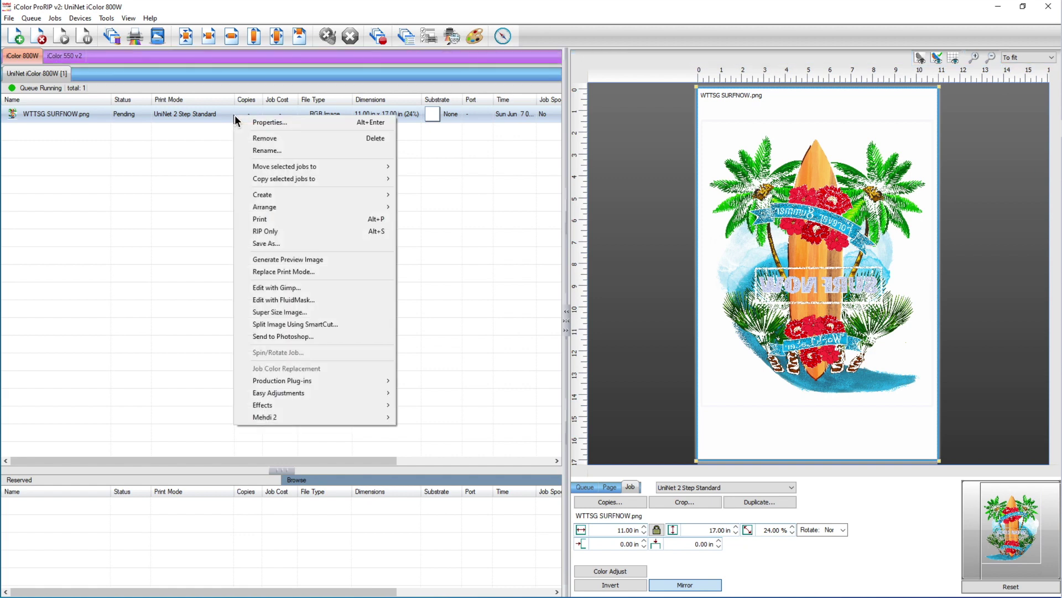
pyautogui.click(274, 230)
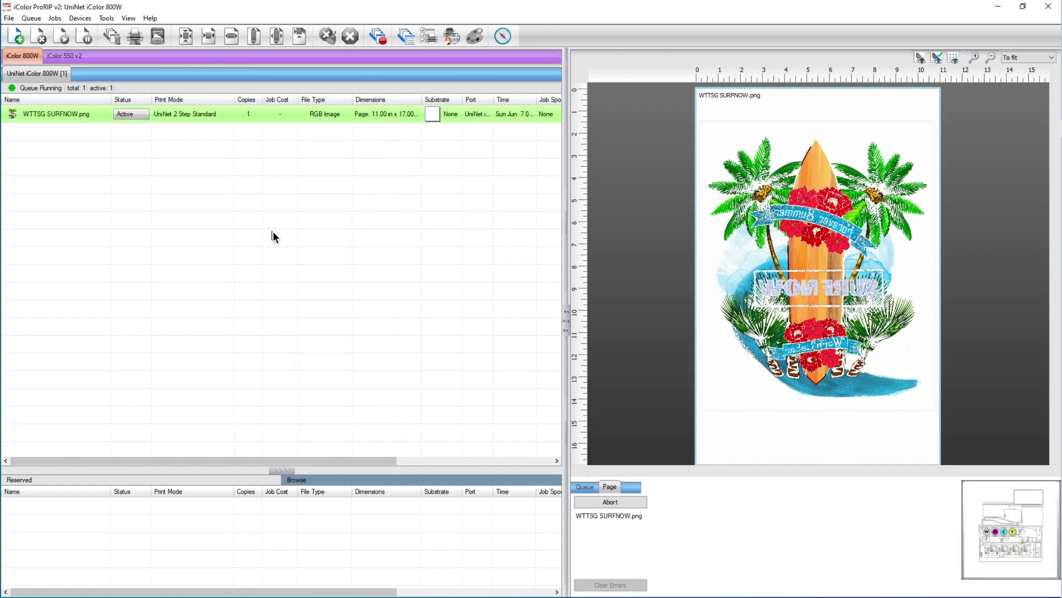
pyautogui.rightClick(252, 117)
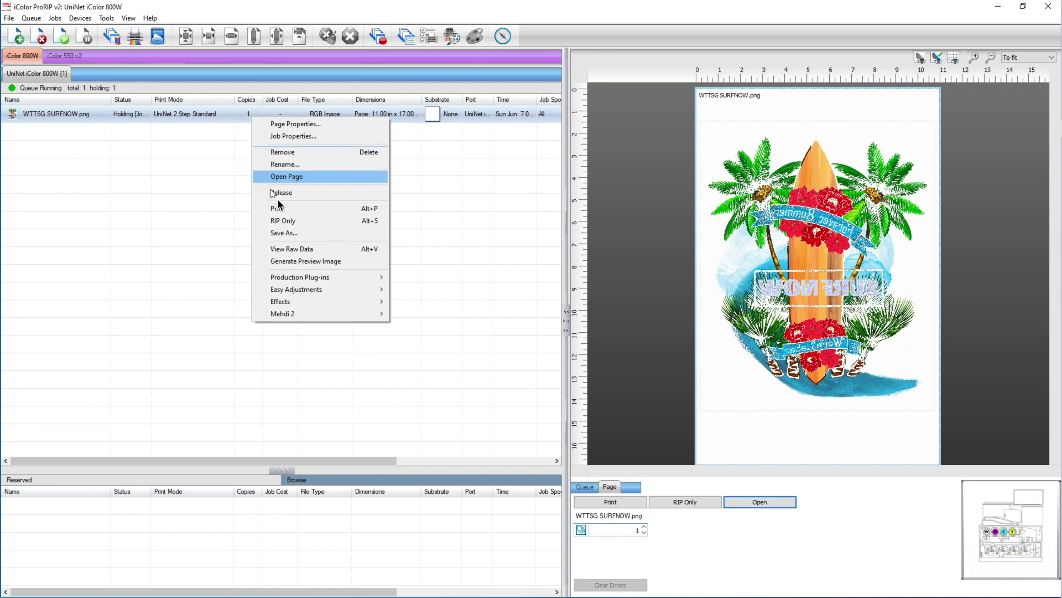
pyautogui.click(302, 250)
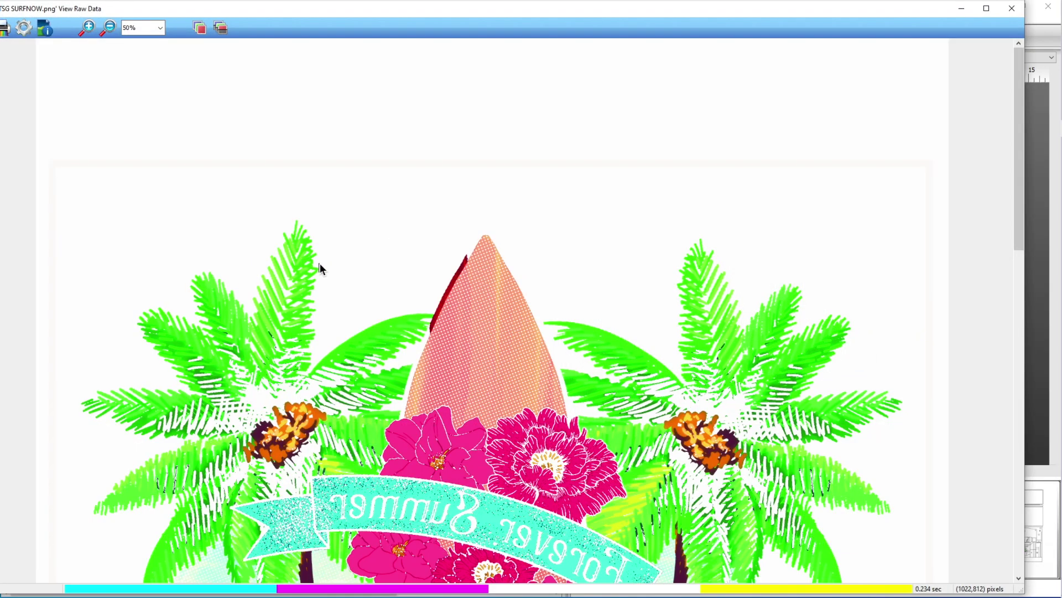
# Step: Examine the ripped color halftones of the whole artwork at 50% in the raw data view
pyautogui.scroll(-5, 320, 268)
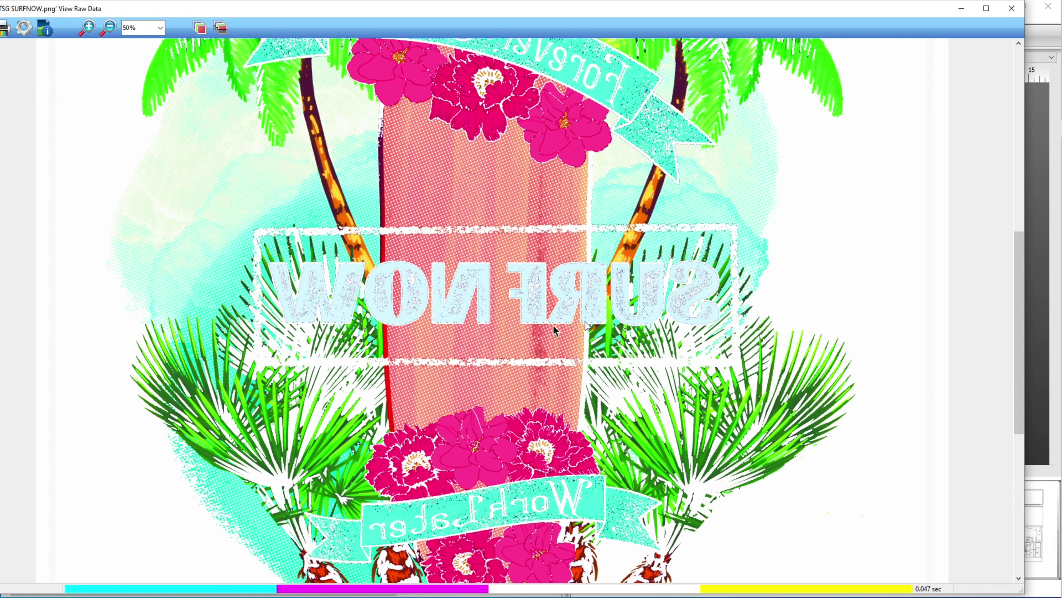
pyautogui.scroll(-3, 479, 318)
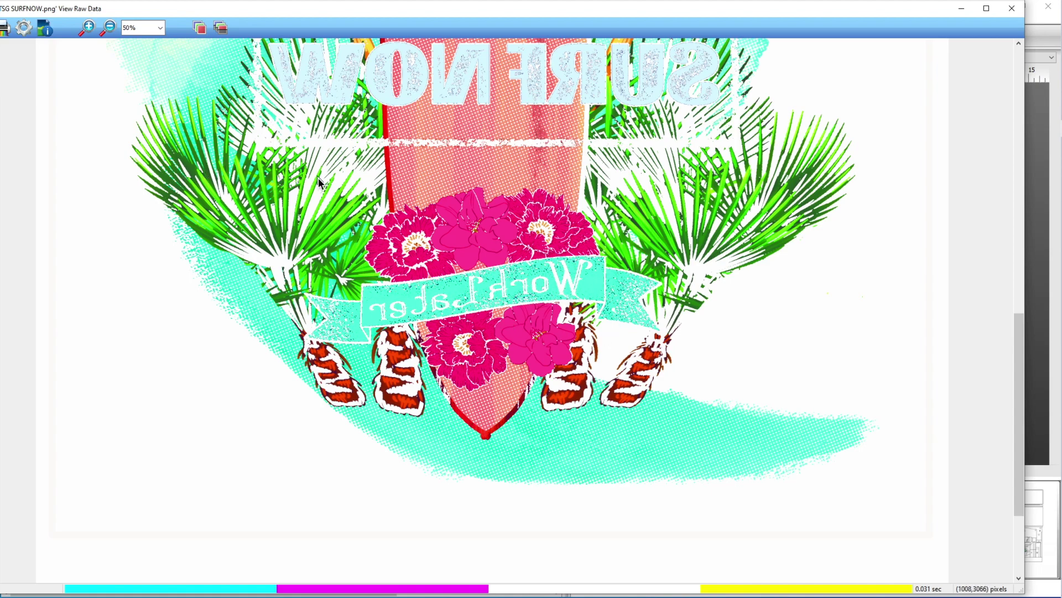
pyautogui.scroll(3, 319, 182)
pyautogui.scroll(6, 319, 182)
pyautogui.scroll(-3, 323, 182)
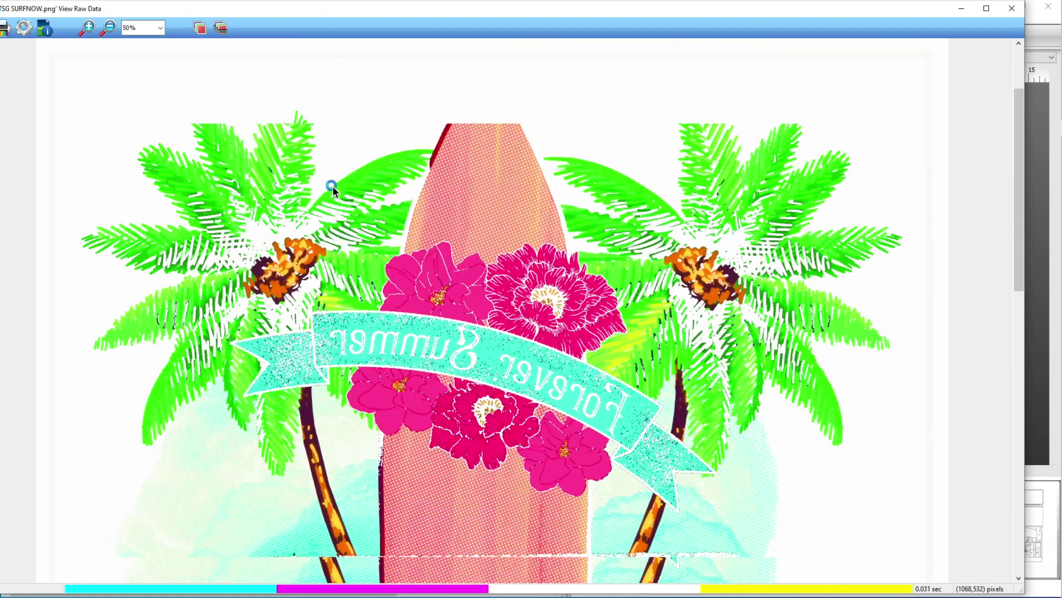
# Step: Switch the raw data view to the black-and-white underbase display, inspect its halftones and frame over the whole page, and close the view
pyautogui.click(222, 31)
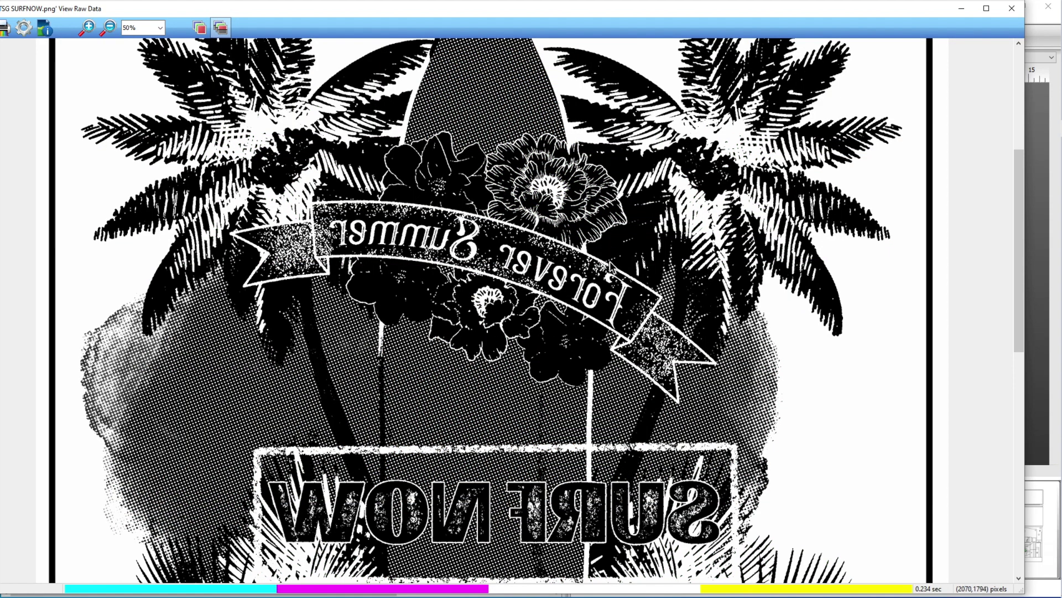
pyautogui.scroll(-1, 609, 261)
pyautogui.scroll(-5, 609, 261)
pyautogui.scroll(-5, 545, 241)
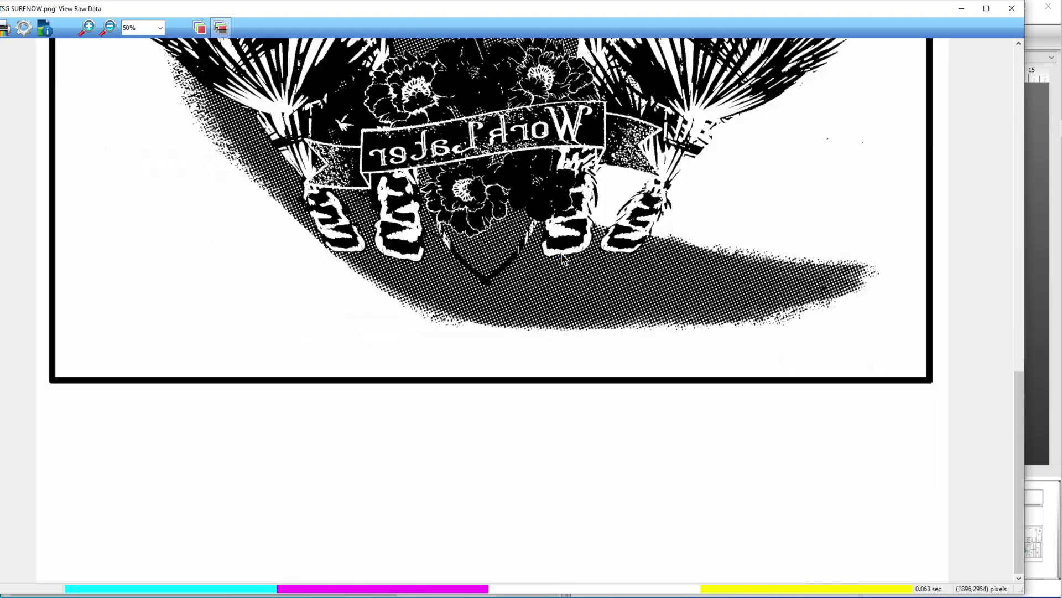
pyautogui.scroll(10, 544, 241)
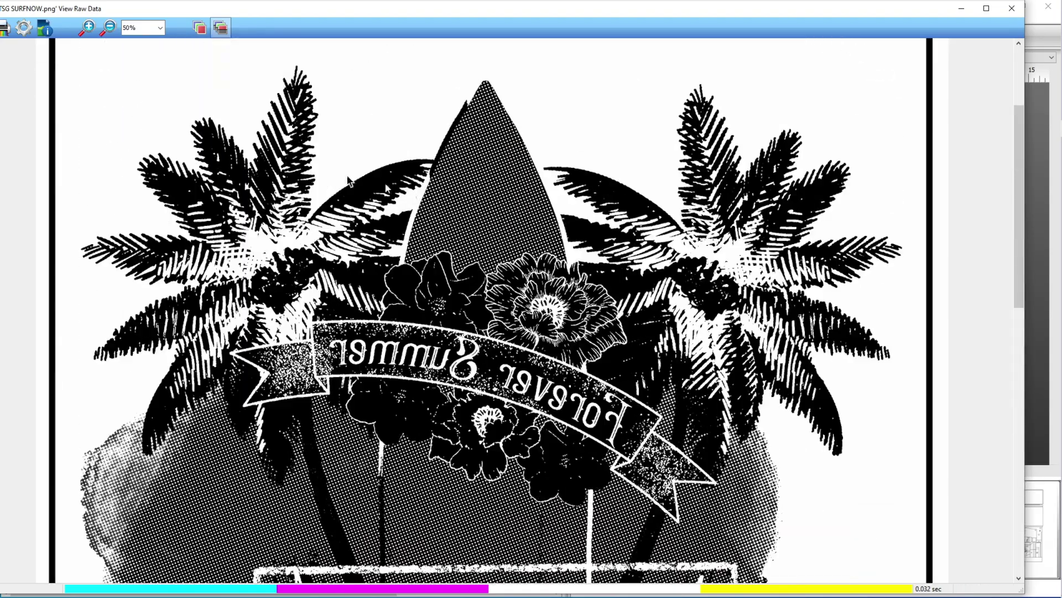
pyautogui.click(1012, 8)
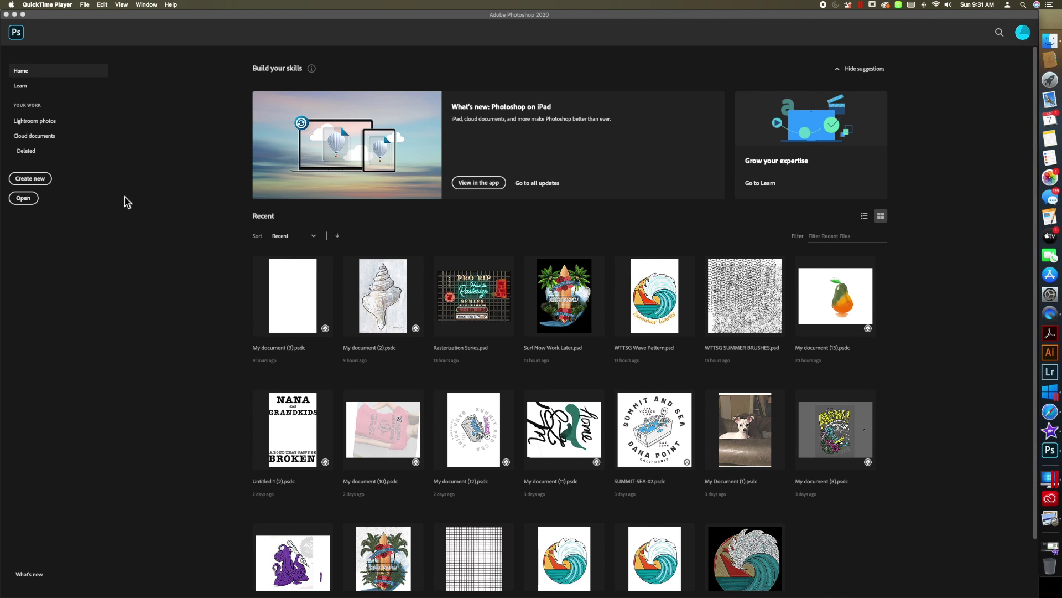
# Step: Create an 11 x 17 inch portrait document at 300 ppi in CMYK with transparent background, and hide its grid
pyautogui.click(31, 179)
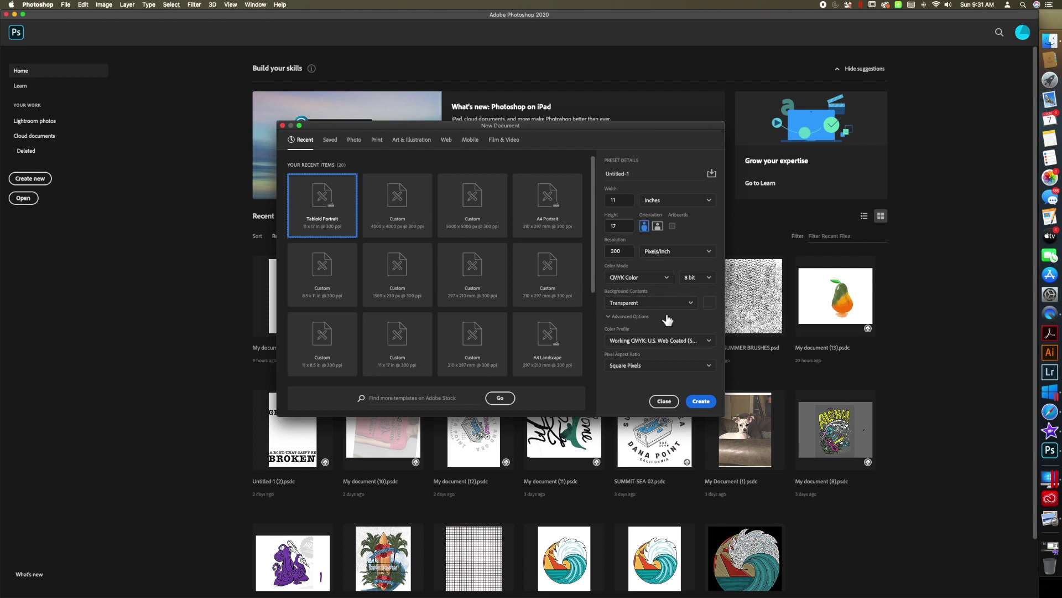
pyautogui.click(699, 402)
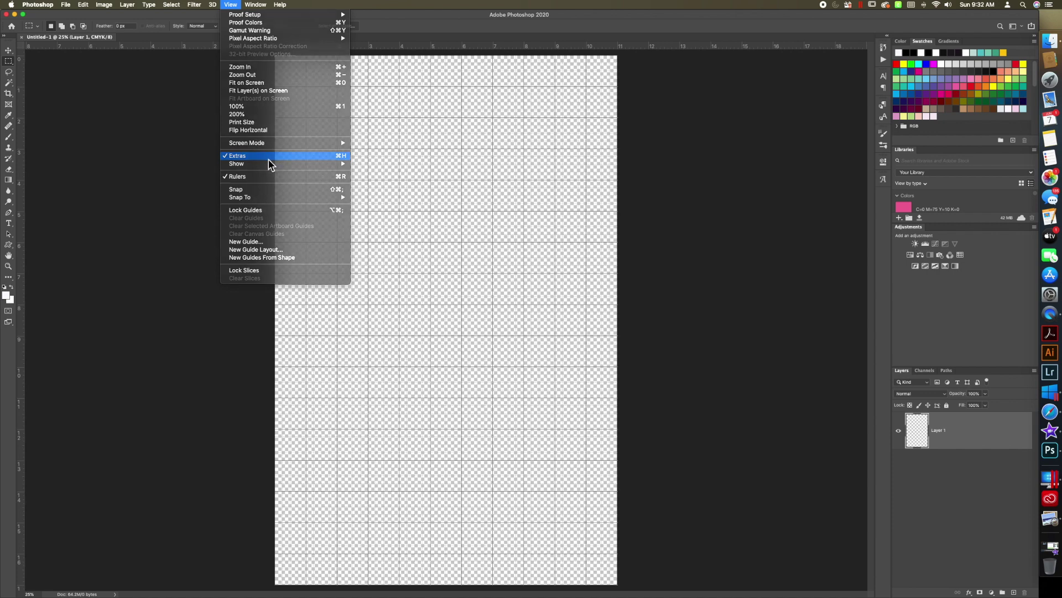
pyautogui.click(268, 157)
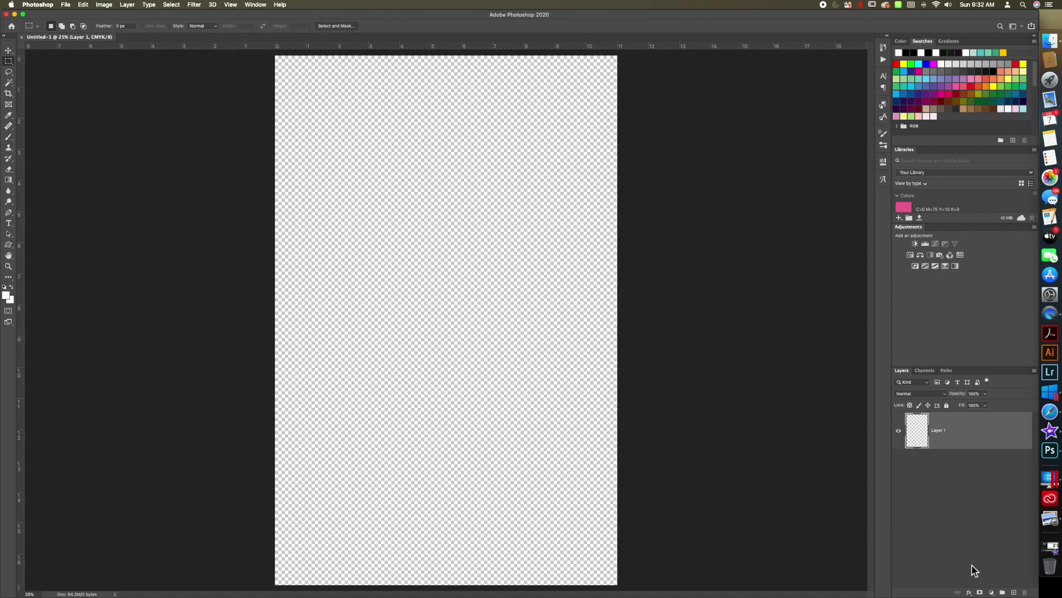
# Step: Add a near-black solid color fill layer covering the whole canvas
pyautogui.click(991, 593)
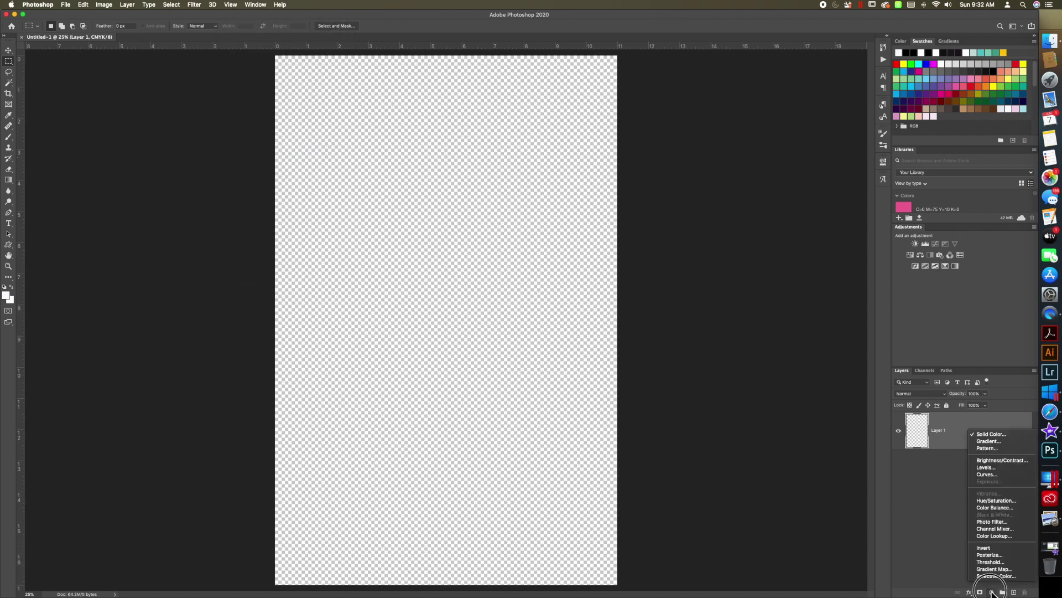
pyautogui.click(986, 435)
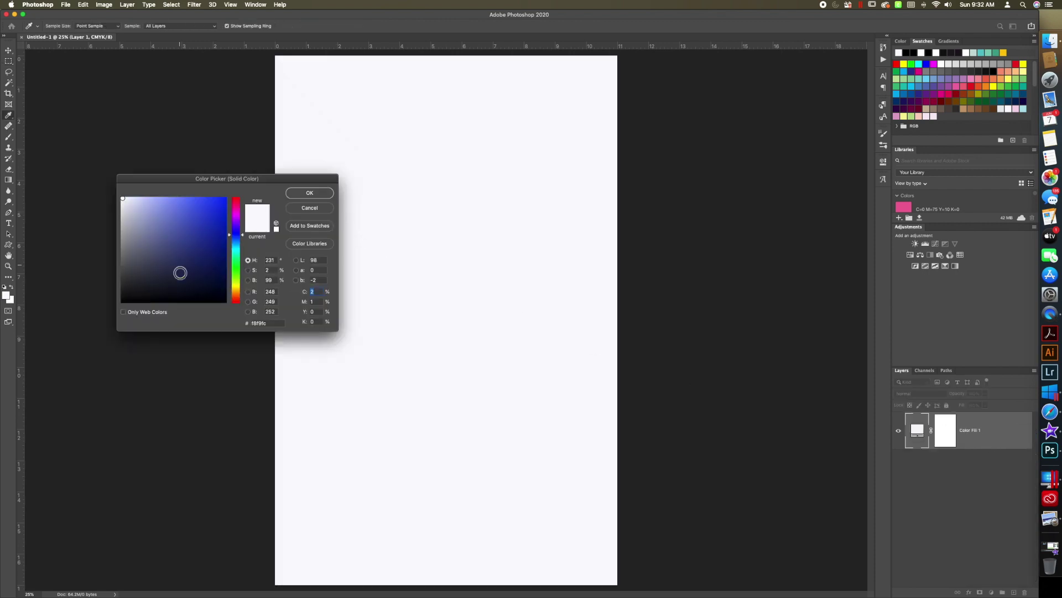
pyautogui.click(128, 302)
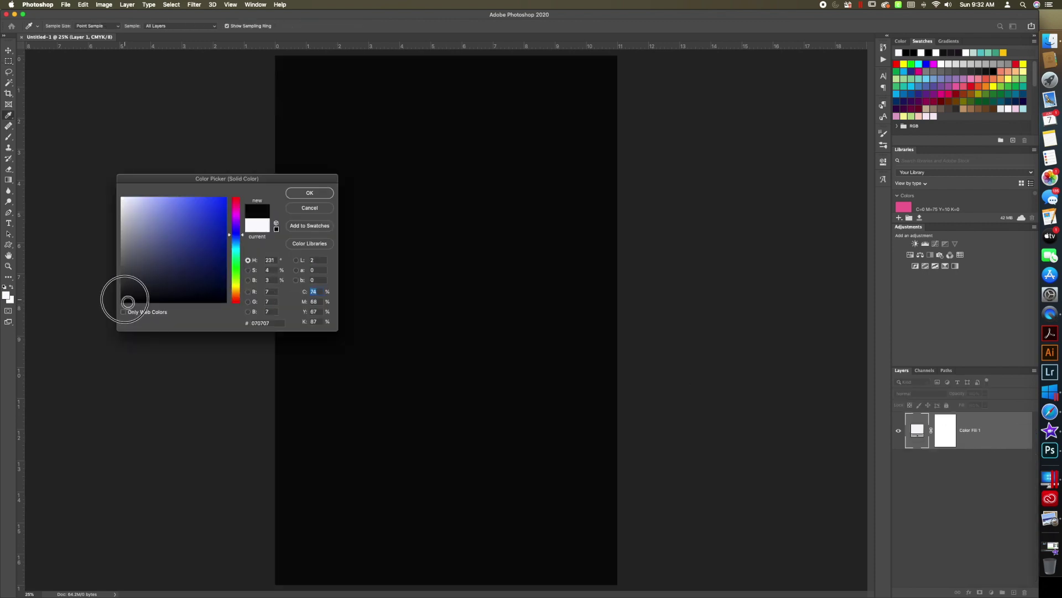
pyautogui.click(309, 193)
# Step: Place WTTSG Waves.png from the How to Rasterize Part 5 folder on the canvas at its fitted size
pyautogui.click(1050, 50)
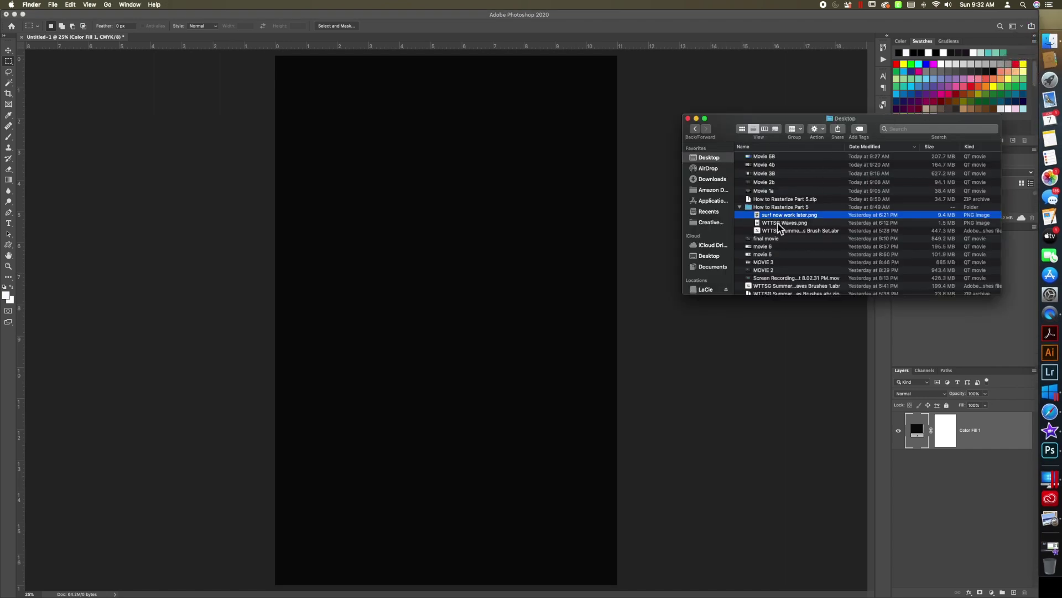
pyautogui.moveTo(779, 216); pyautogui.dragTo(509, 248)
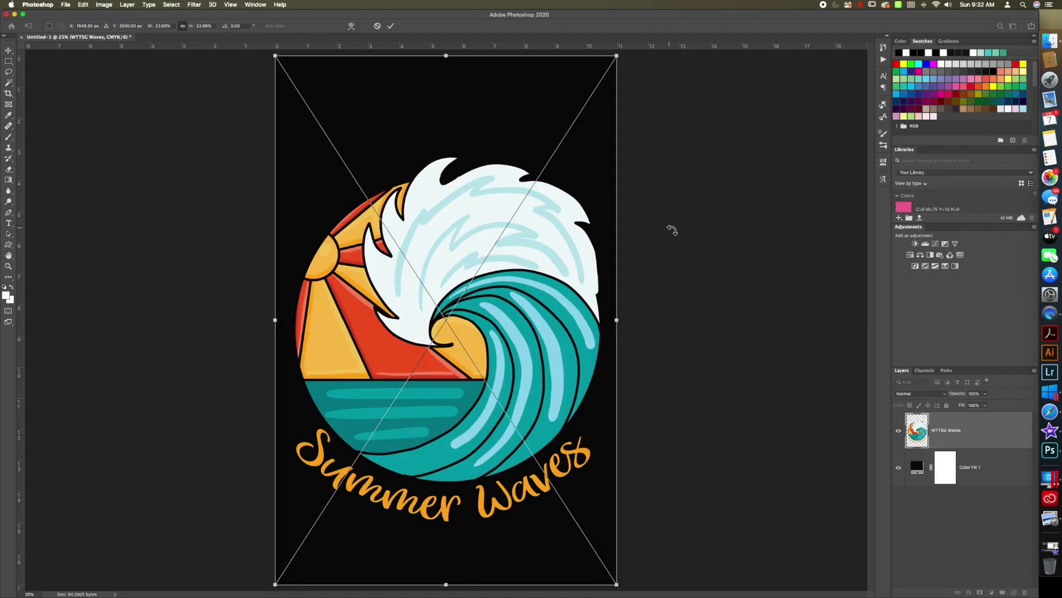
pyautogui.press('Return')
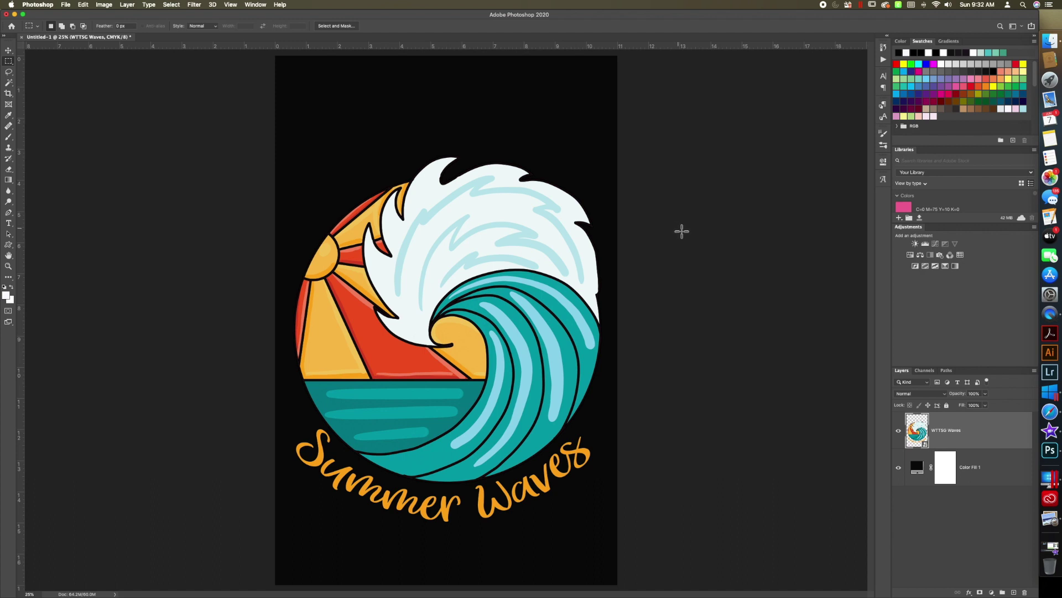
# Step: Add a layer mask to the WTTSG Waves layer and select the black background and outlines with the Magic Wand
pyautogui.click(980, 592)
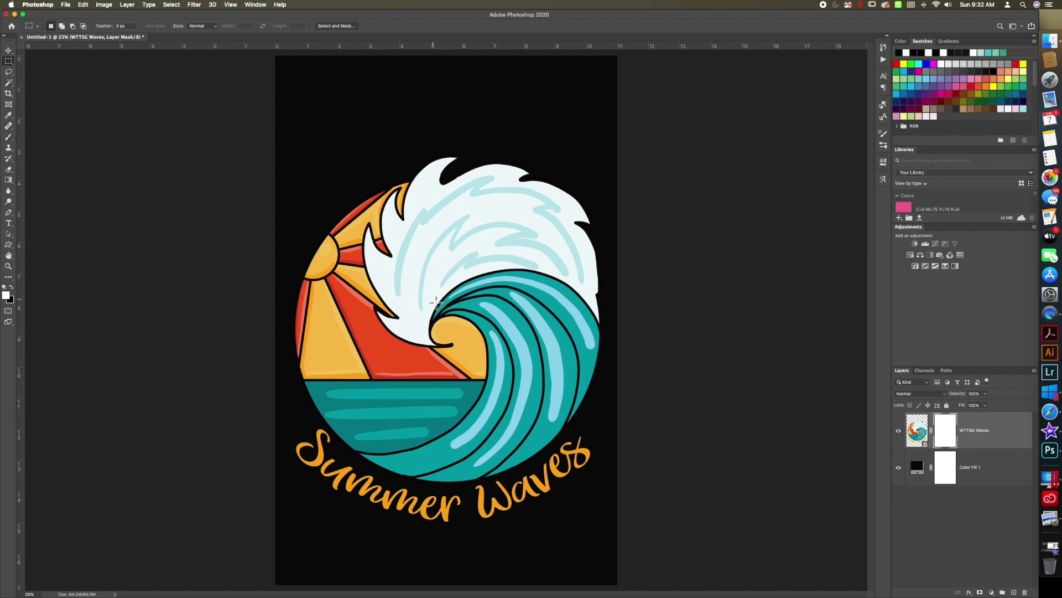
pyautogui.click(13, 84)
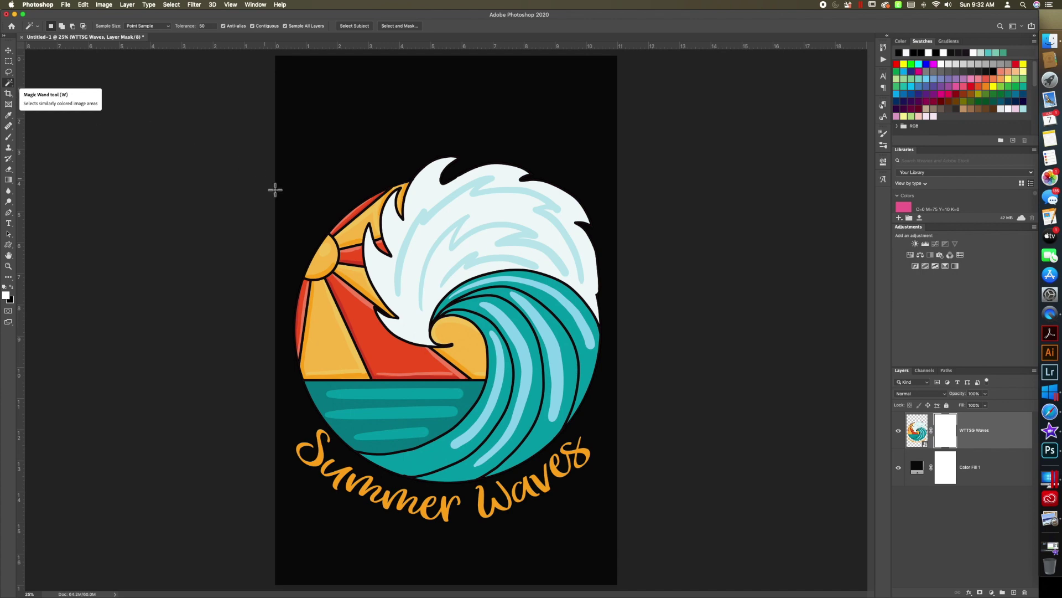
pyautogui.click(335, 237)
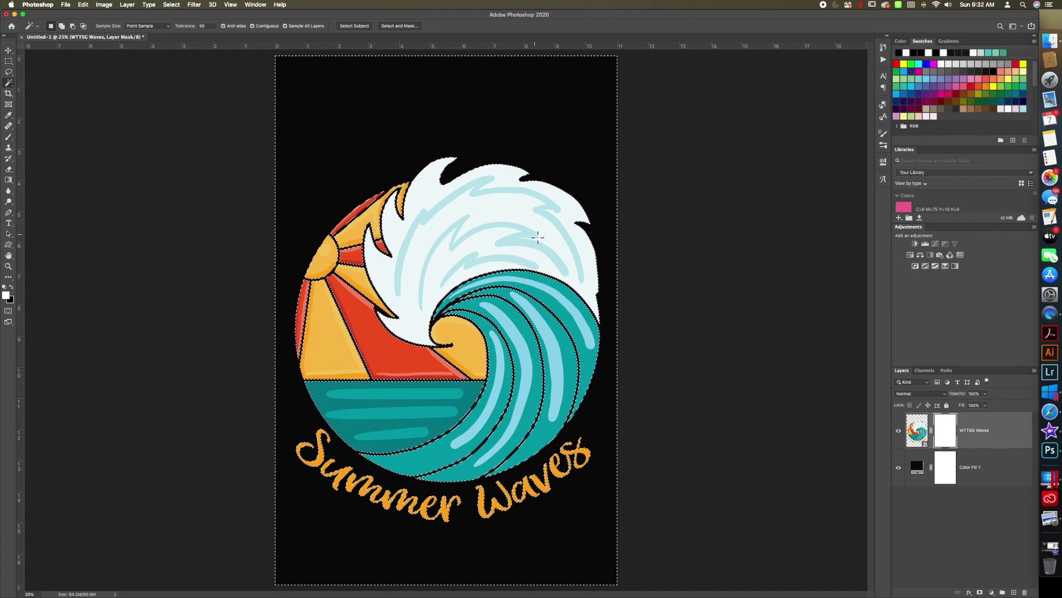
# Step: Fill the selected mask area with black at 100% opacity, deselect, and hide the black fill layer
pyautogui.hotkey('shift', 'BackSpace')
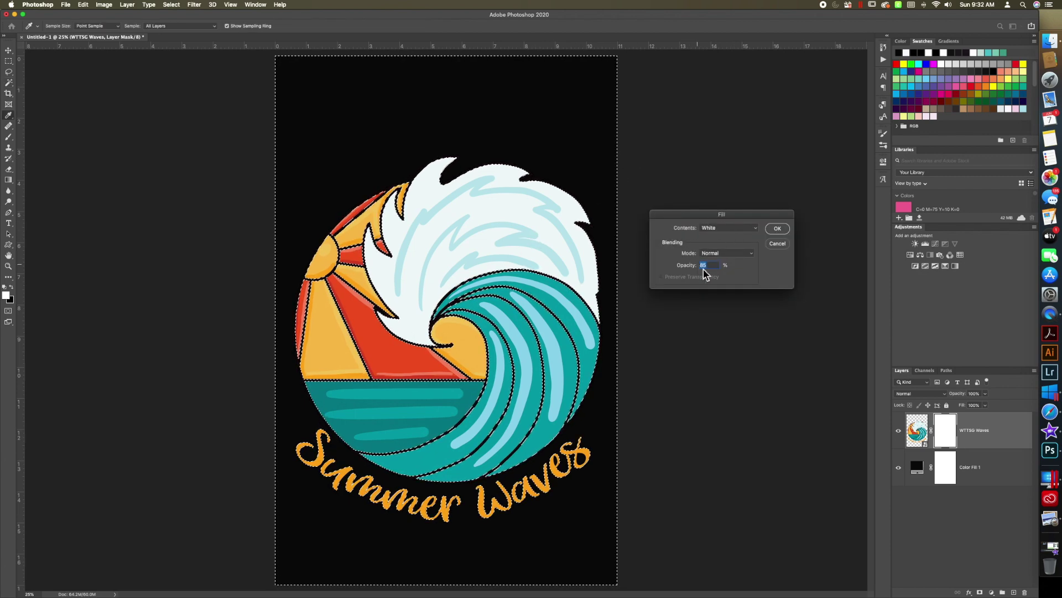
pyautogui.click(757, 228)
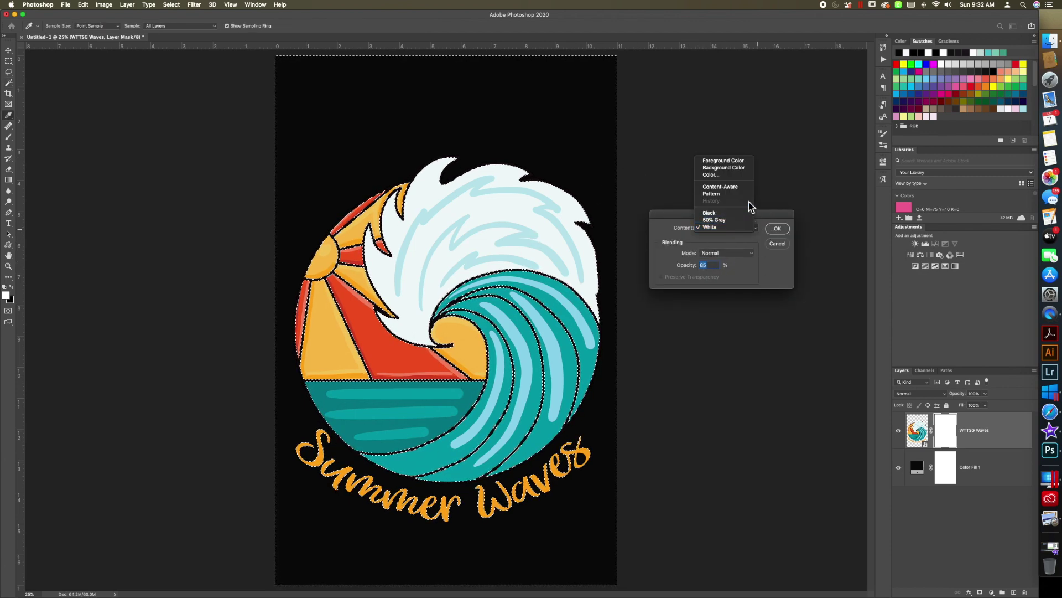
pyautogui.click(746, 214)
pyautogui.write('100')
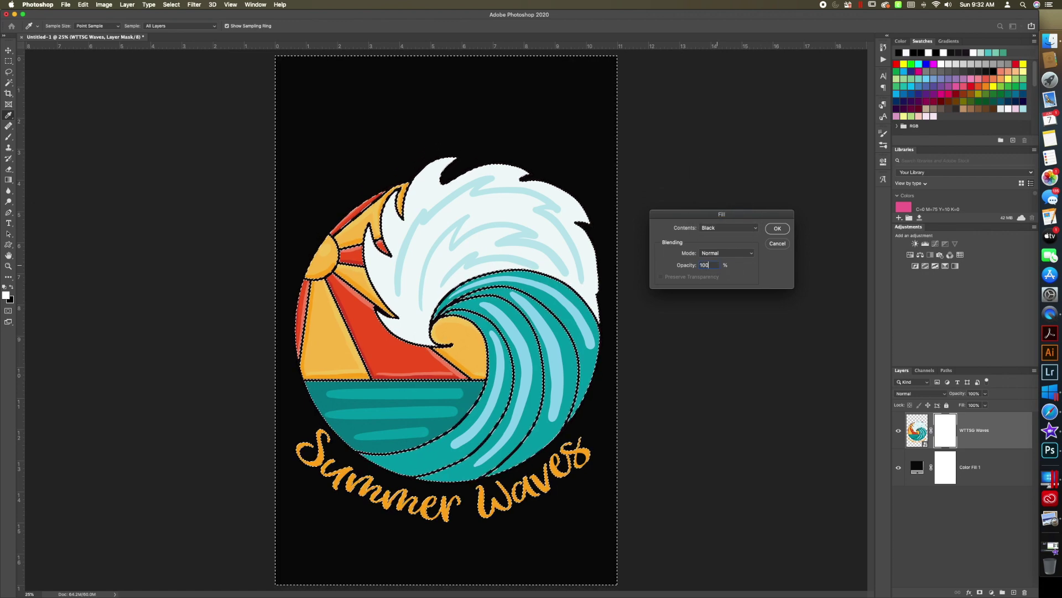
pyautogui.click(777, 228)
pyautogui.press('w')
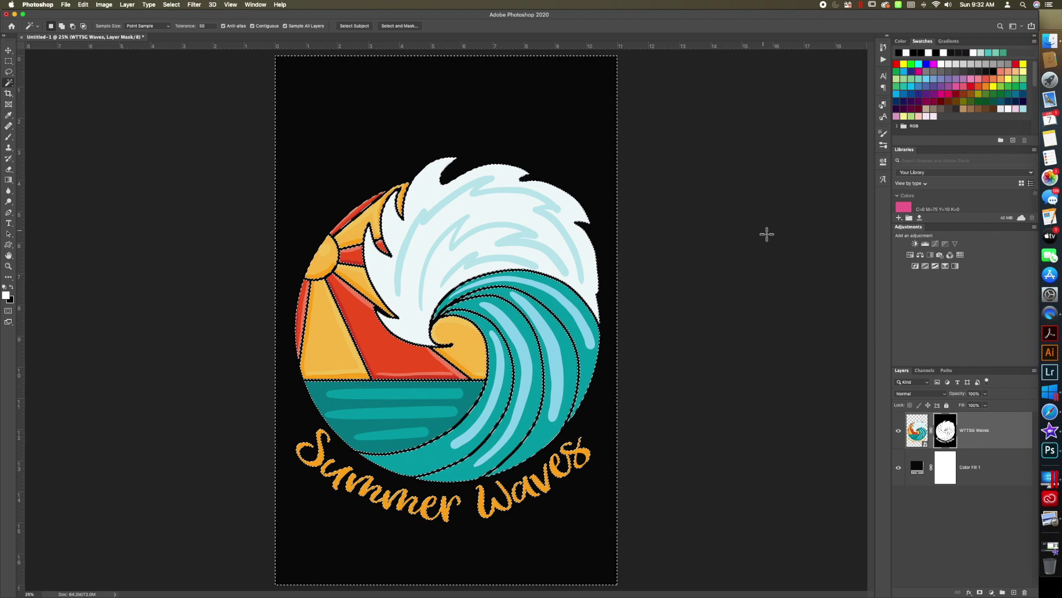
pyautogui.press('super+d')
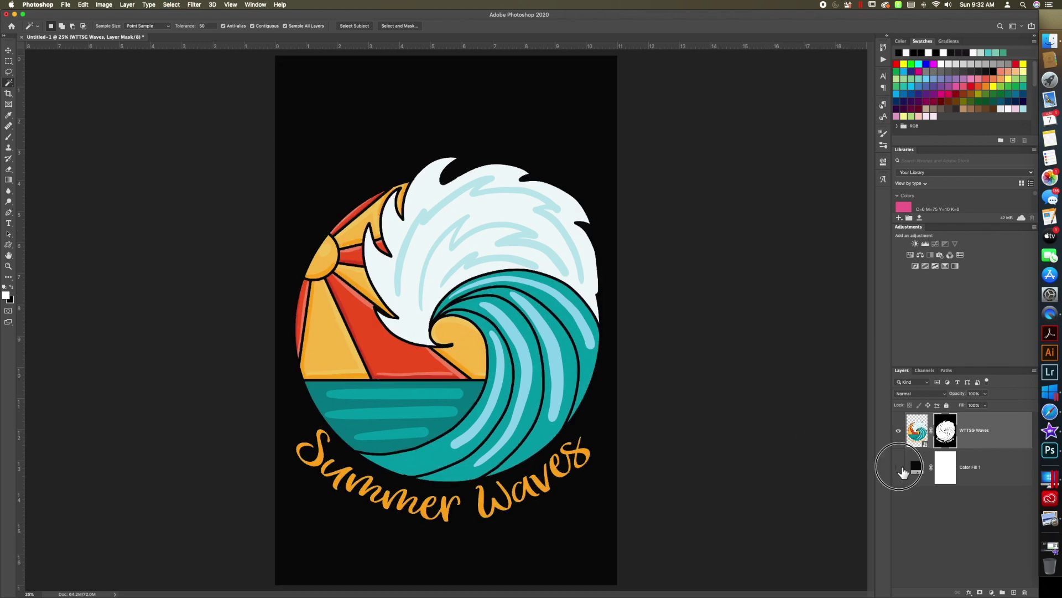
pyautogui.click(899, 468)
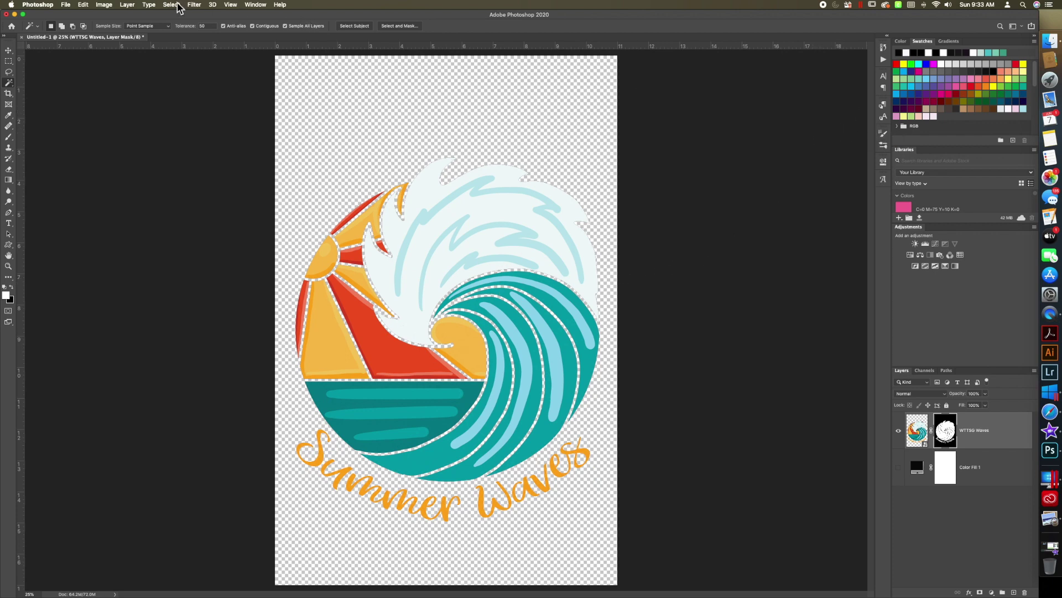
# Step: Show the Brushes panel
pyautogui.click(231, 5)
pyautogui.moveTo(256, 5)
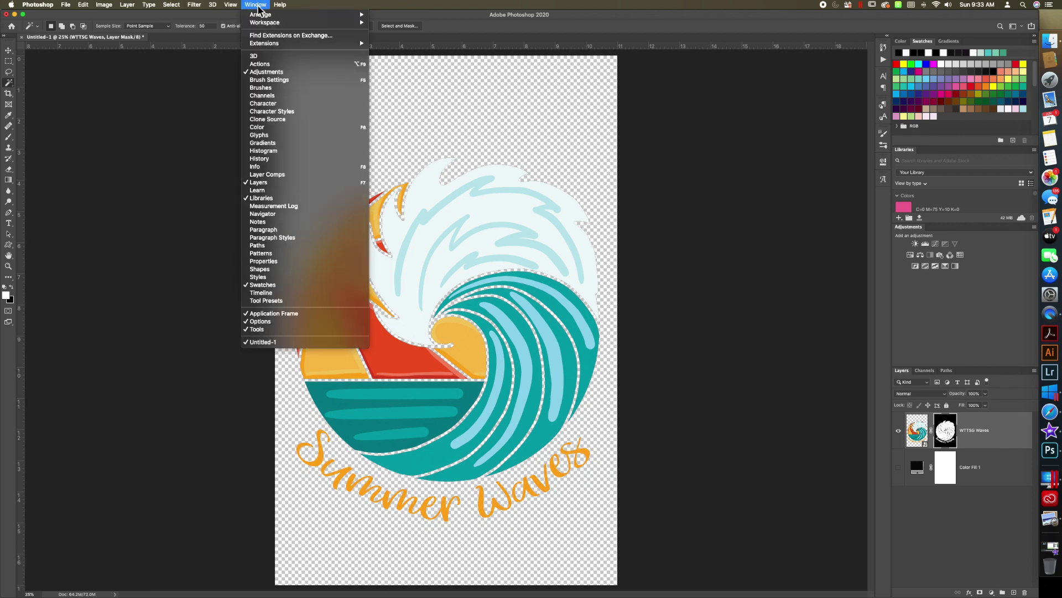
pyautogui.click(266, 88)
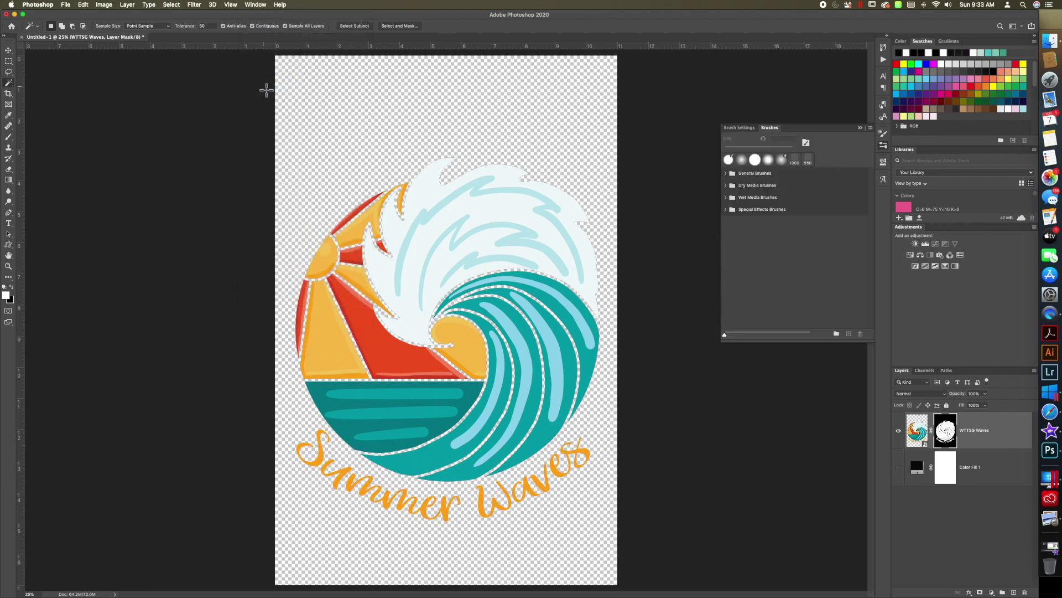
# Step: Open Adobe's downloadable brushes page through Get More Brushes, examine the available brush sets including Manga and Halftones, and close the page
pyautogui.click(871, 129)
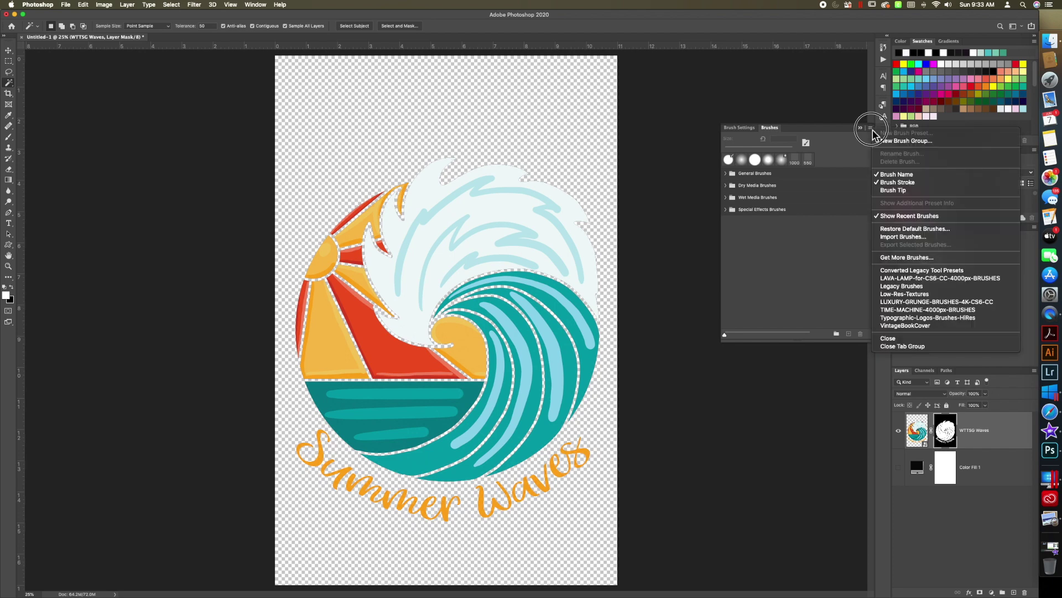
pyautogui.click(899, 258)
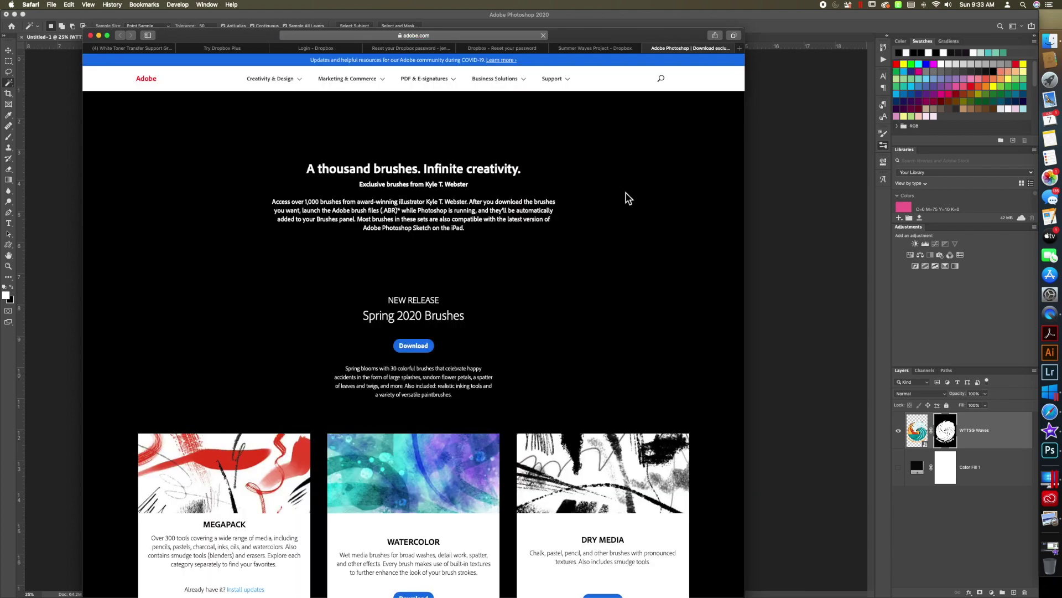
pyautogui.scroll(-2, 536, 297)
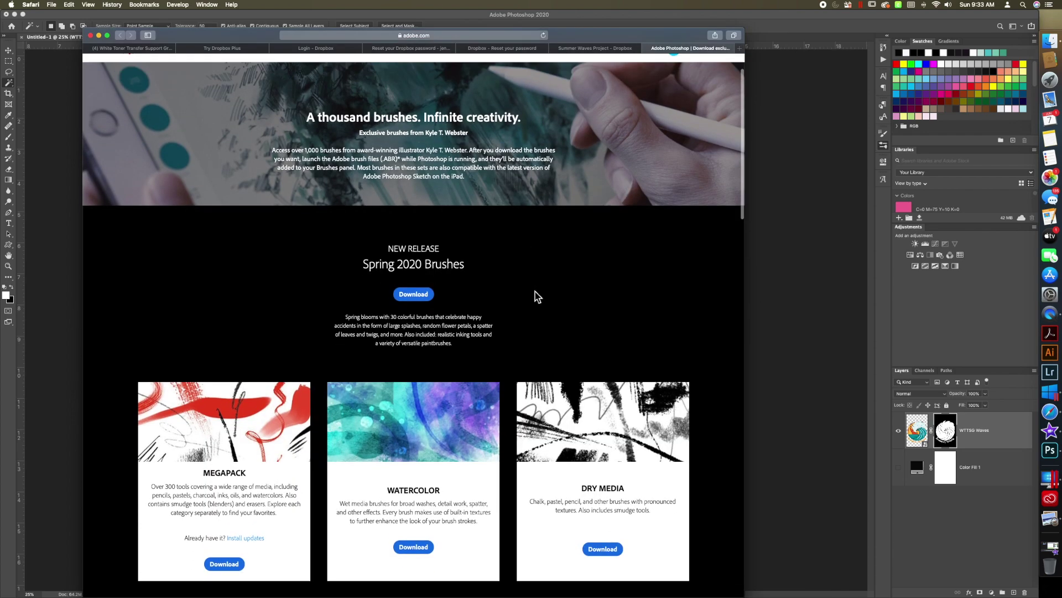
pyautogui.scroll(-2, 538, 297)
pyautogui.scroll(-10, 538, 297)
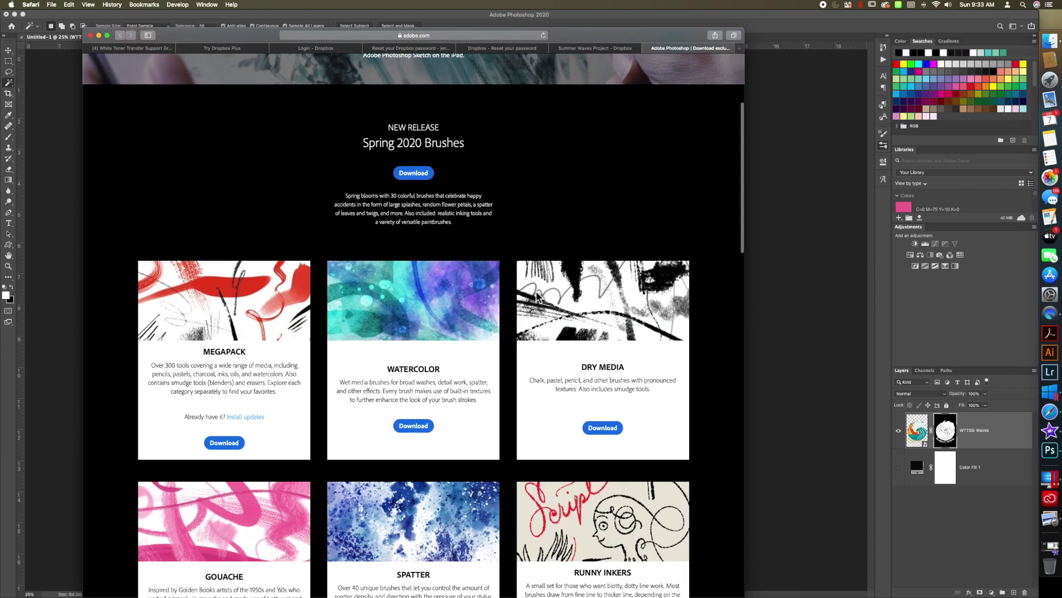
pyautogui.scroll(-5, 536, 291)
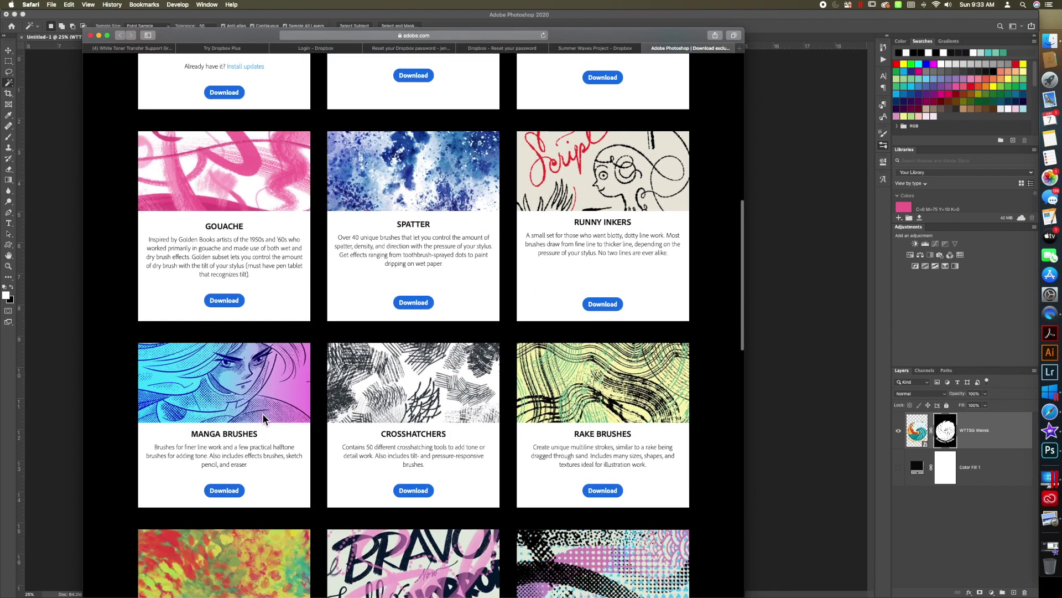
pyautogui.scroll(-5, 271, 394)
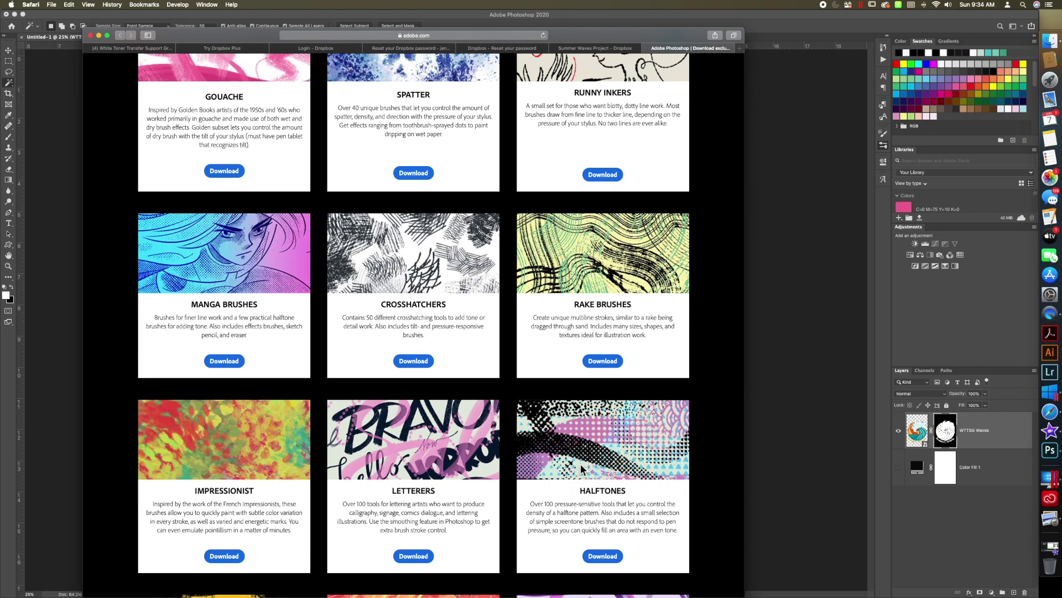
pyautogui.scroll(-3, 587, 464)
pyautogui.scroll(20, 573, 450)
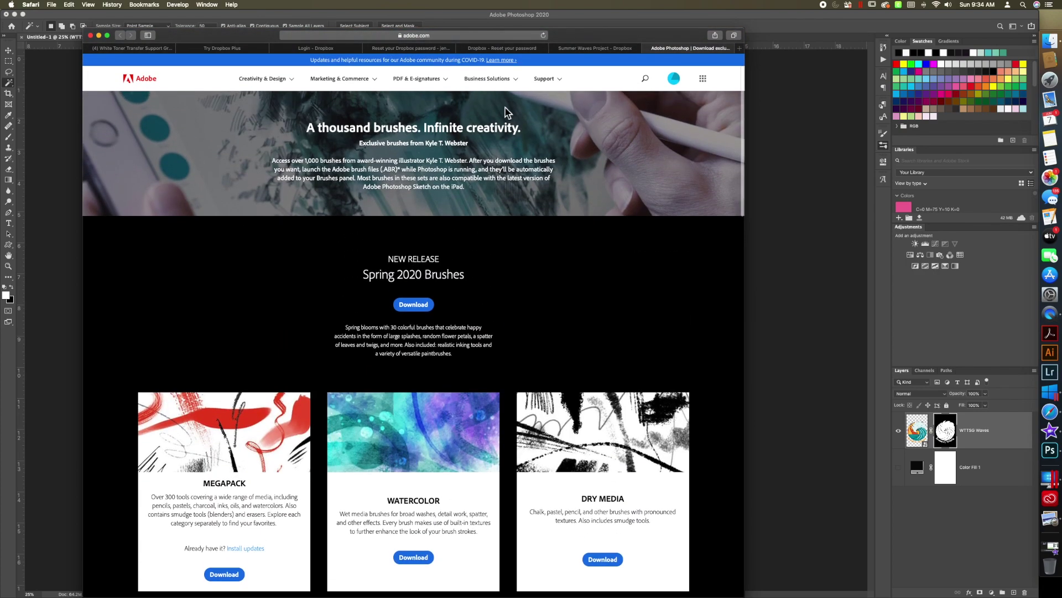
pyautogui.click(90, 36)
pyautogui.click(91, 36)
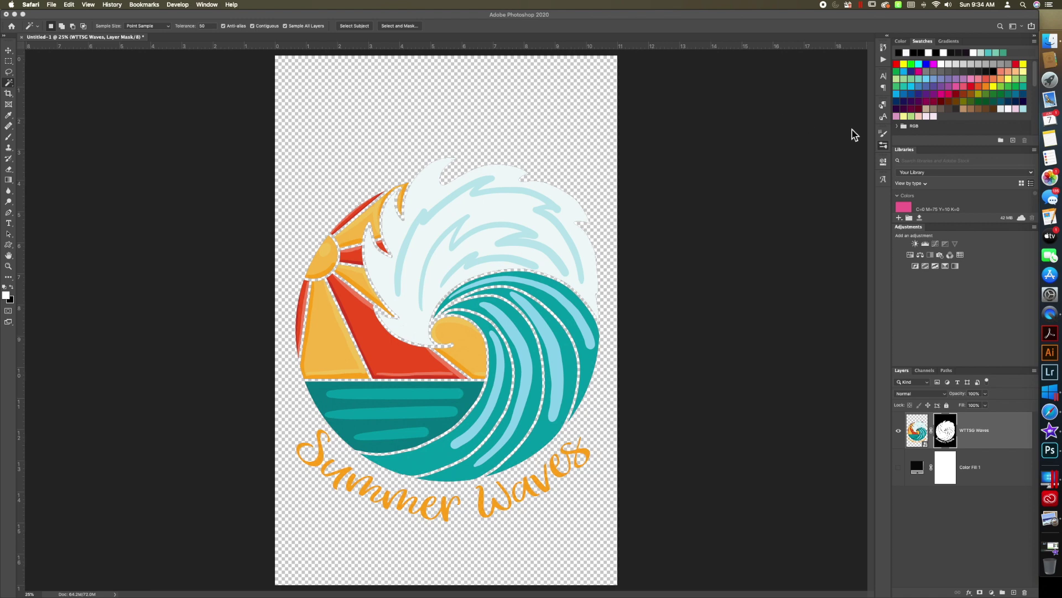
pyautogui.click(884, 135)
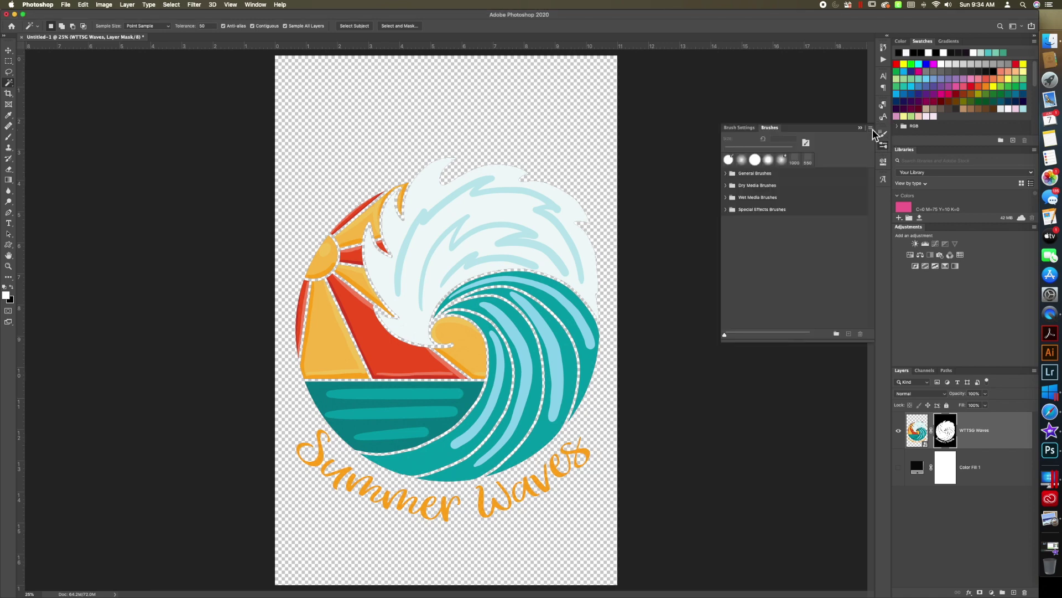
pyautogui.click(870, 128)
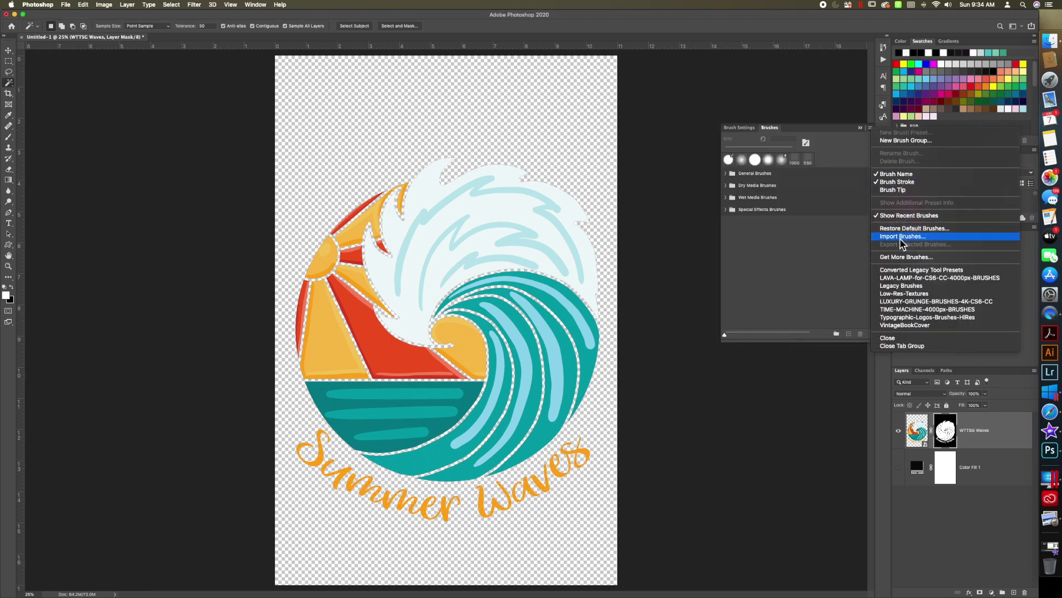
pyautogui.click(901, 237)
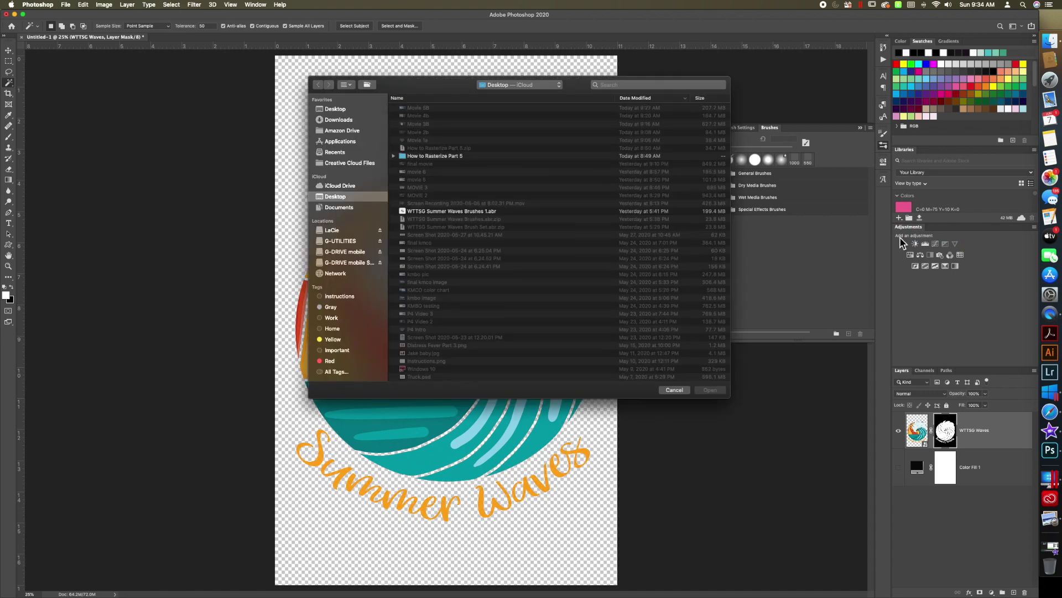
pyautogui.click(425, 212)
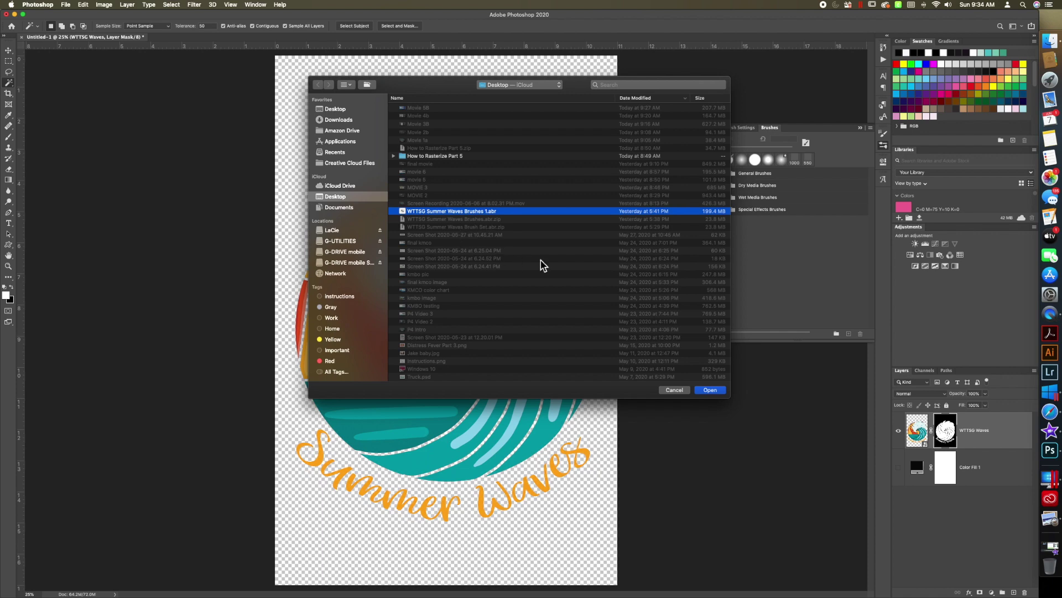
pyautogui.scroll(-3, 444, 213)
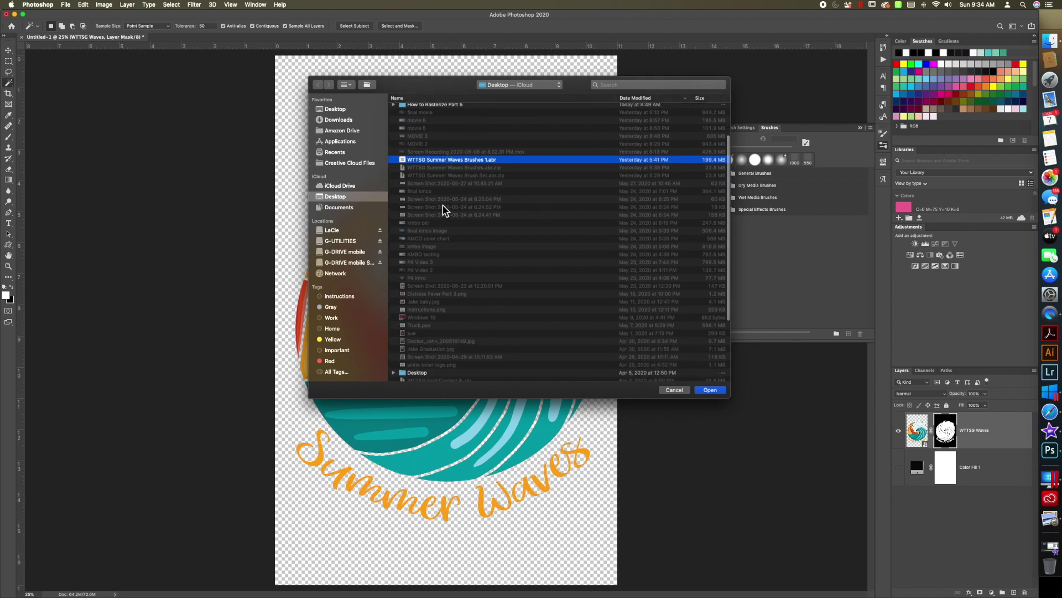
pyautogui.click(342, 112)
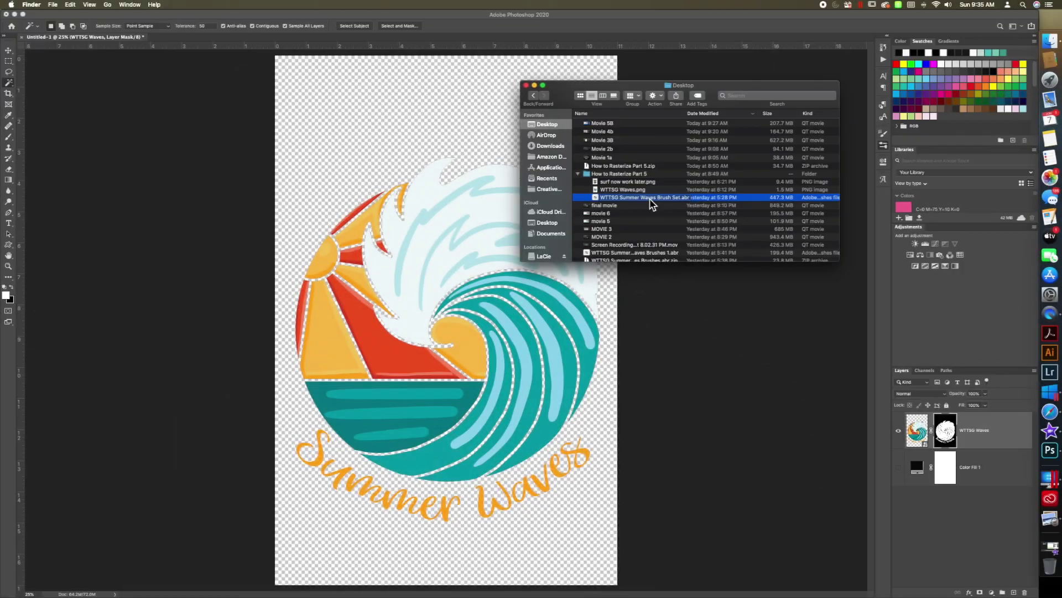
# Step: Load WTTSG Summer Waves Brush Set.abr from the How to Rasterize Part 5 folder in Finder into Photoshop's brushes
pyautogui.doubleClick(647, 201)
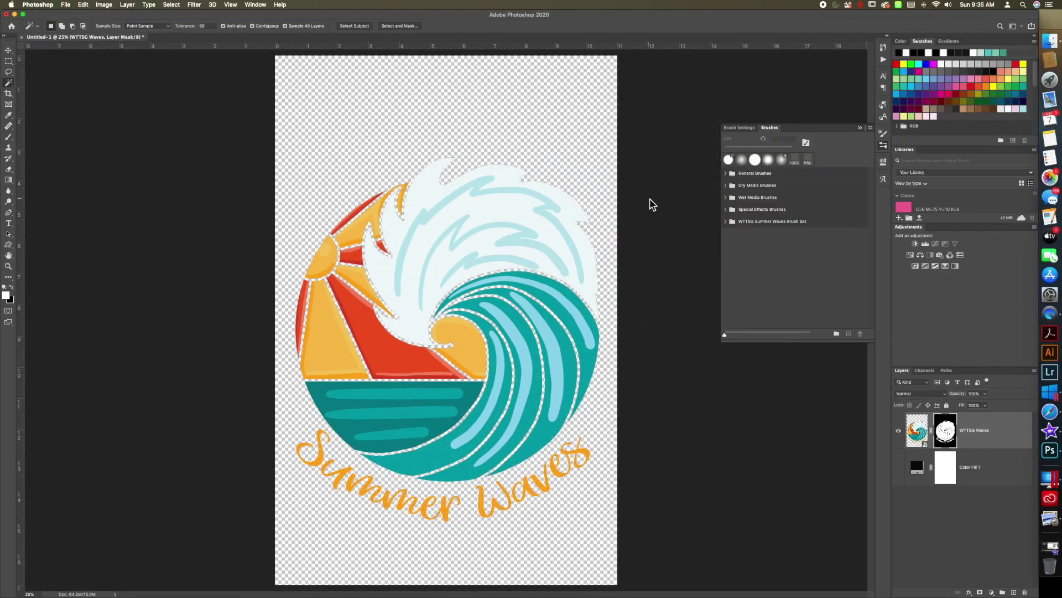
# Step: Expand the WTTSG Summer Waves Brush Set and select all teal segments of the big wave with the Magic Wand
pyautogui.click(726, 222)
pyautogui.click(734, 234)
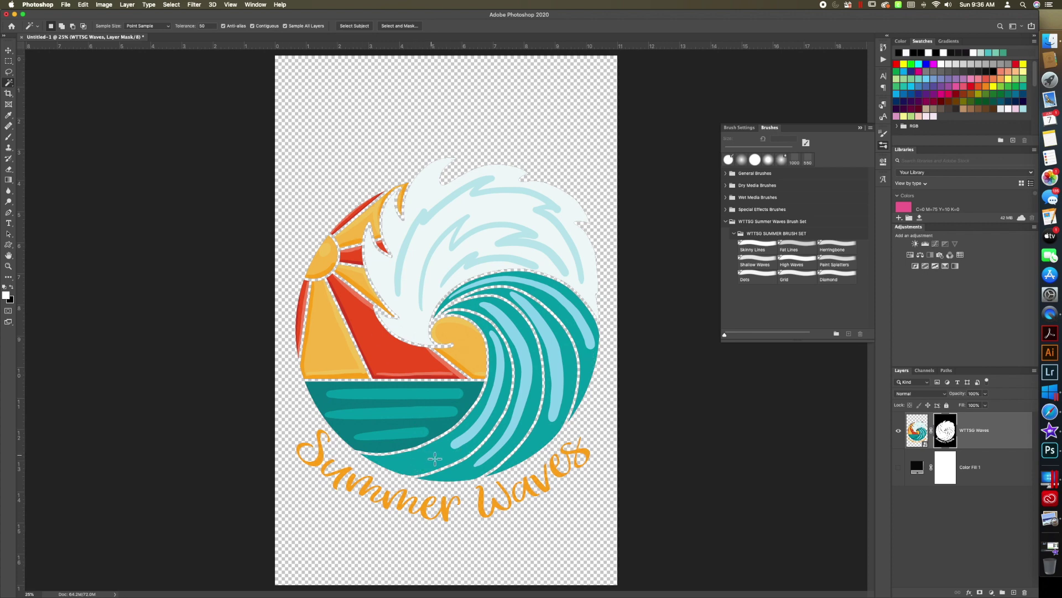
pyautogui.keyDown('shift'); pyautogui.click(464, 477); pyautogui.keyUp('shift')
pyautogui.keyDown('shift'); pyautogui.click(589, 360); pyautogui.keyUp('shift')
# Step: Choose the High Waves brush, enlarge it to about 2818 px, and make black the foreground color
pyautogui.click(800, 266)
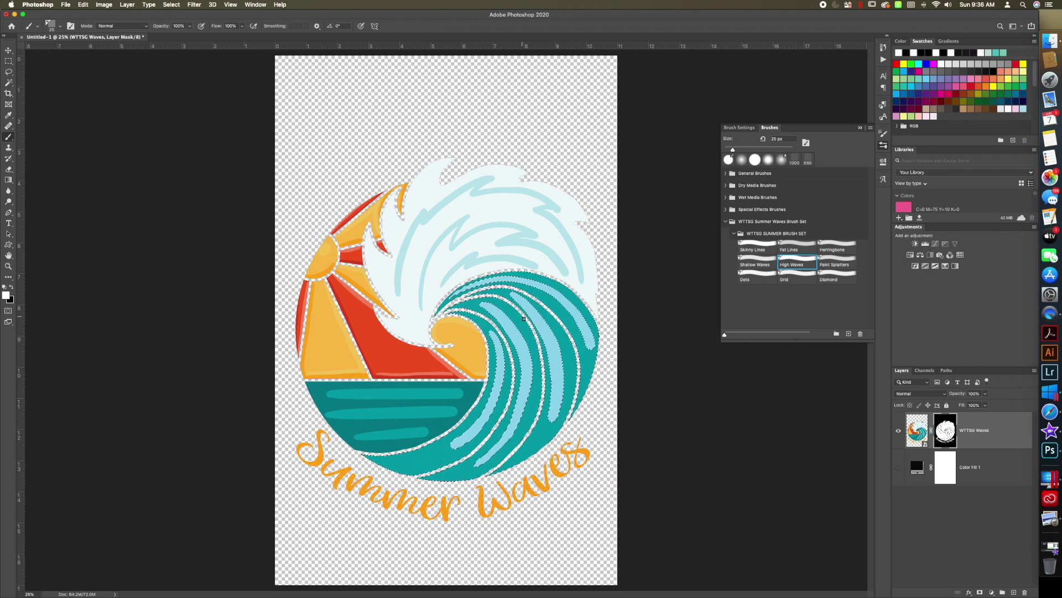
pyautogui.moveTo(732, 149); pyautogui.dragTo(791, 155)
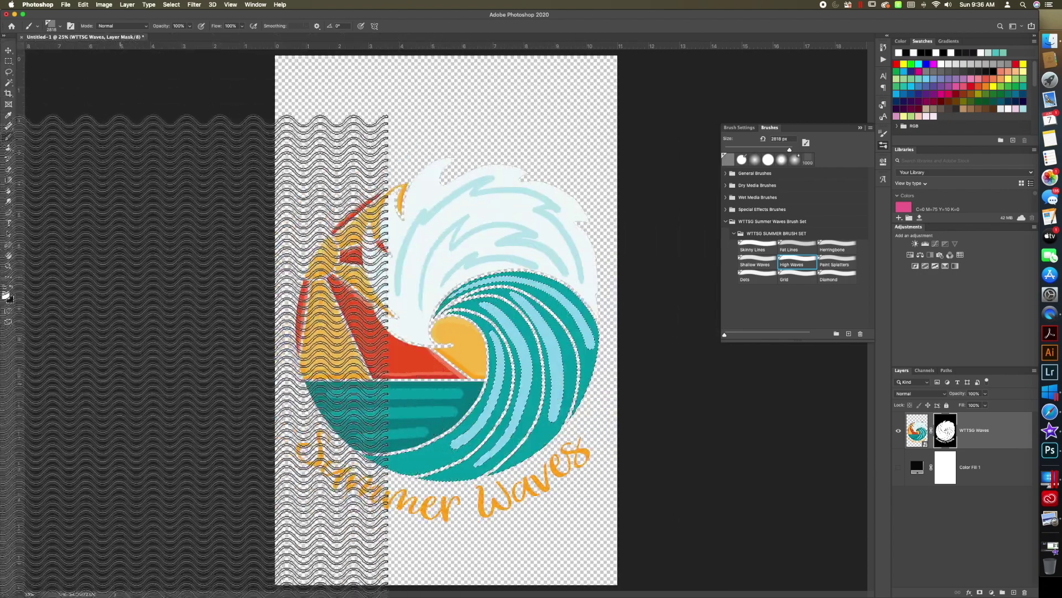
pyautogui.click(12, 288)
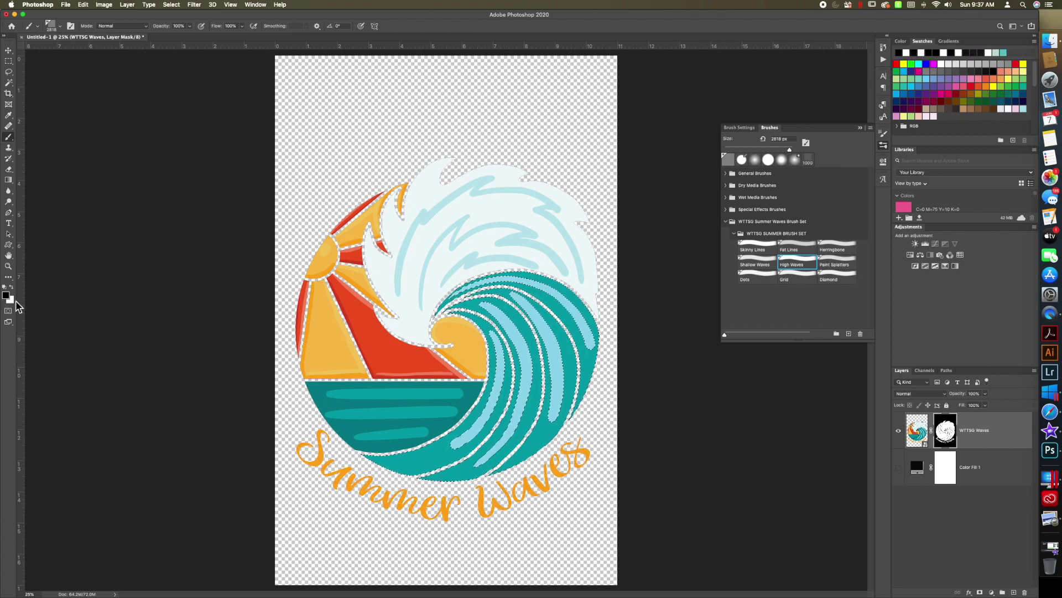
# Step: Try stamping the High Waves pattern over the selected teal wave segments, and undo it
pyautogui.click(443, 316)
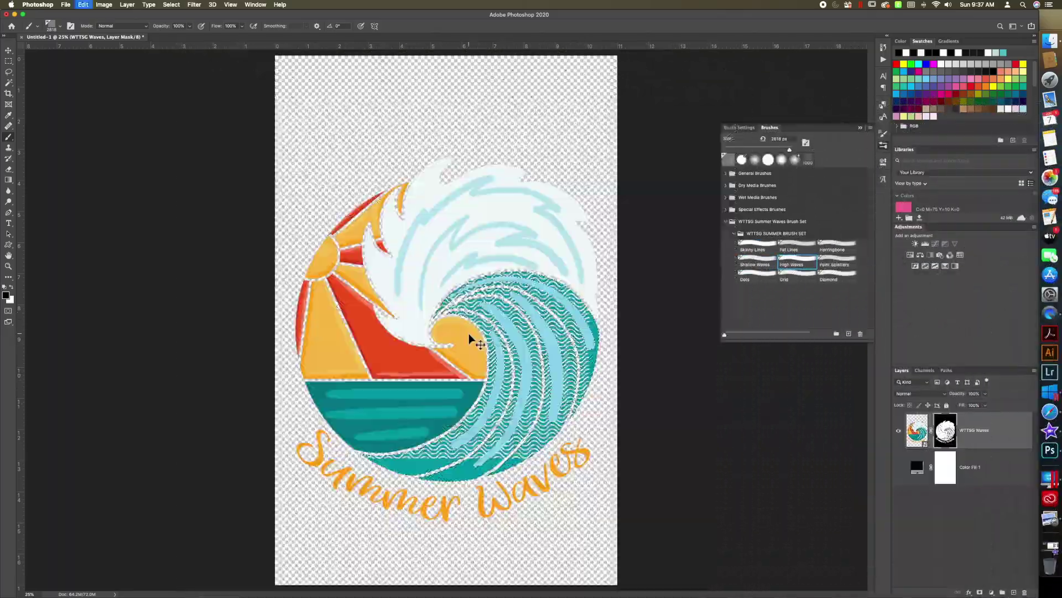
pyautogui.click(469, 334)
pyautogui.press('super+z')
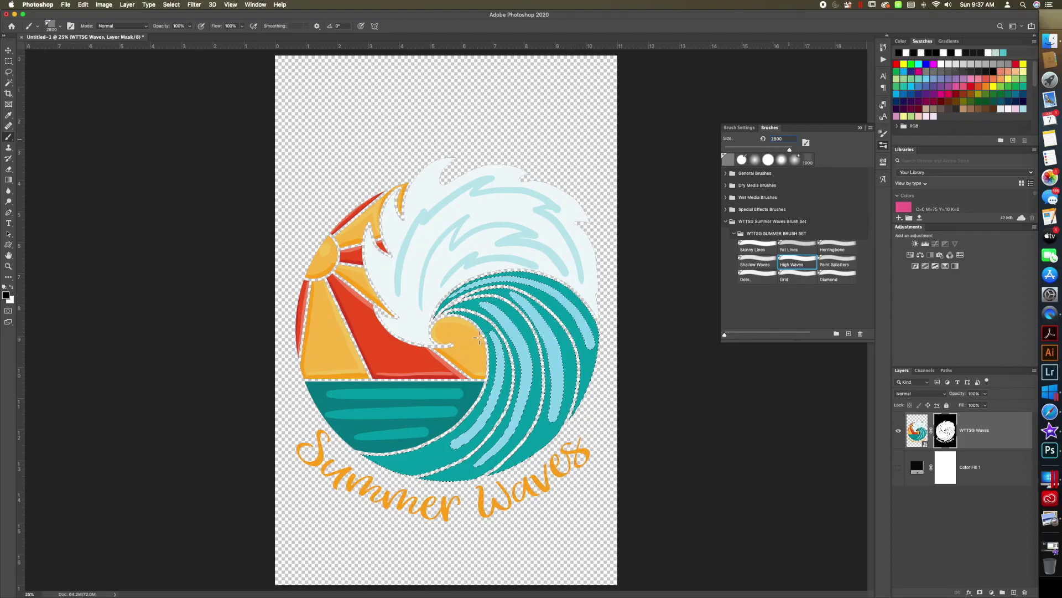
# Step: Set the brush size to 2600 px and stamp the High Waves pattern in black over the teal wave on the mask
pyautogui.press('super+d')
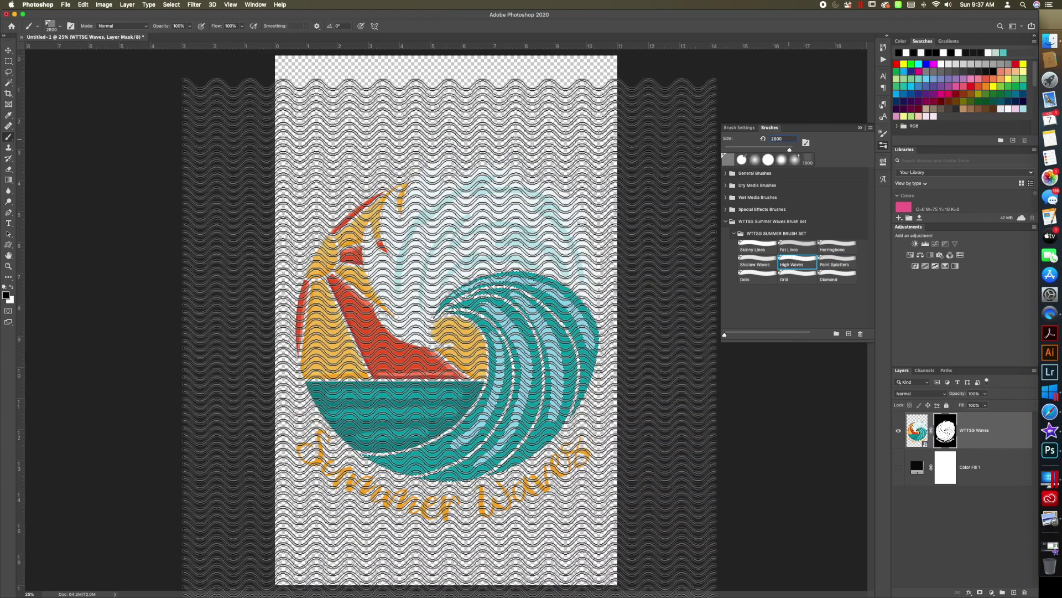
pyautogui.press('Return')
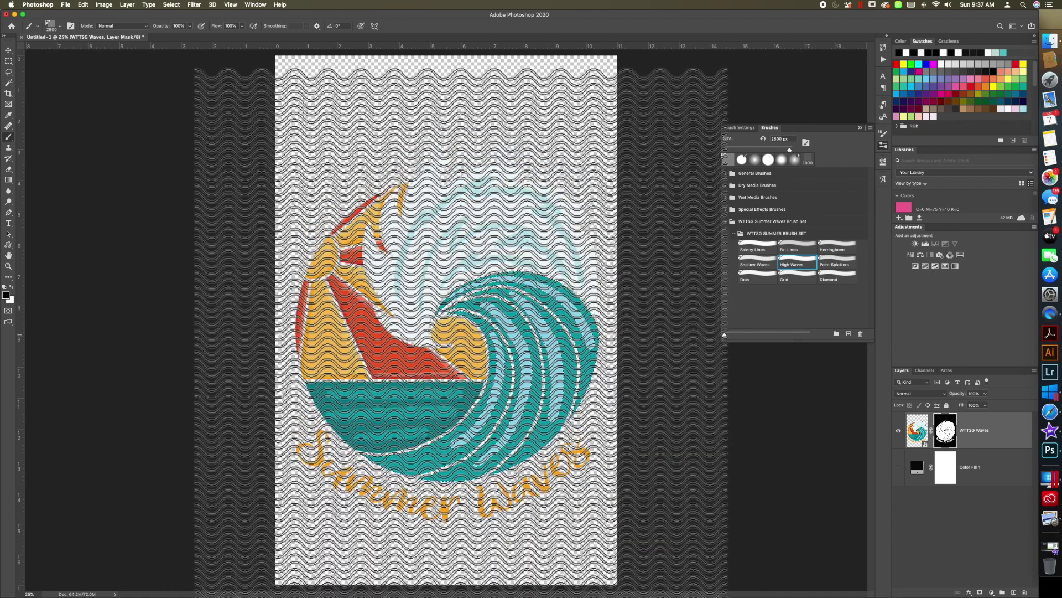
pyautogui.click(460, 335)
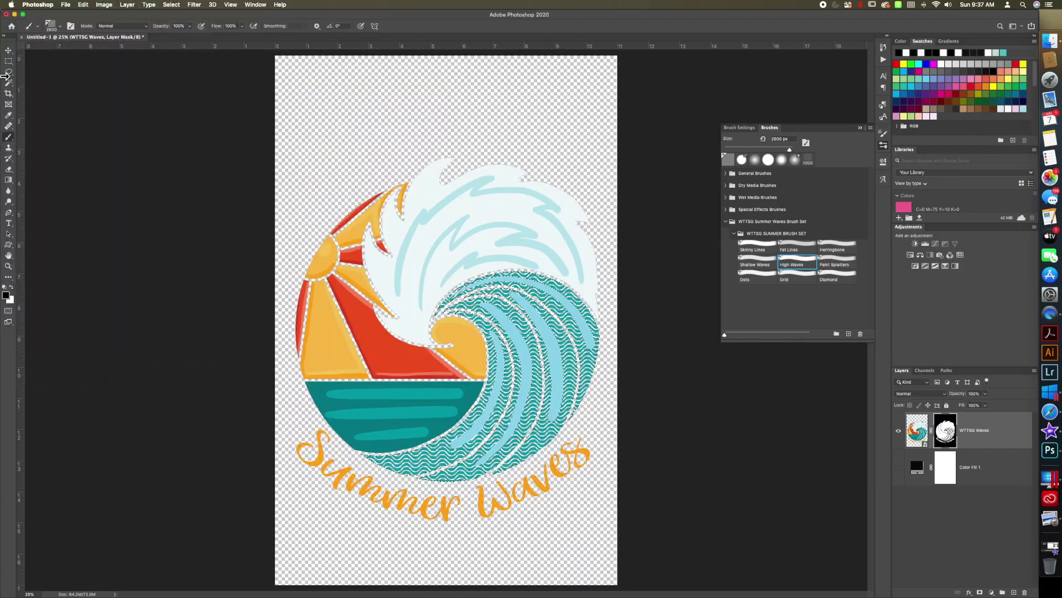
# Step: Select the dark teal sea below the sun and stamp it with the 2600 px Shallow Waves brush angled at -45°
pyautogui.click(10, 84)
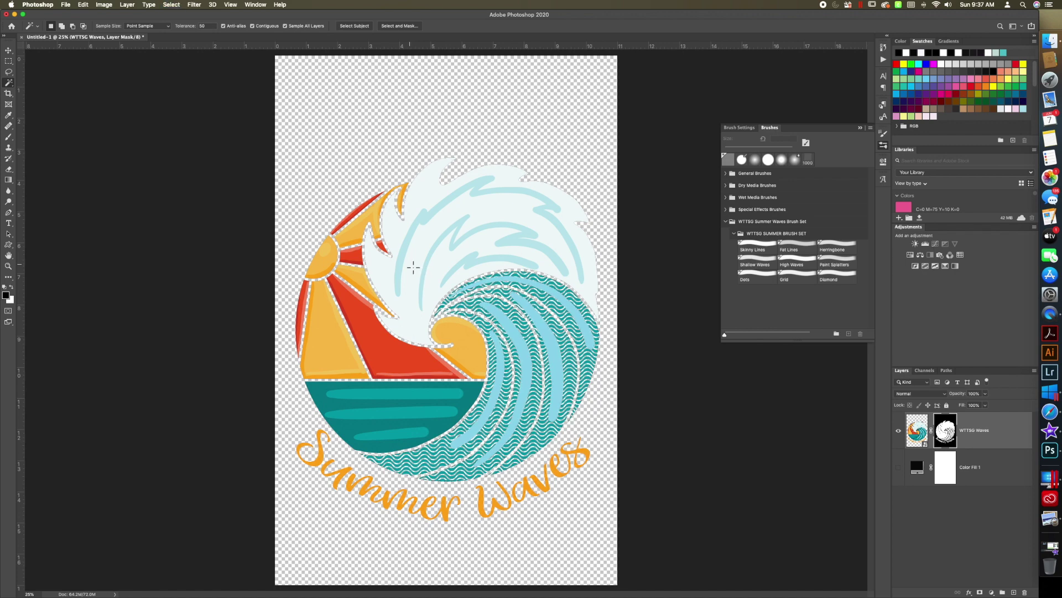
pyautogui.keyDown('shift'); pyautogui.click(320, 388); pyautogui.keyUp('shift')
pyautogui.click(765, 264)
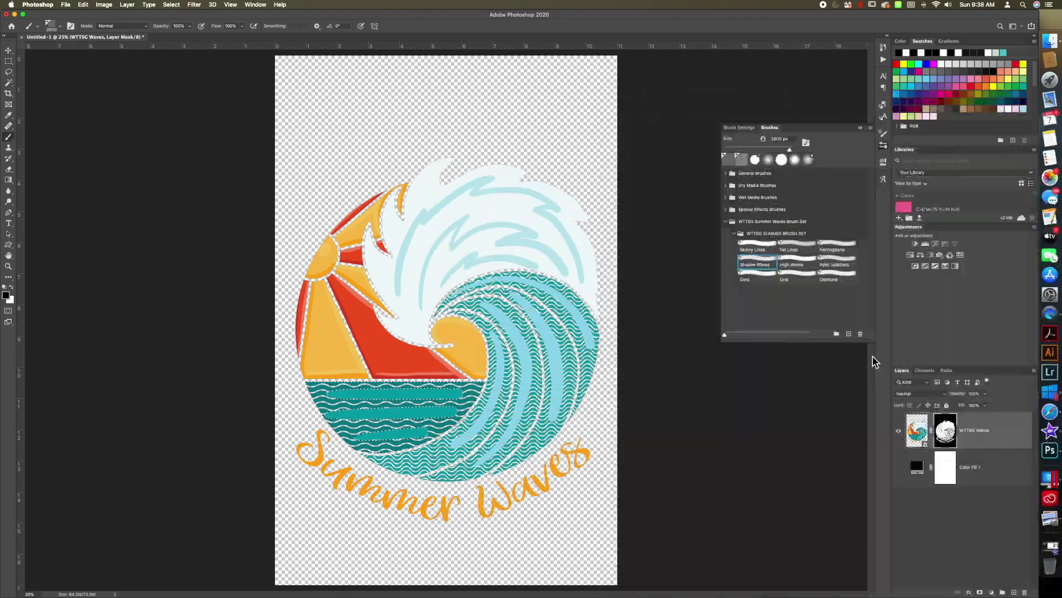
pyautogui.click(740, 128)
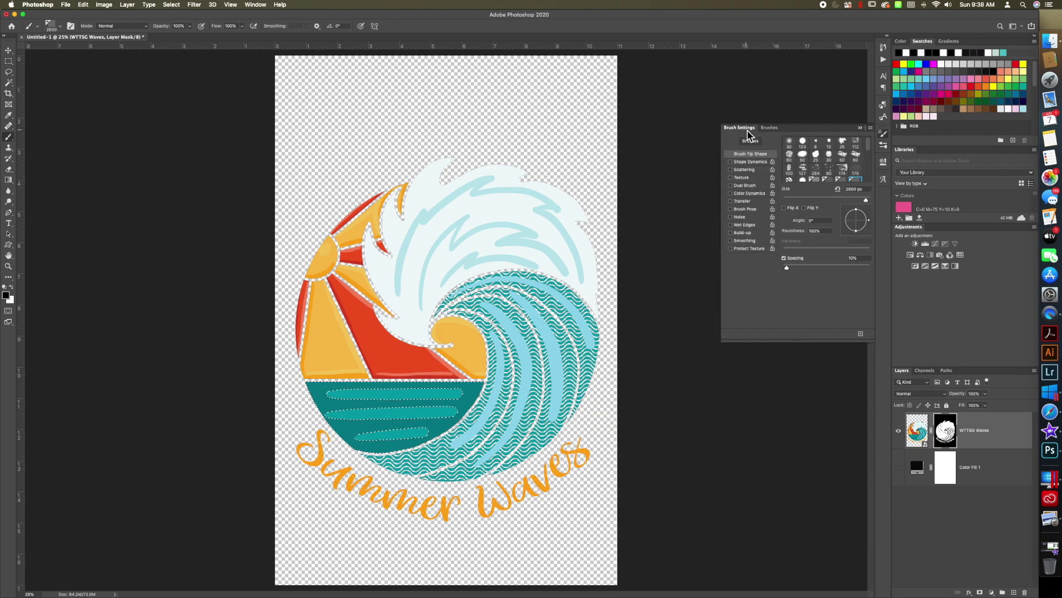
pyautogui.moveTo(869, 220); pyautogui.dragTo(870, 237)
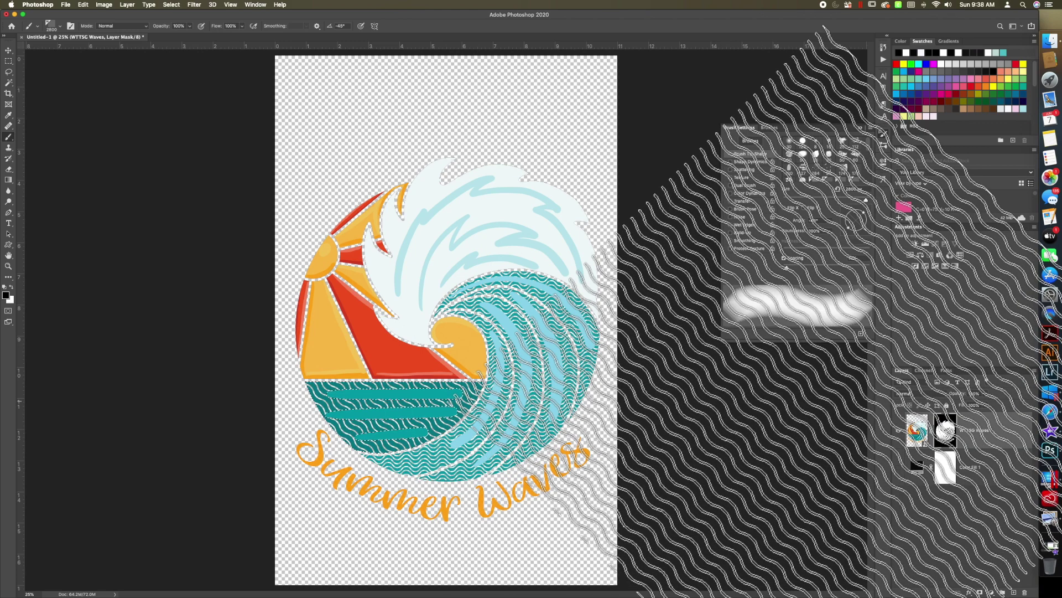
# Step: Select the white wave foam, stamp it with the Paint Splatters brush at 2600 px, and show the black Color Fill 1 layer
pyautogui.press('w')
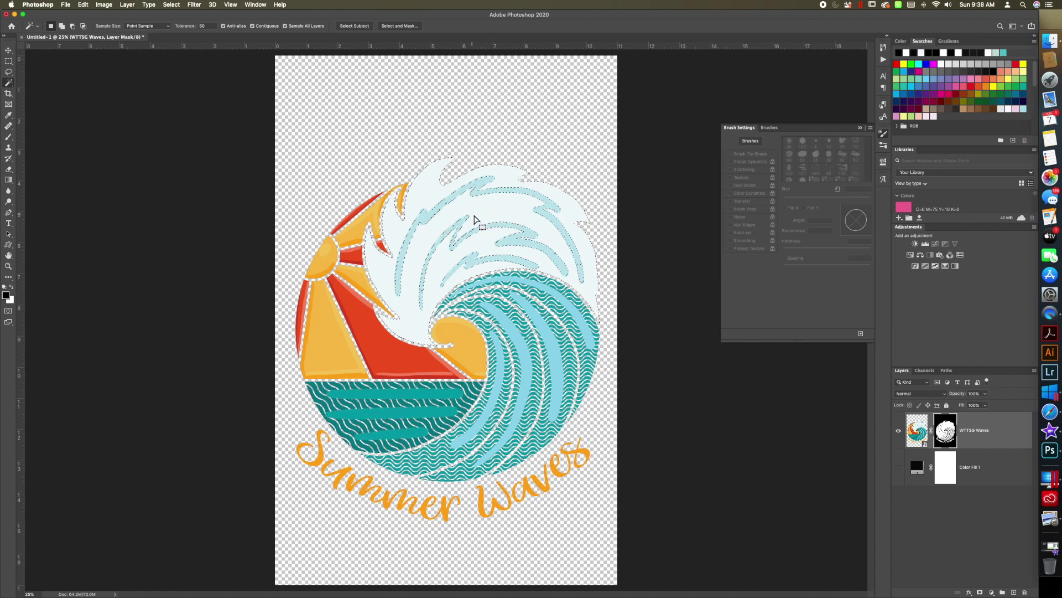
pyautogui.click(769, 128)
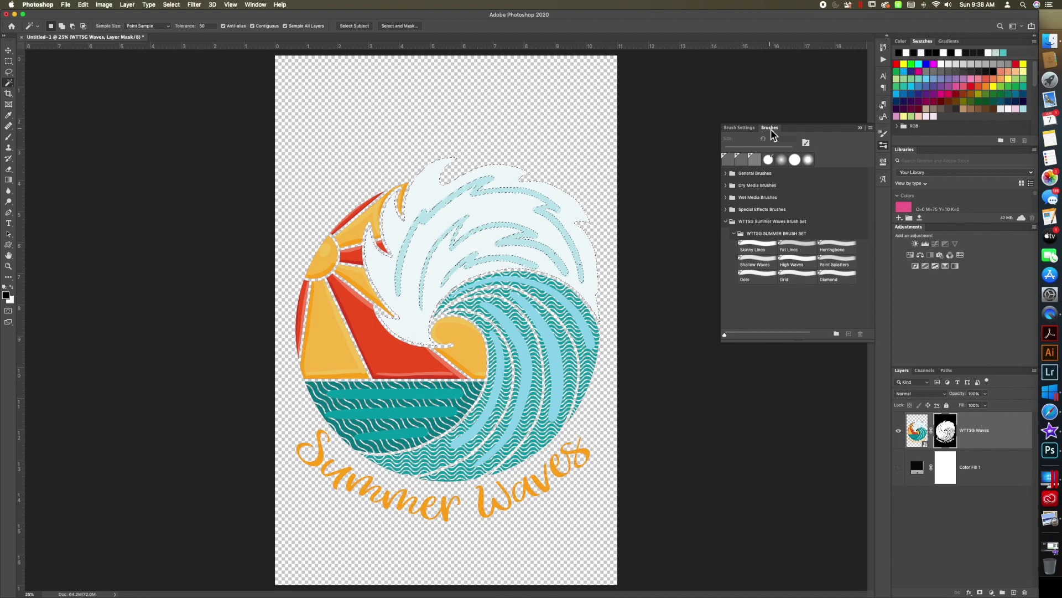
pyautogui.click(842, 263)
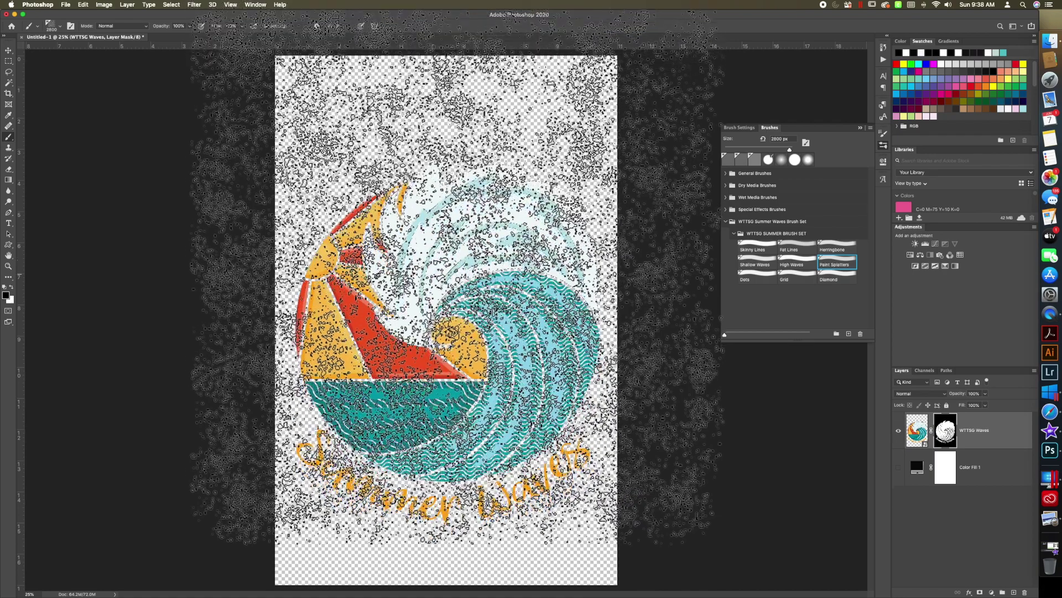
pyautogui.click(453, 285)
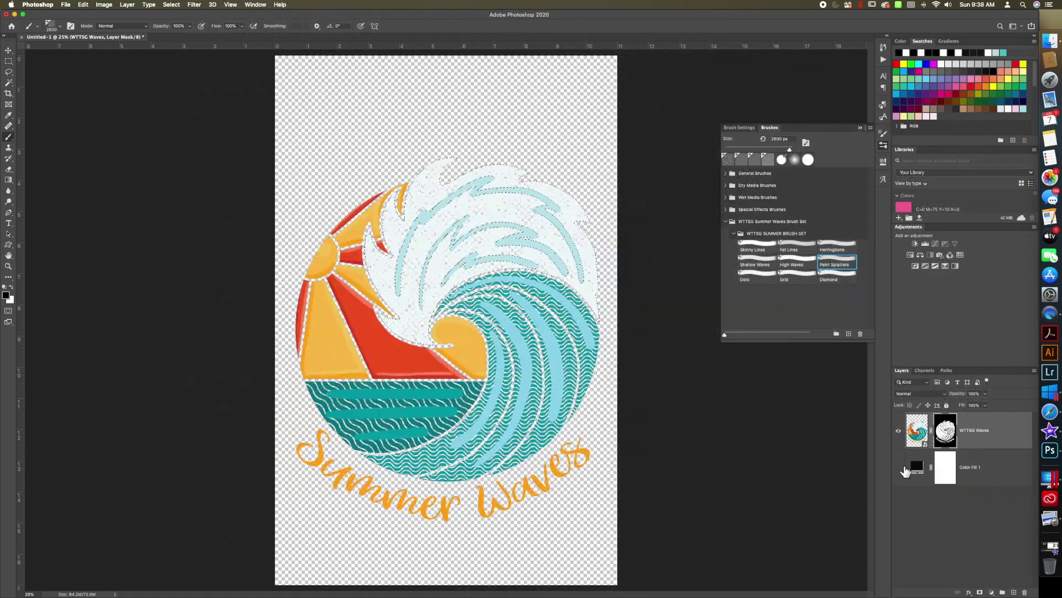
pyautogui.click(898, 467)
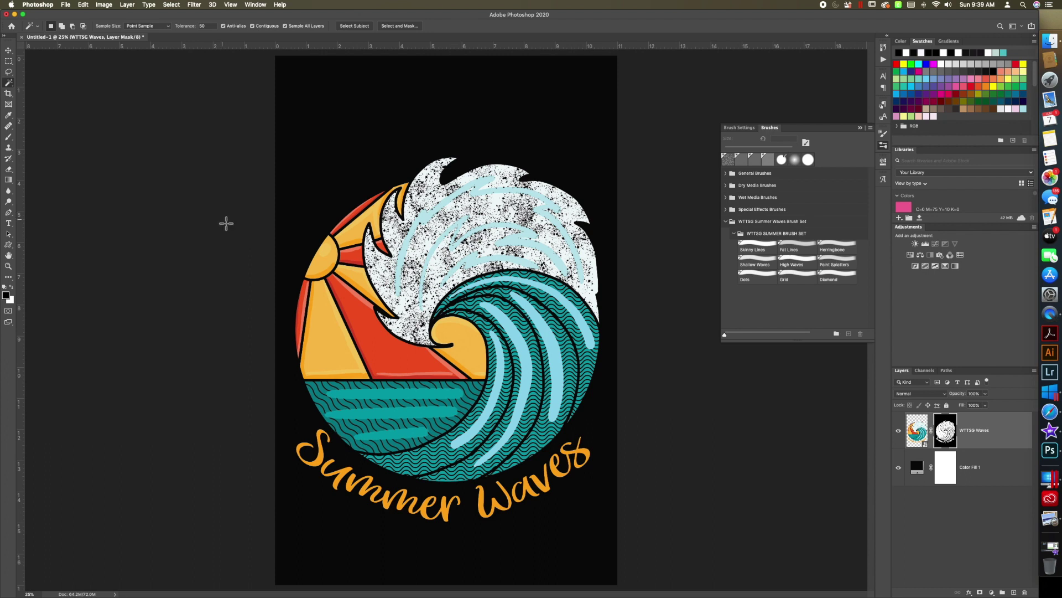
# Step: Select all yellow-orange areas with Contiguous turned off and stamp them with the Dots brush at 2600 px
pyautogui.click(325, 262)
pyautogui.click(320, 268)
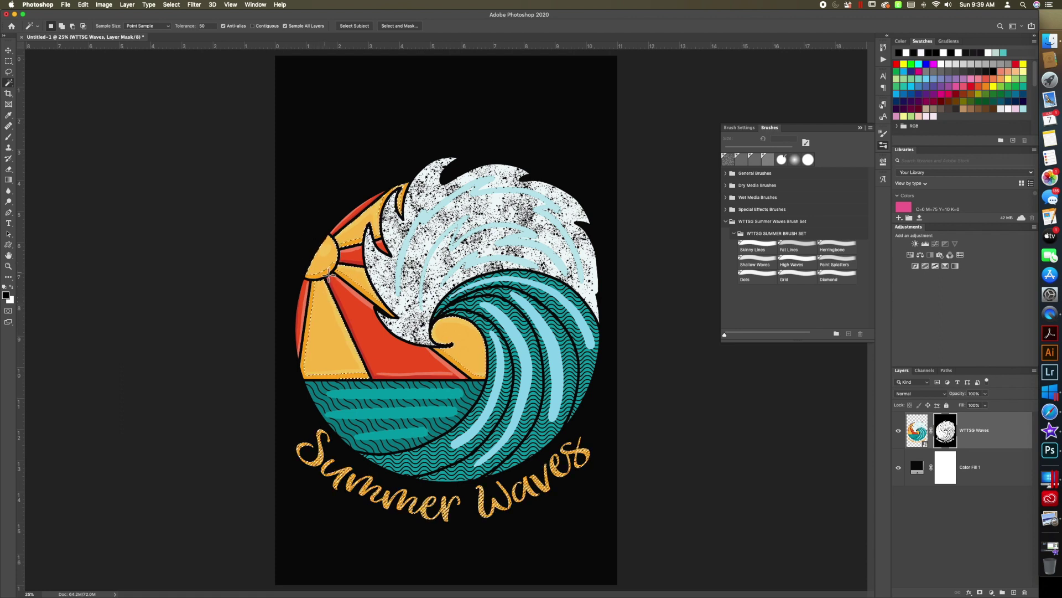
pyautogui.press('shift')
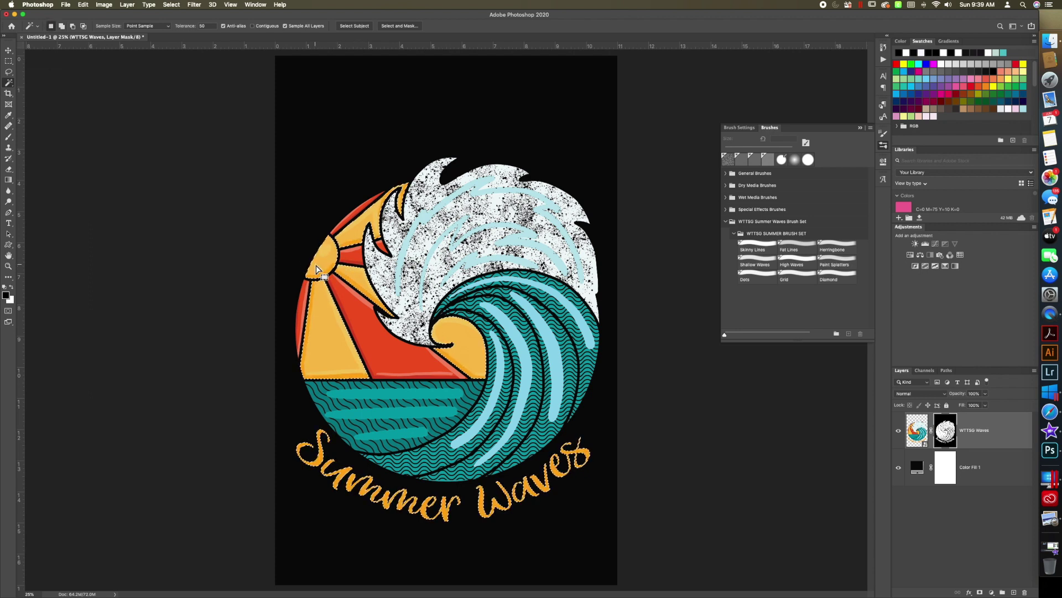
pyautogui.click(758, 278)
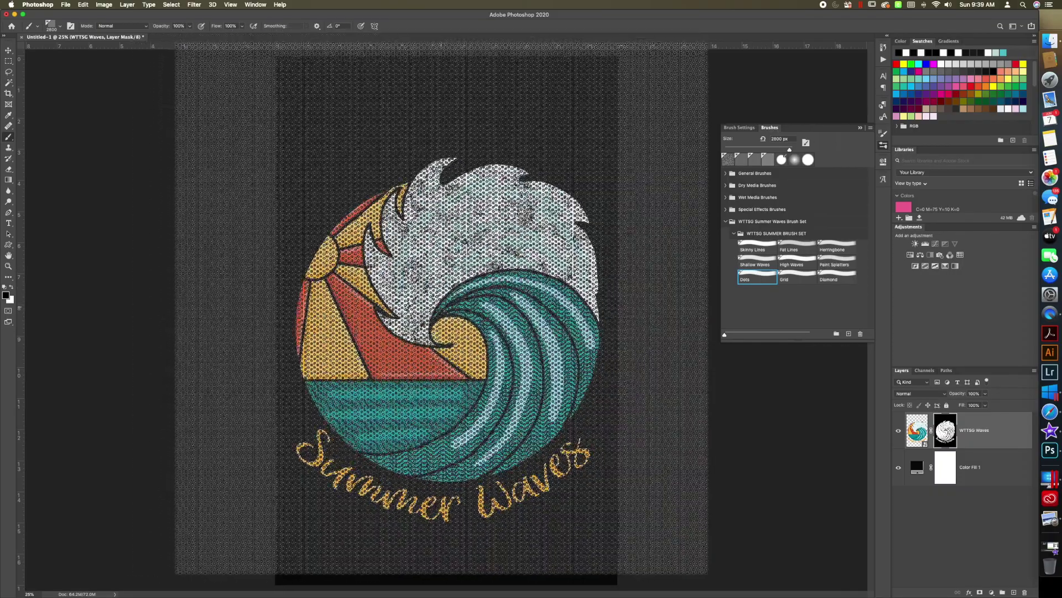
pyautogui.click(447, 314)
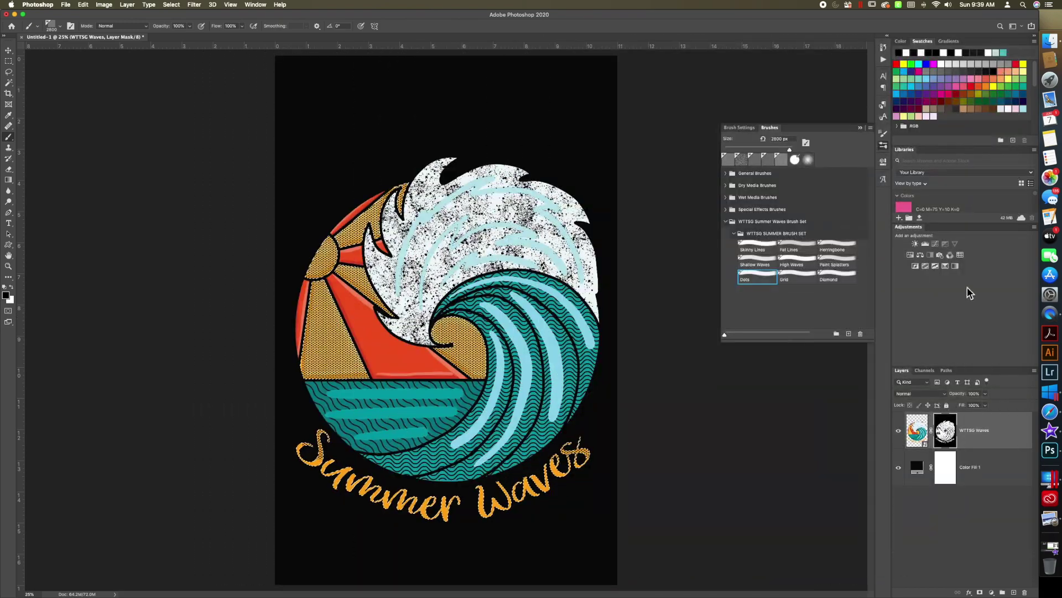
# Step: Select all red sky areas, stamp them with the Diamond brush at 5000 px, and deselect
pyautogui.press('w')
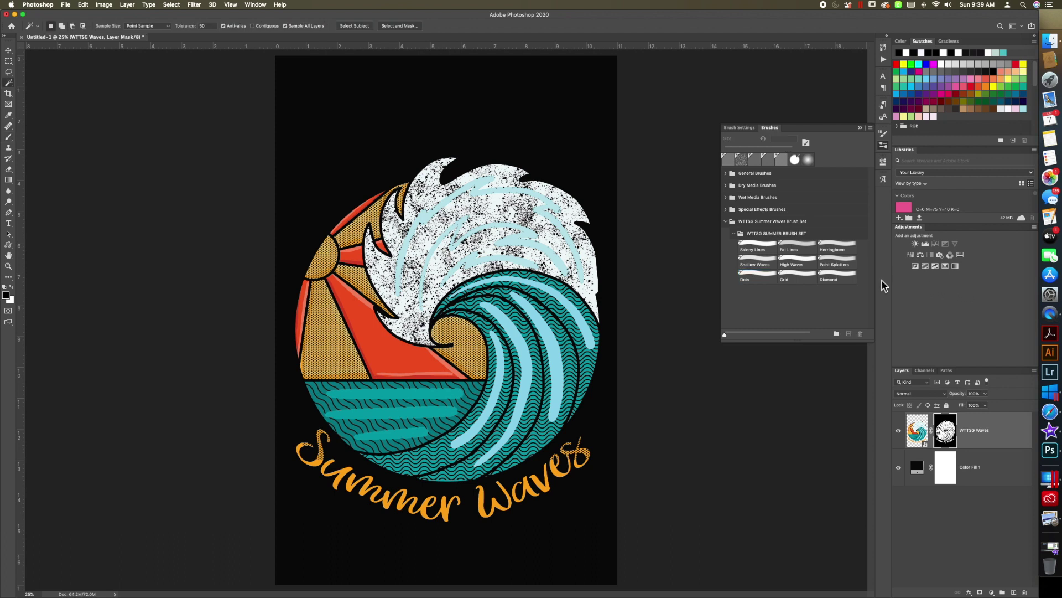
pyautogui.click(356, 314)
pyautogui.click(752, 250)
pyautogui.click(838, 278)
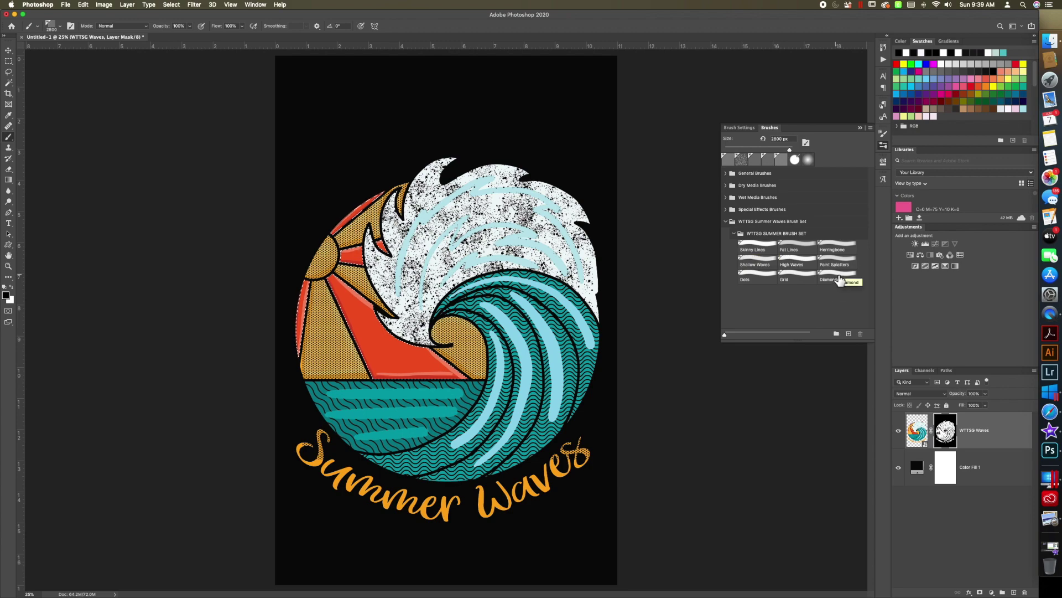
pyautogui.moveTo(790, 149); pyautogui.dragTo(801, 155)
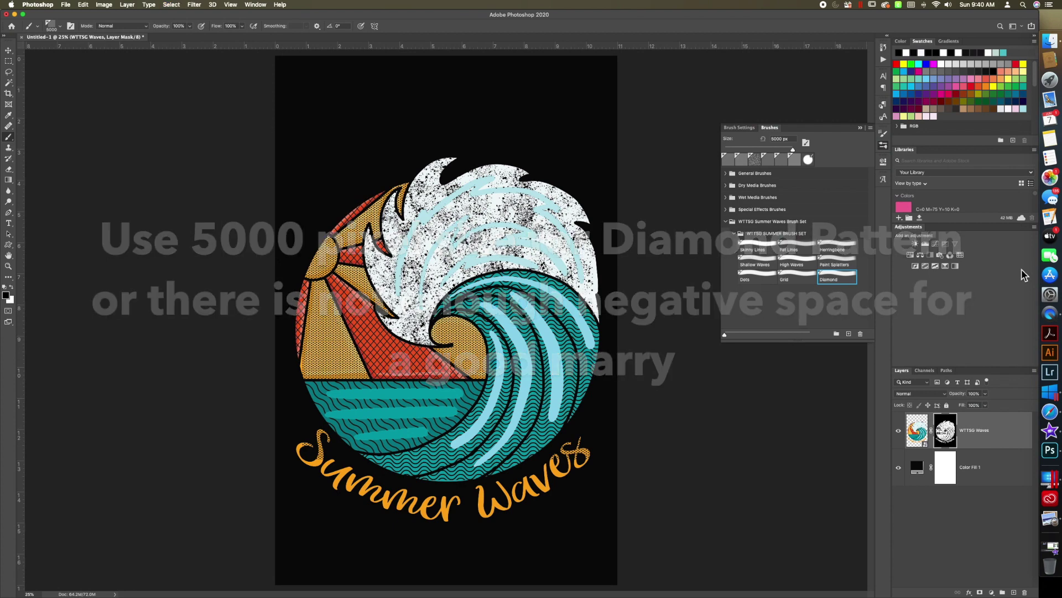
pyautogui.press('w')
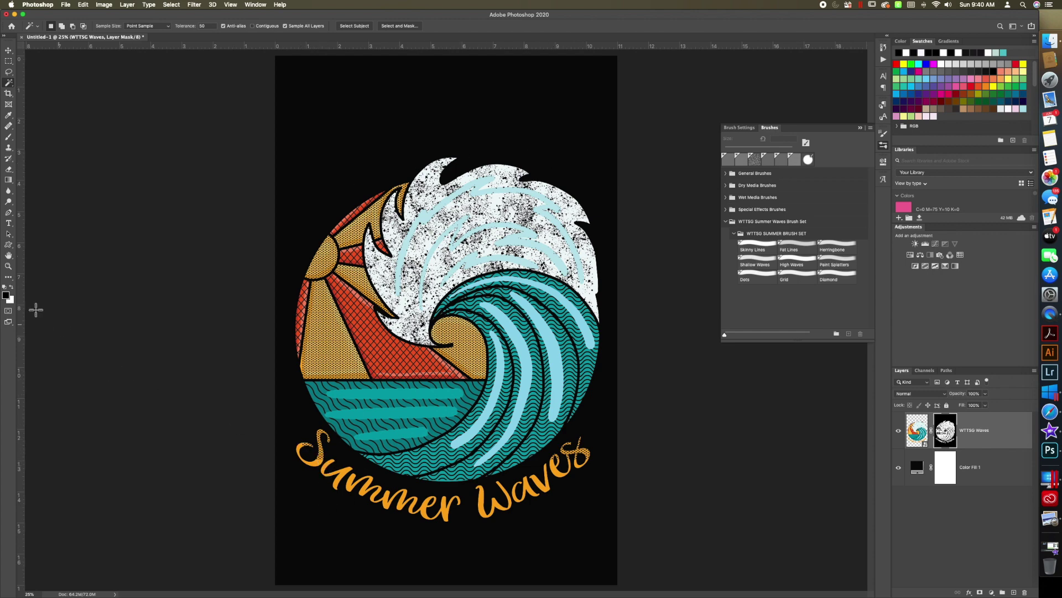
# Step: Set up a hard round brush of 52 px with white as the foreground color for retouching the Summer Waves lettering
pyautogui.click(8, 268)
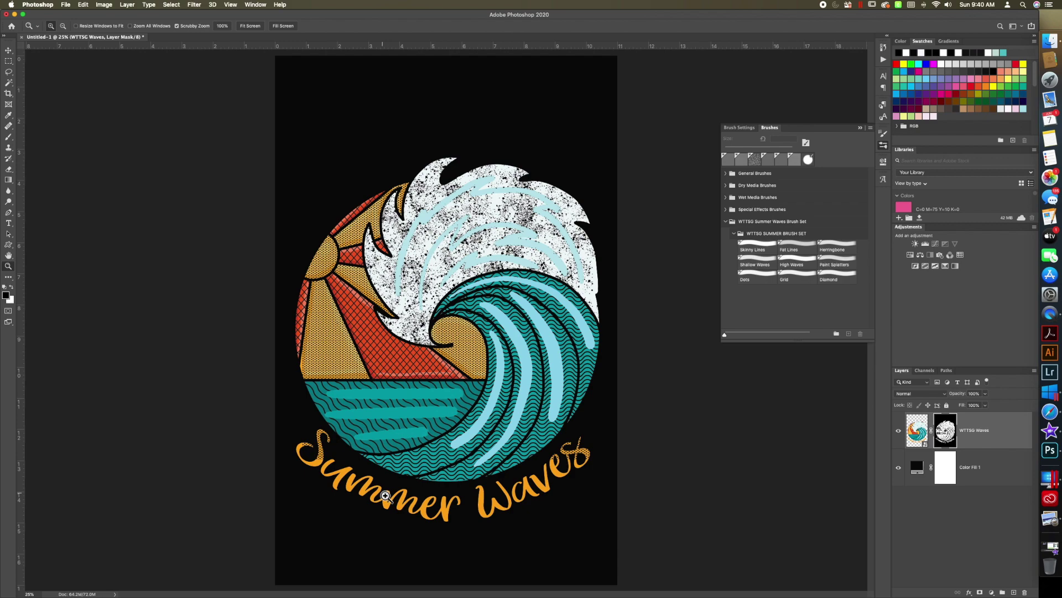
pyautogui.click(332, 477)
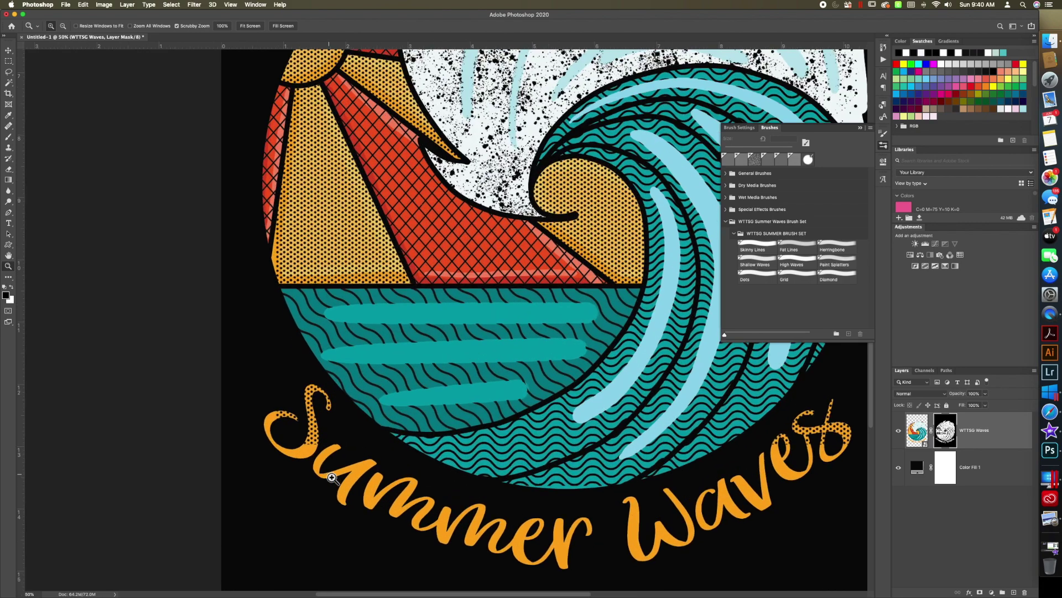
pyautogui.hscroll(5, 333, 477)
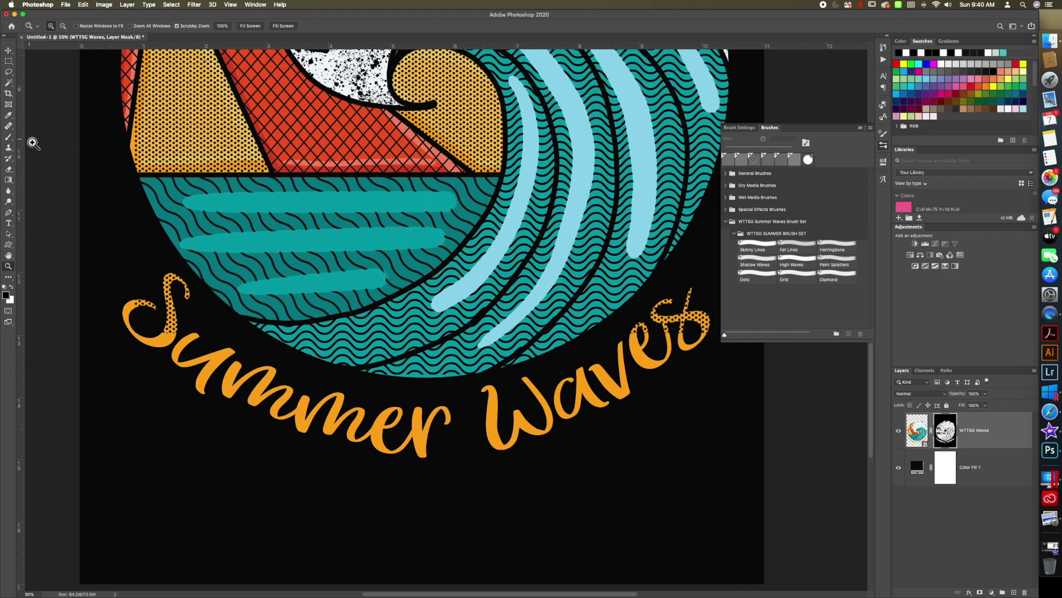
pyautogui.click(8, 140)
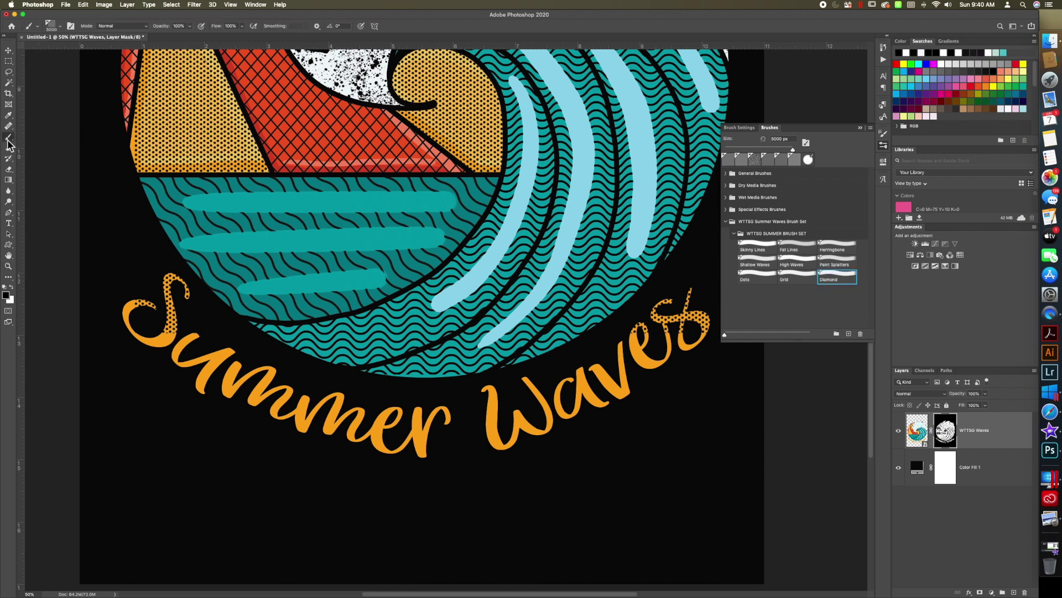
pyautogui.click(60, 28)
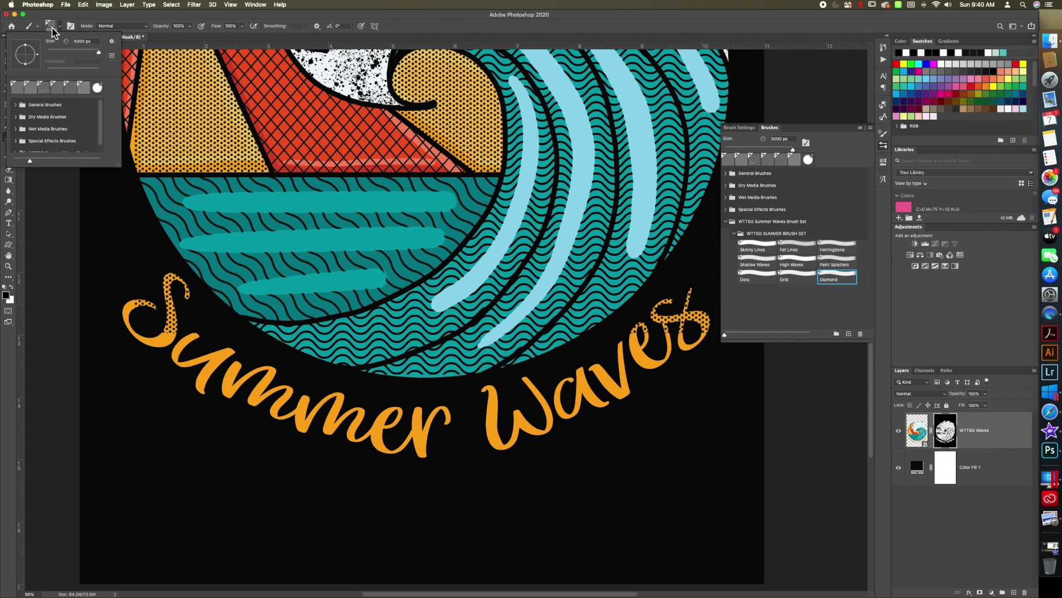
pyautogui.click(98, 88)
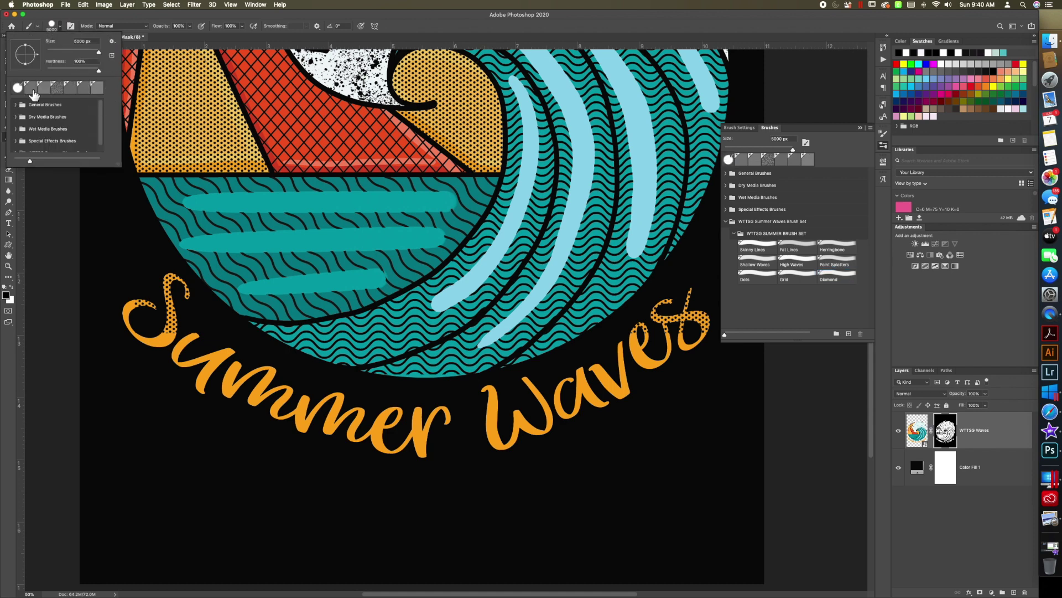
pyautogui.click(61, 51)
pyautogui.click(12, 286)
# Step: Paint white on the mask over the dotted first and last letters of Summer Waves, and fit the design on screen
pyautogui.moveTo(192, 306)
pyautogui.mouseDown()
pyautogui.moveTo(176, 282)
pyautogui.moveTo(159, 285)
pyautogui.moveTo(182, 320)
pyautogui.moveTo(177, 332)
pyautogui.moveTo(149, 304)
pyautogui.moveTo(123, 324)
pyautogui.moveTo(142, 331)
pyautogui.mouseUp()
pyautogui.moveTo(696, 292)
pyautogui.mouseDown()
pyautogui.moveTo(685, 337)
pyautogui.moveTo(706, 347)
pyautogui.moveTo(711, 325)
pyautogui.moveTo(685, 319)
pyautogui.moveTo(708, 335)
pyautogui.moveTo(712, 319)
pyautogui.moveTo(682, 304)
pyautogui.moveTo(637, 333)
pyautogui.moveTo(675, 316)
pyautogui.moveTo(672, 333)
pyautogui.moveTo(663, 319)
pyautogui.moveTo(646, 332)
pyautogui.moveTo(664, 343)
pyautogui.mouseUp()
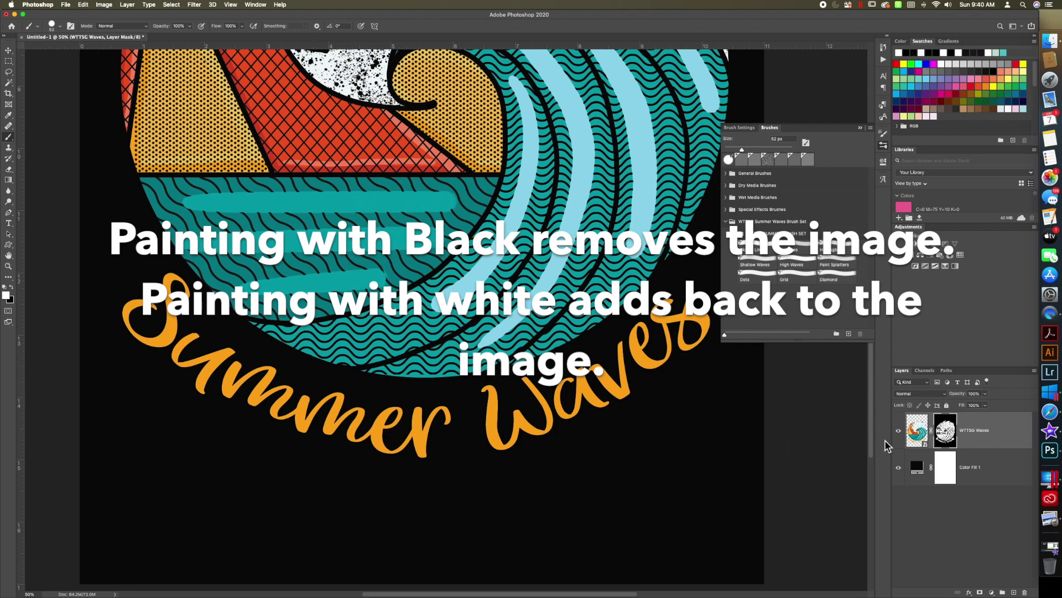
pyautogui.click(231, 5)
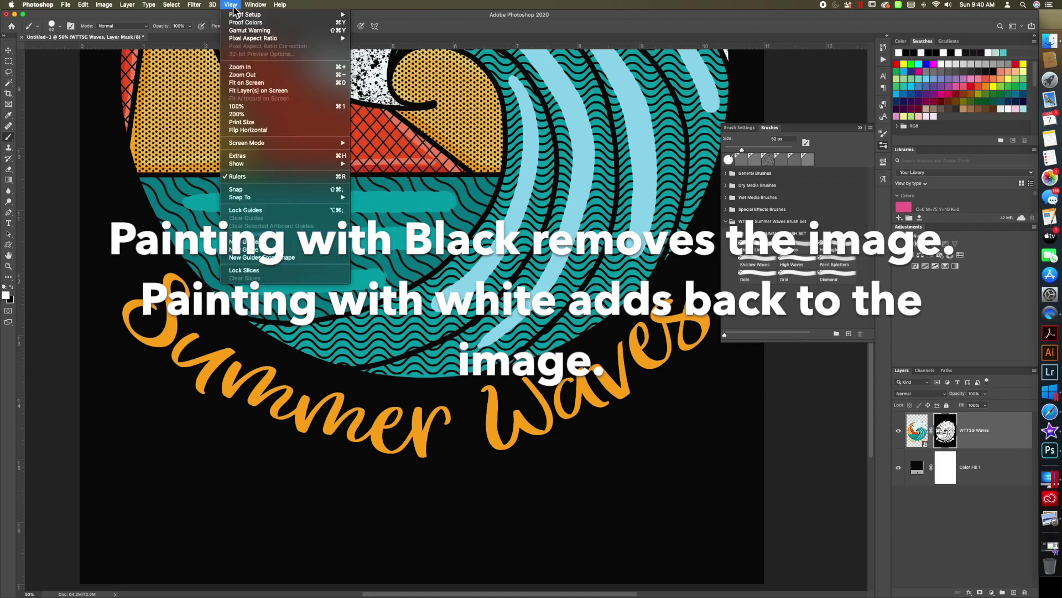
pyautogui.click(271, 83)
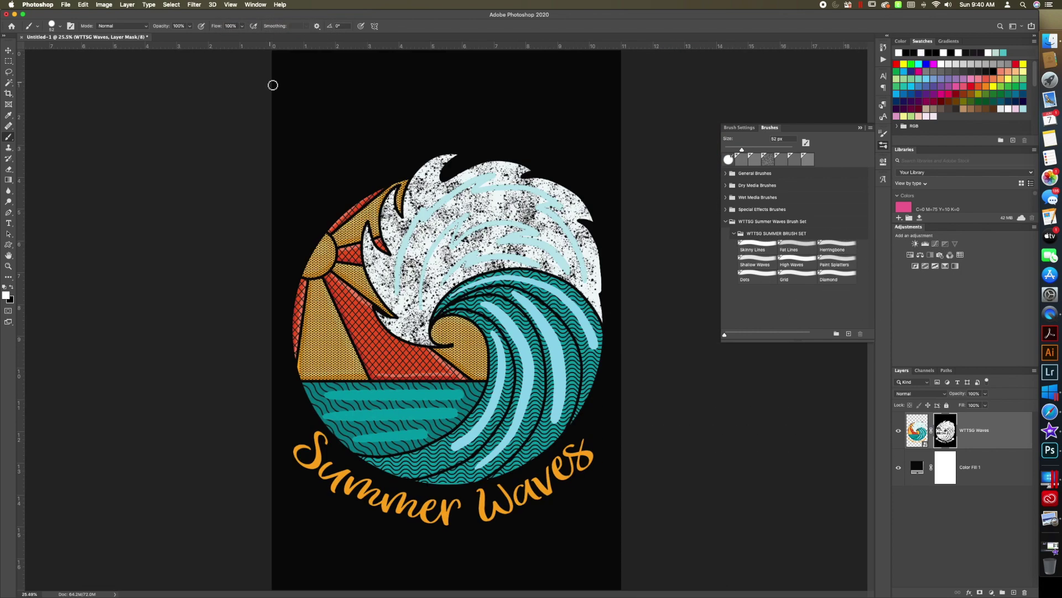
# Step: Hide the black Color Fill layer and export the artwork with transparency as WTTSG Waves.png in the Windows File folder
pyautogui.click(898, 469)
pyautogui.click(899, 468)
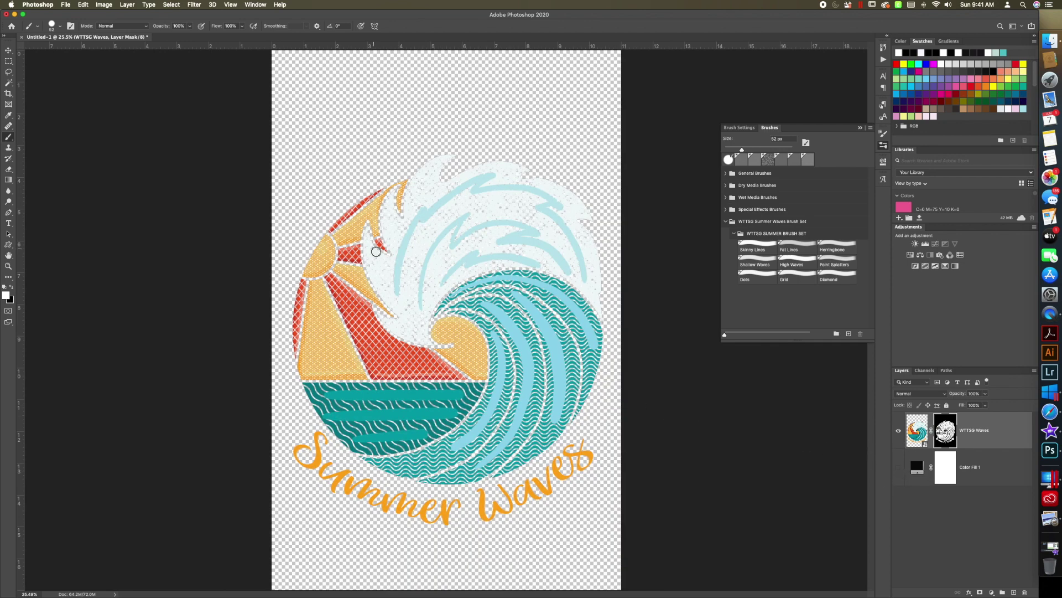
pyautogui.click(66, 7)
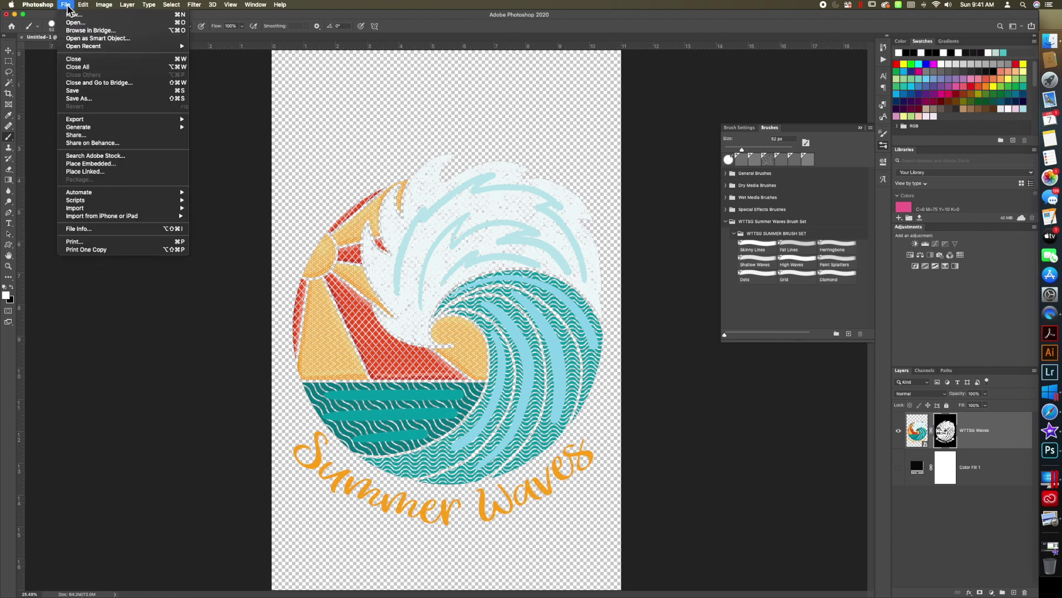
pyautogui.moveTo(103, 120)
pyautogui.click(215, 127)
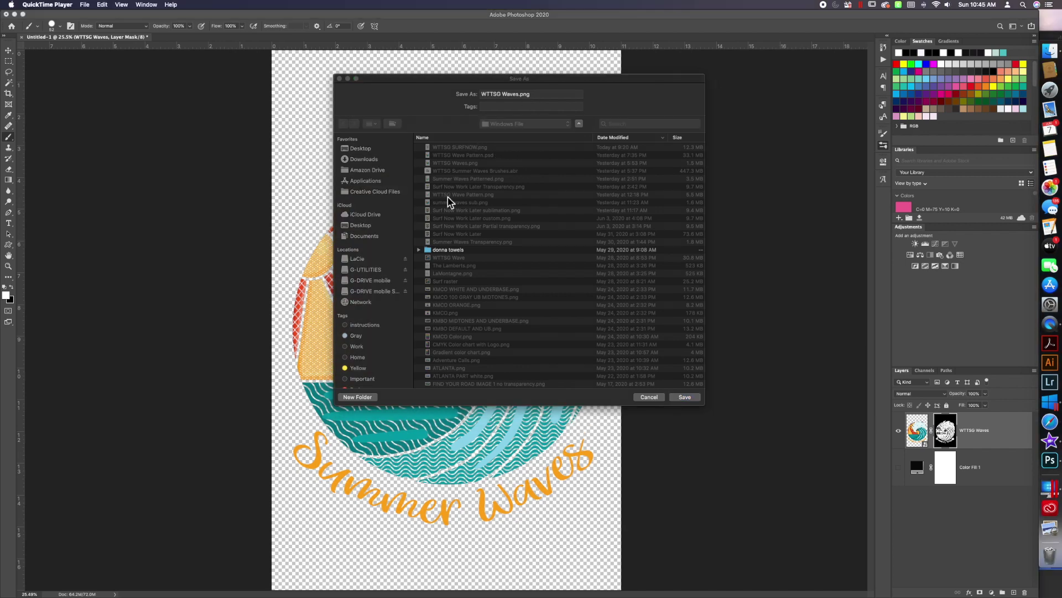
pyautogui.click(467, 169)
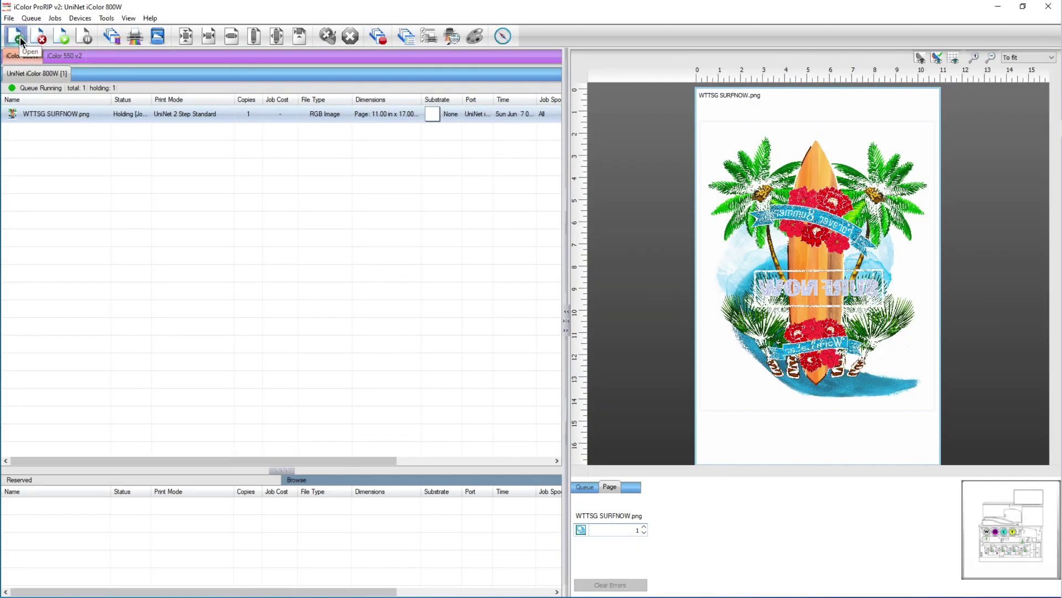
# Step: In iColor ProRIP, open Summer Waves Patterned (2).png from Downloads into the iColor 800W queue and fit it to the page
pyautogui.click(19, 37)
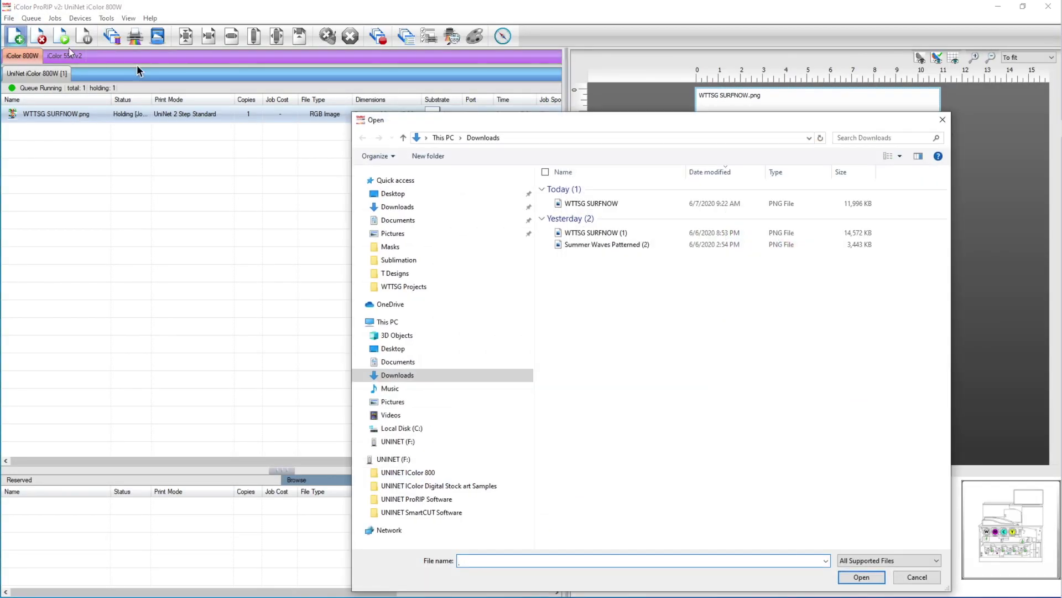
pyautogui.click(618, 246)
pyautogui.click(862, 576)
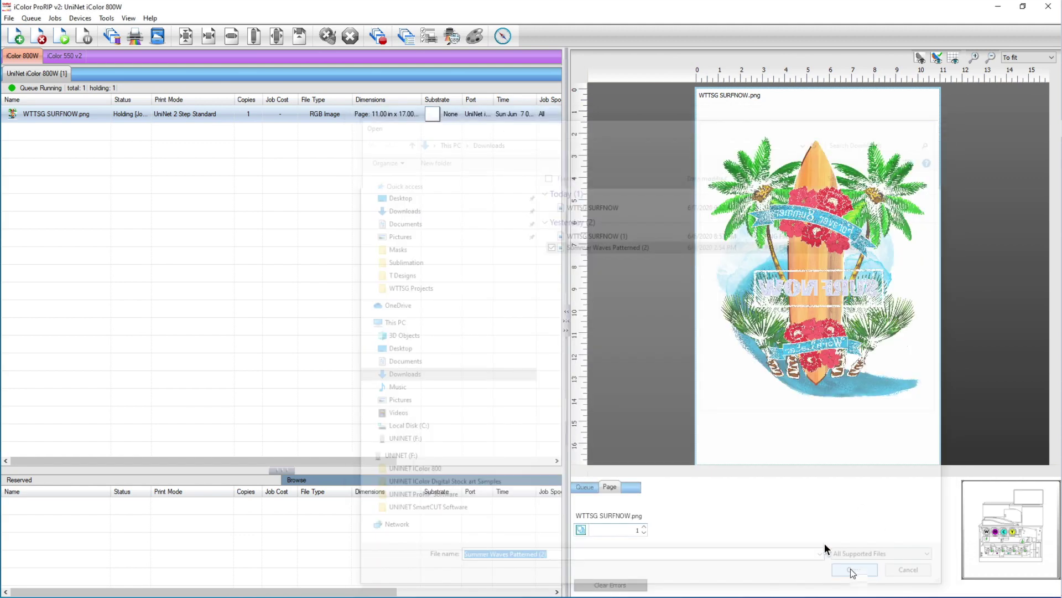
pyautogui.click(266, 131)
pyautogui.click(276, 37)
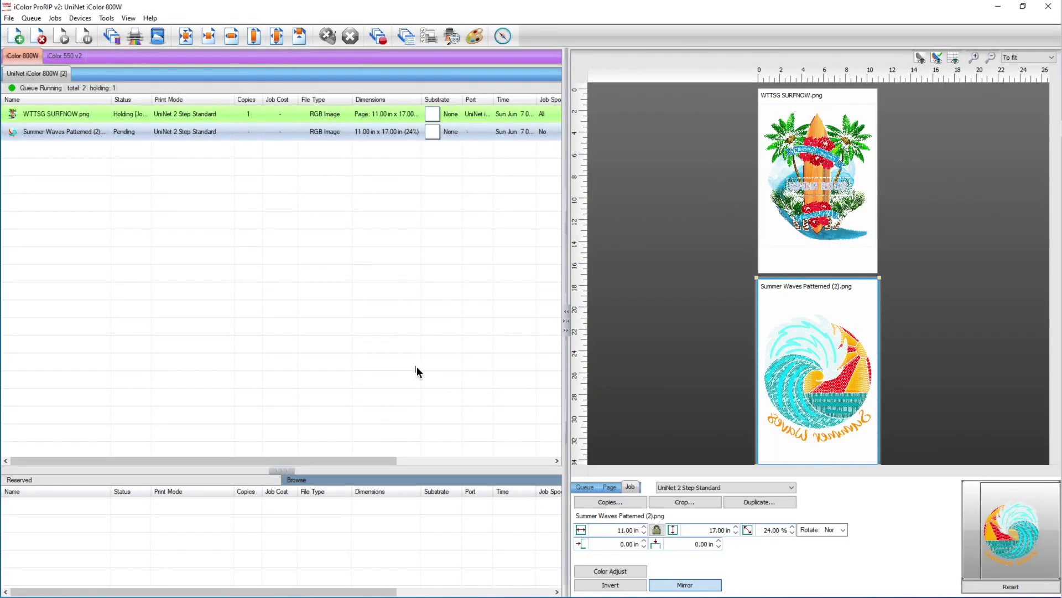
# Step: Disable ink removal in the Summer Waves job's color adjustments and RIP the job without printing it
pyautogui.click(623, 574)
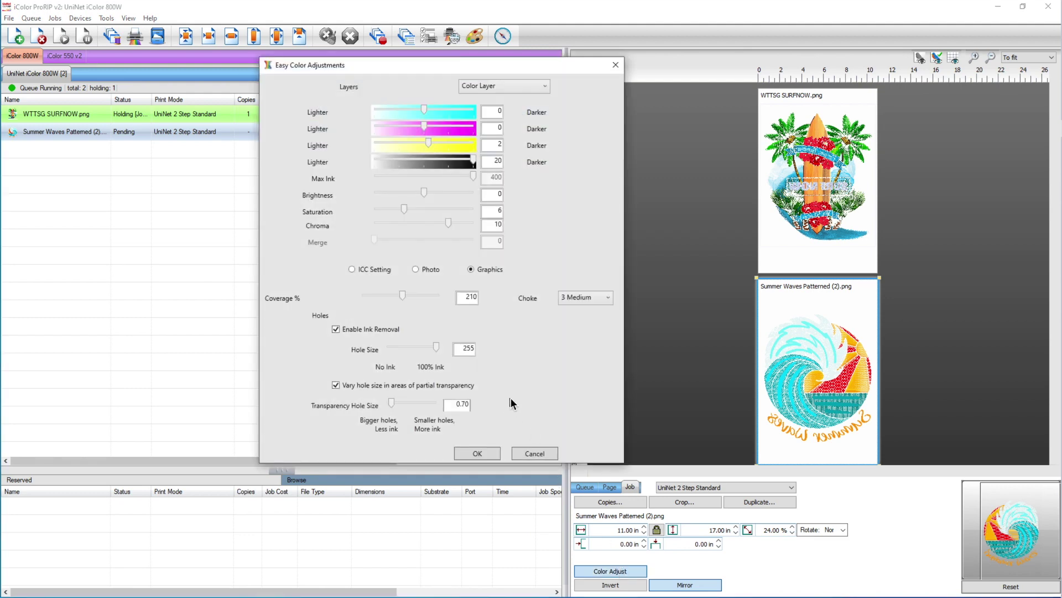
pyautogui.click(336, 329)
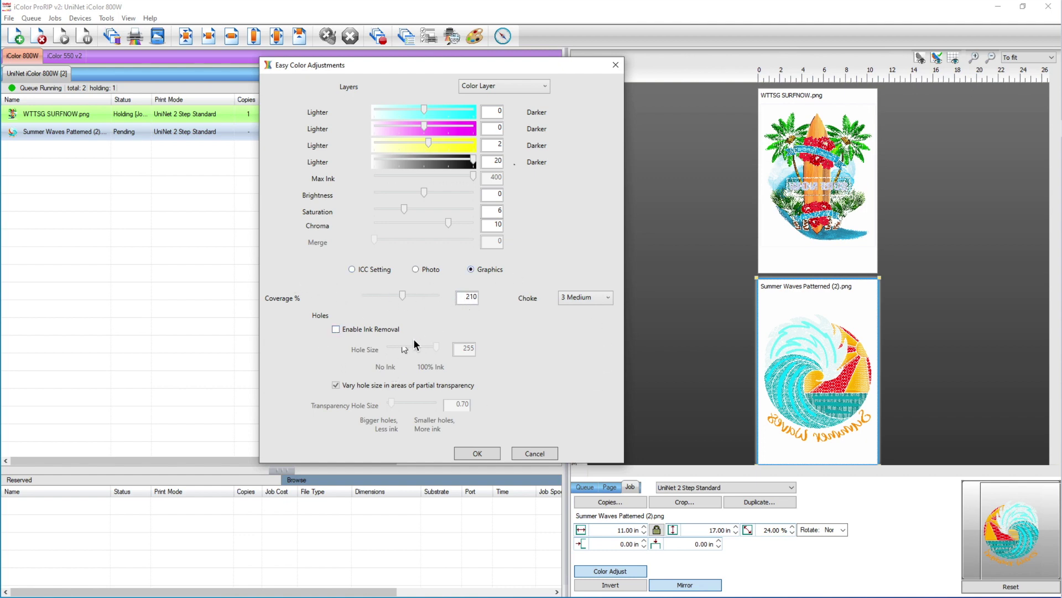
pyautogui.click(476, 453)
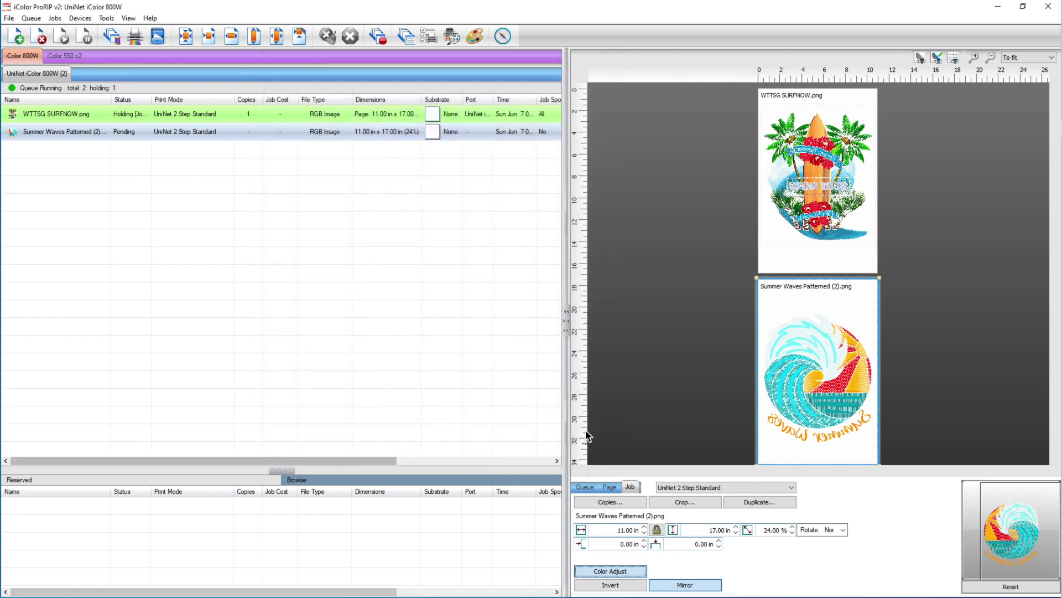
pyautogui.rightClick(178, 131)
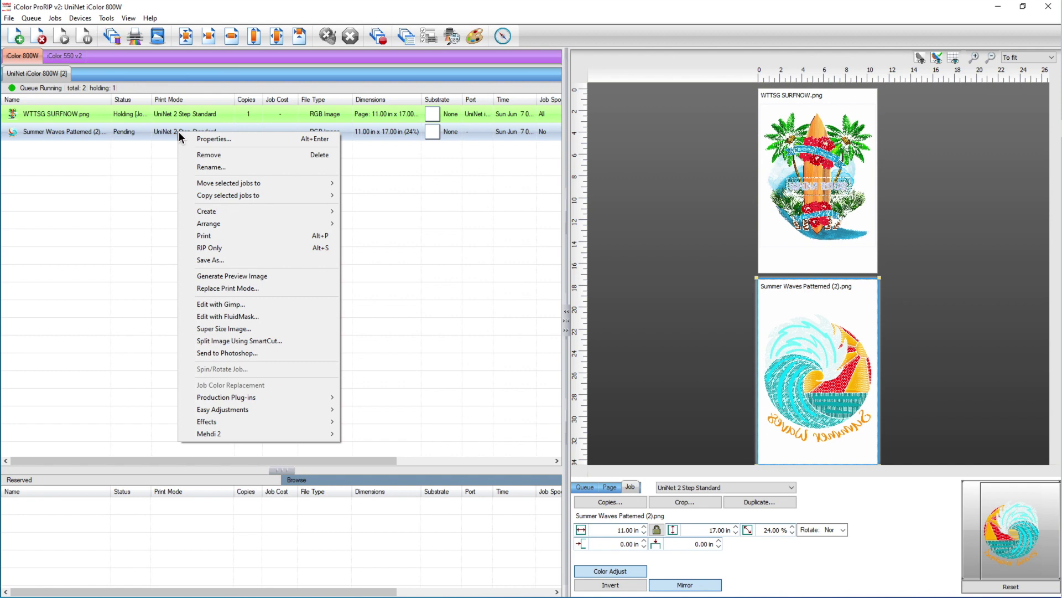
pyautogui.click(237, 249)
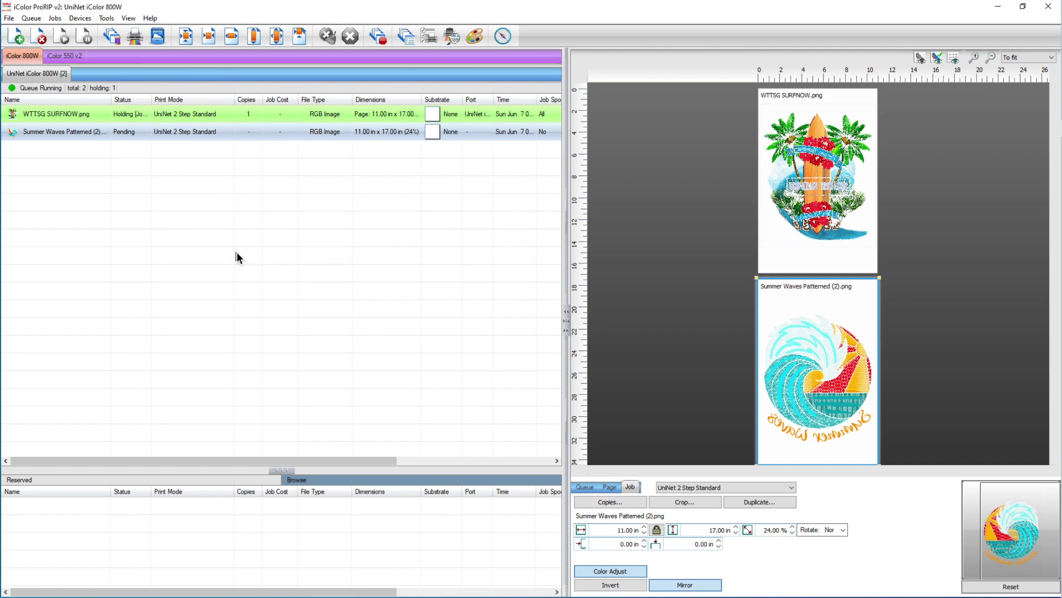
# Step: Examine the raw data of the ripped Summer Waves job from the wave crest to the lettering, and close the viewer
pyautogui.rightClick(195, 133)
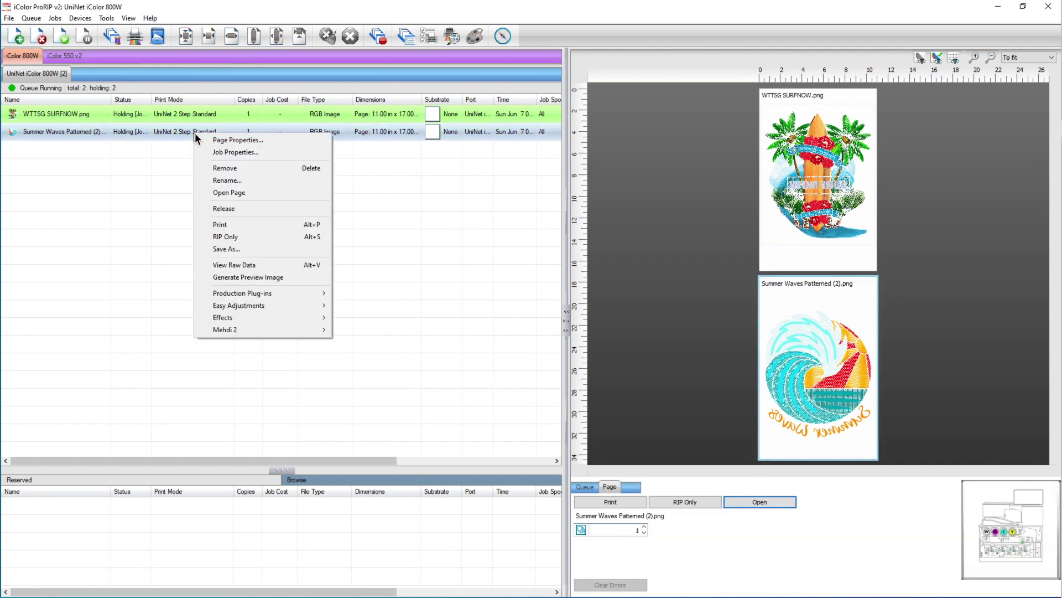
pyautogui.click(254, 265)
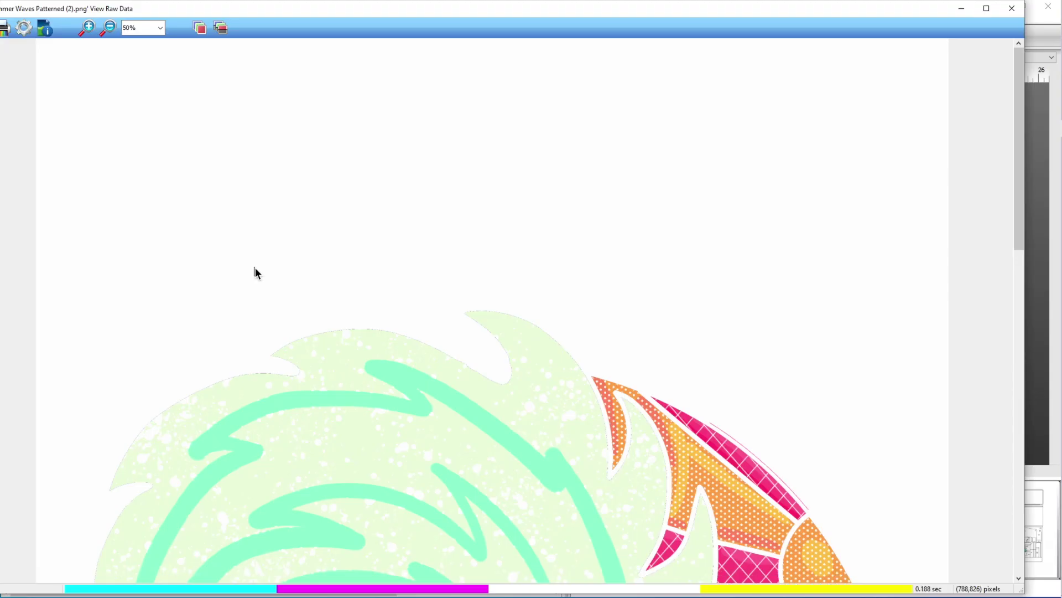
pyautogui.scroll(-5, 404, 338)
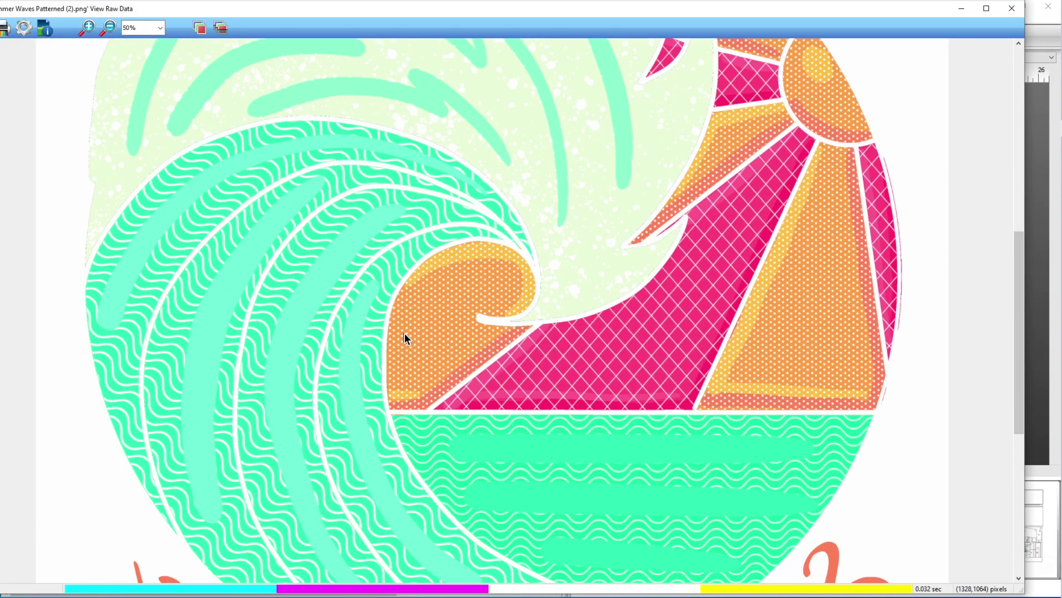
pyautogui.scroll(-2, 404, 337)
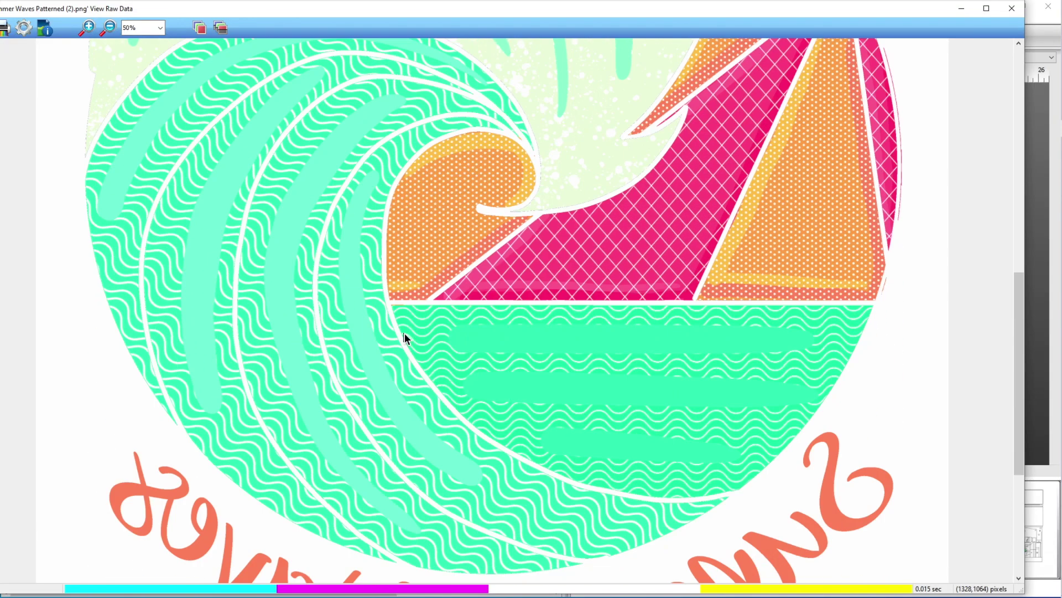
pyautogui.scroll(-5, 545, 319)
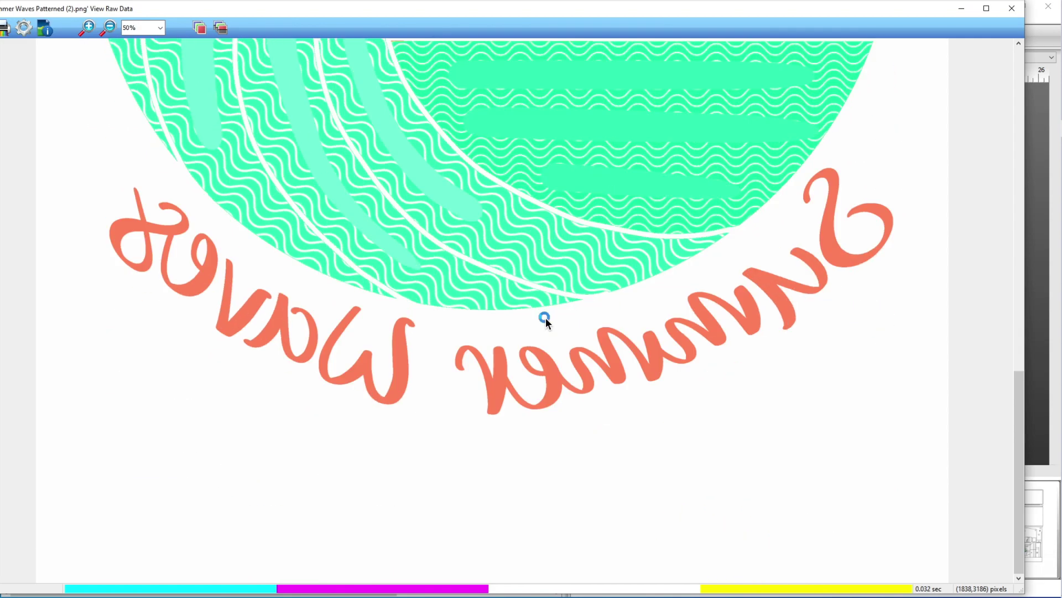
pyautogui.scroll(15, 546, 317)
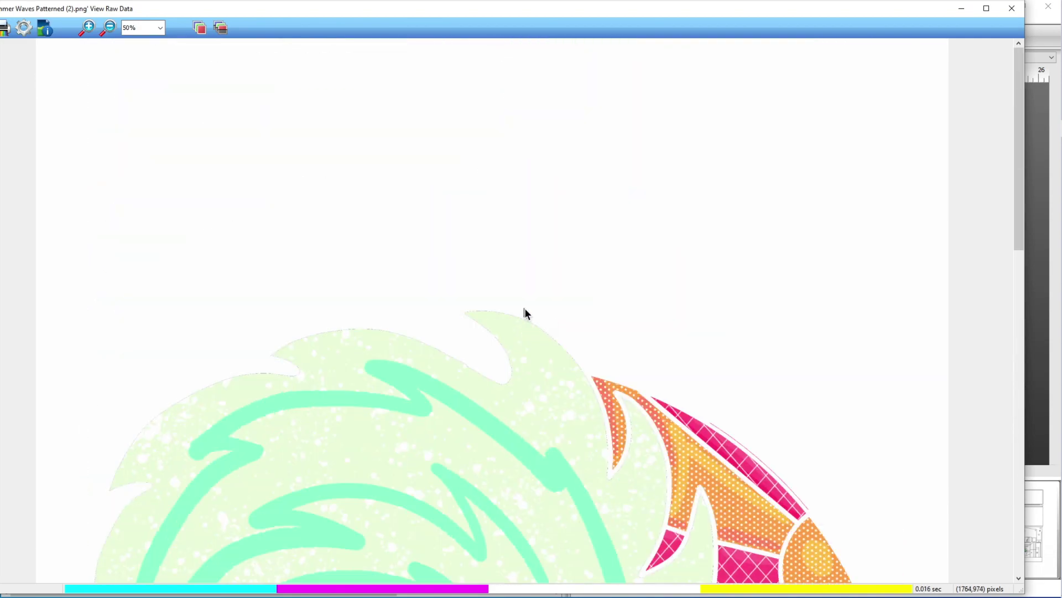
pyautogui.scroll(-9, 524, 313)
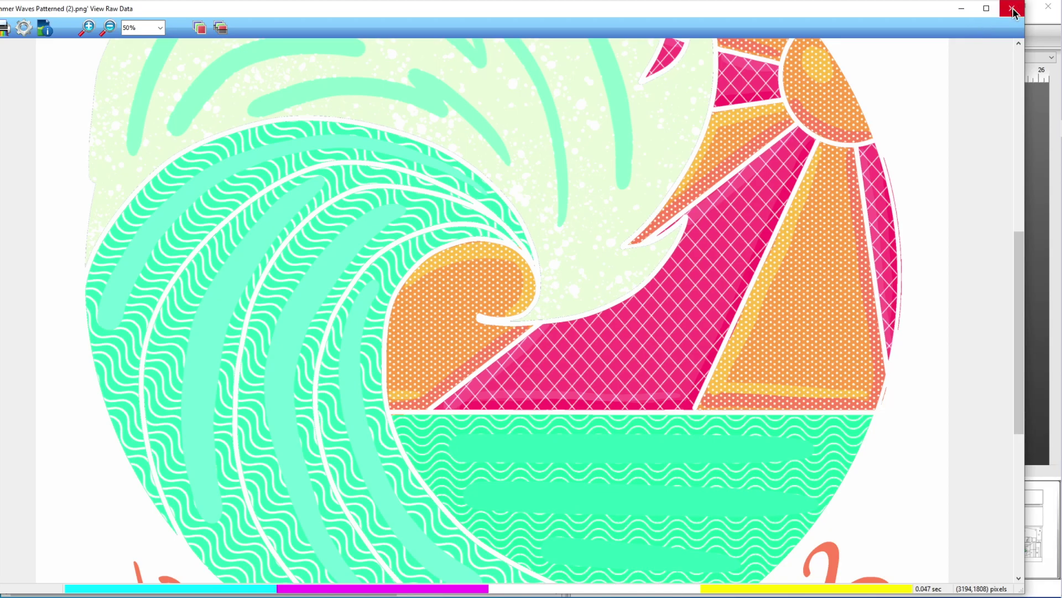
pyautogui.click(1013, 9)
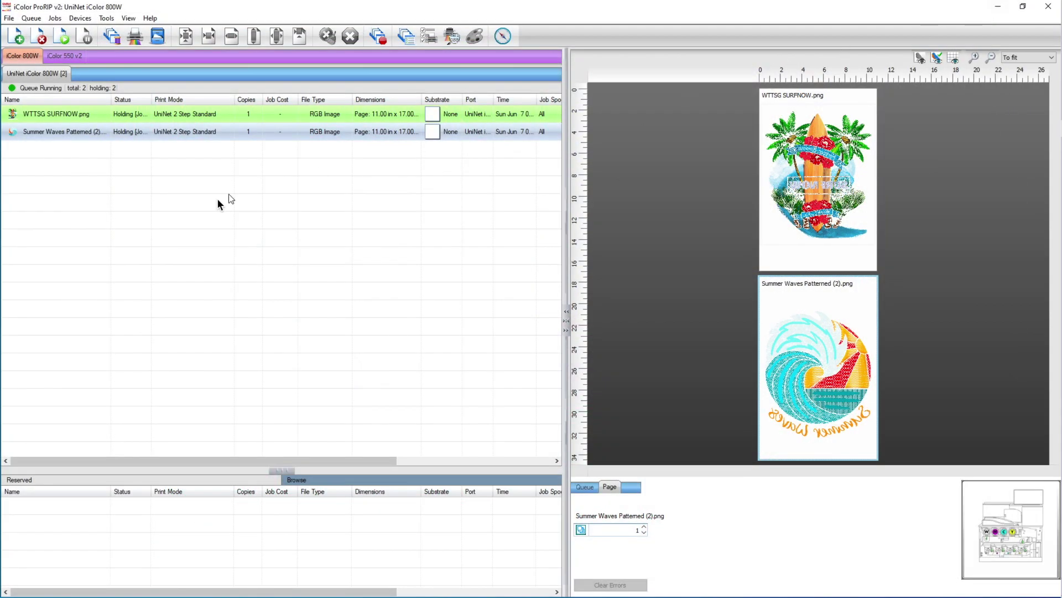
# Step: Release the Summer Waves job and reopen the pages of both the Summer Waves and WTTSG SURFNOW jobs for editing
pyautogui.rightClick(175, 135)
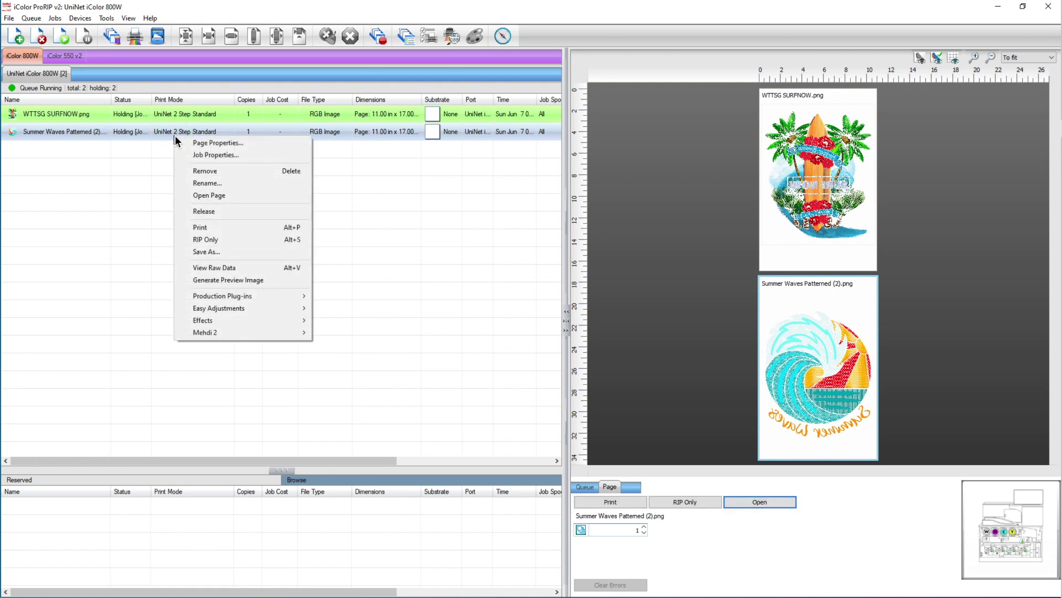
pyautogui.click(204, 211)
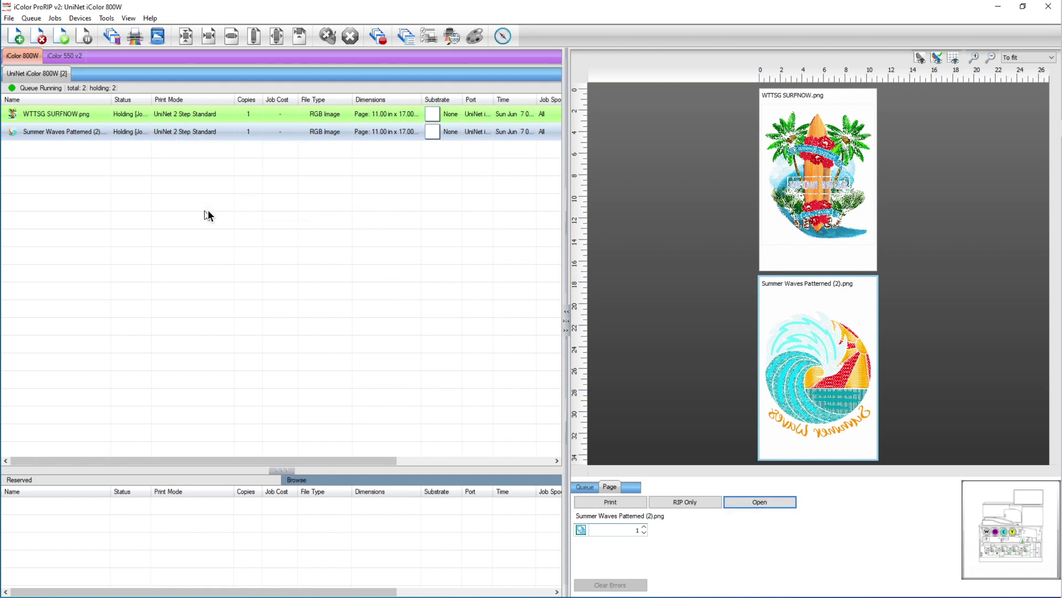
pyautogui.rightClick(204, 135)
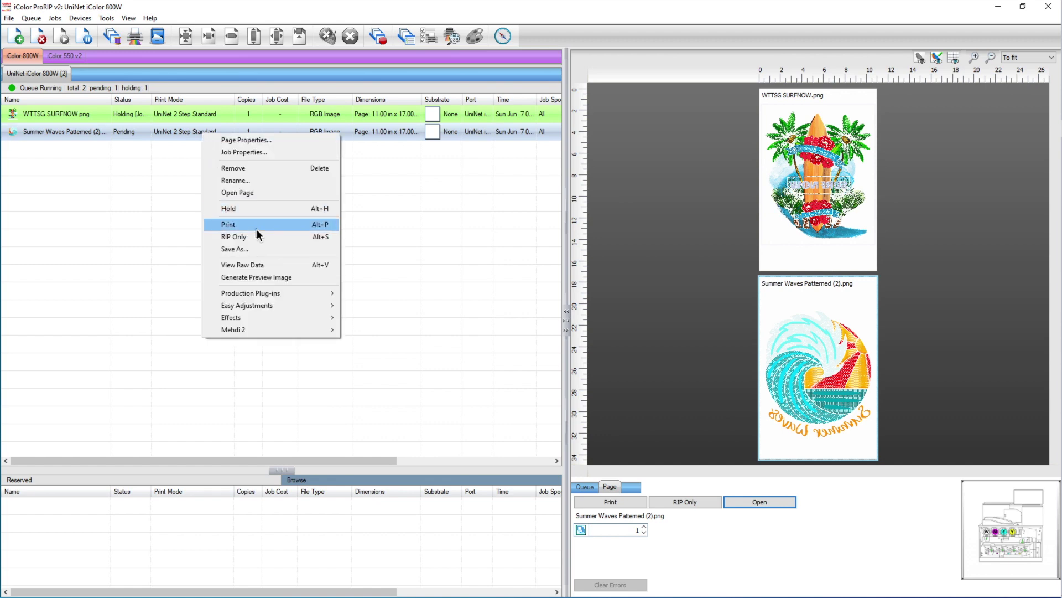
pyautogui.click(260, 193)
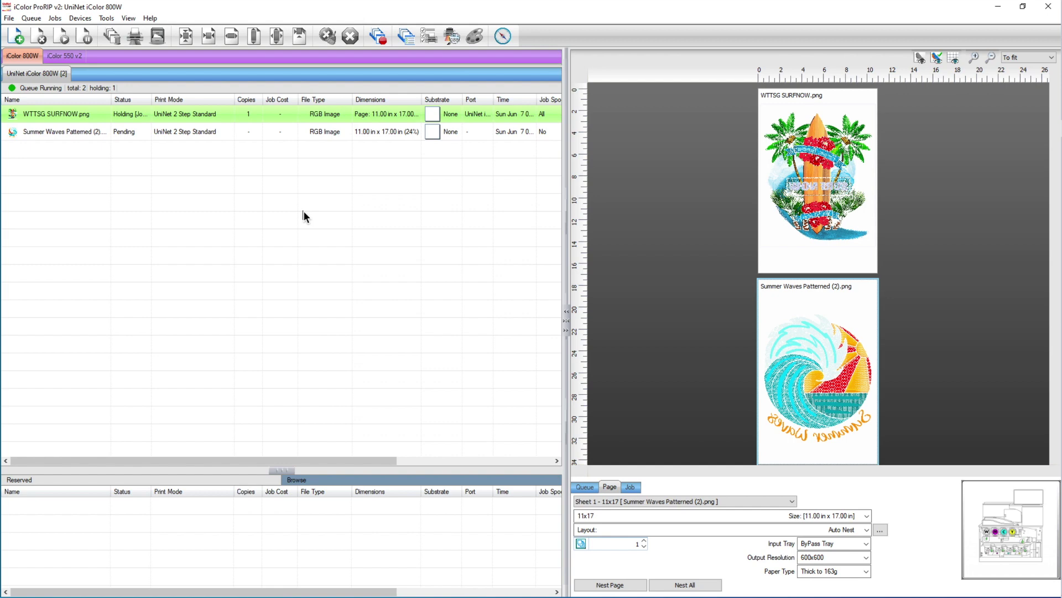
pyautogui.click(158, 117)
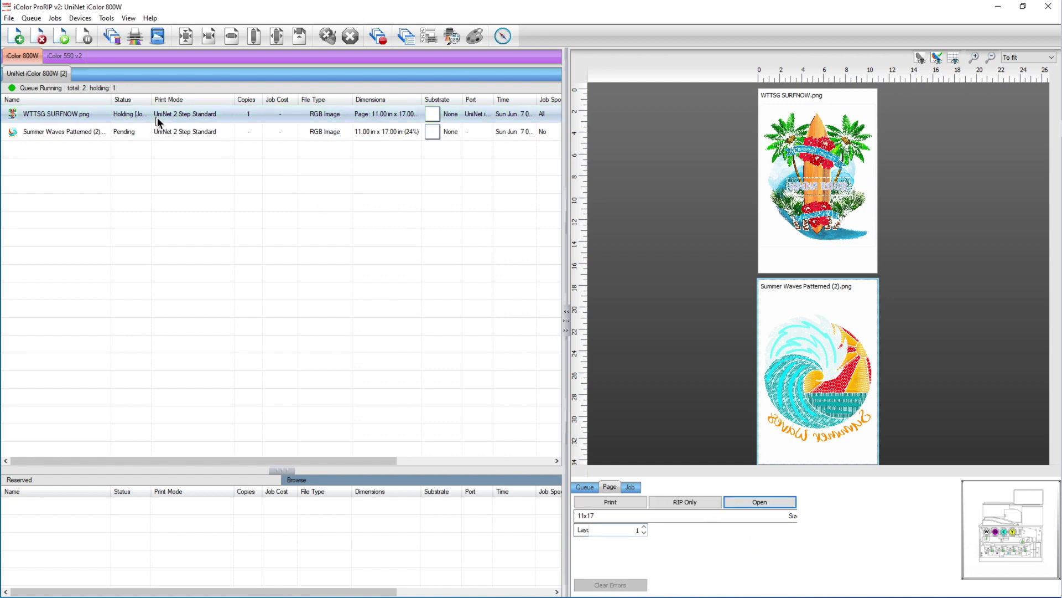
pyautogui.click(759, 501)
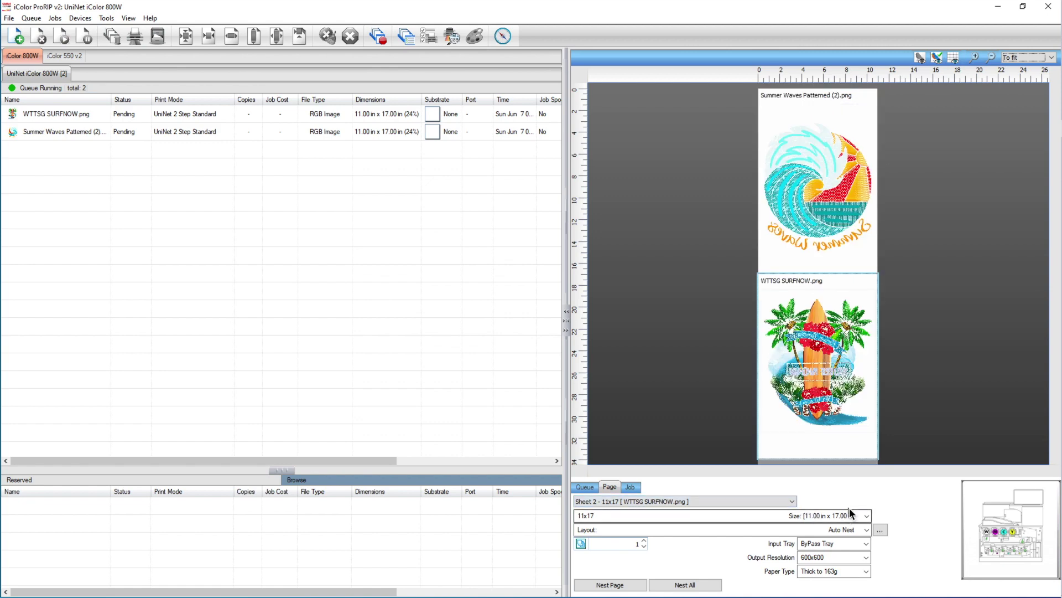
# Step: Rotate the Summer Waves job 90 degrees and scale it to fit the 11 in page width
pyautogui.click(631, 487)
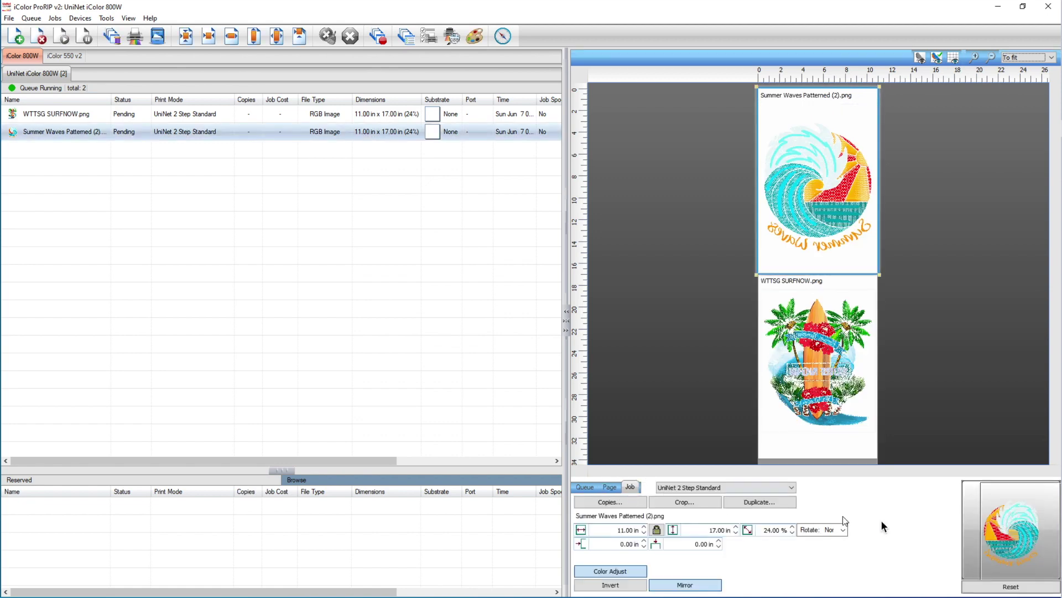
pyautogui.click(842, 530)
pyautogui.click(862, 552)
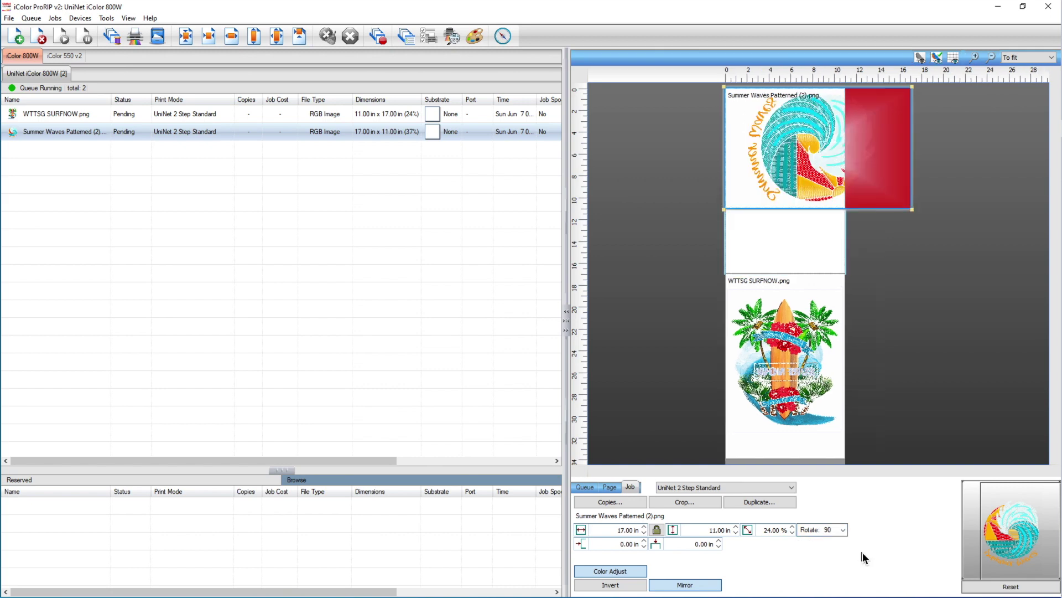
pyautogui.click(277, 38)
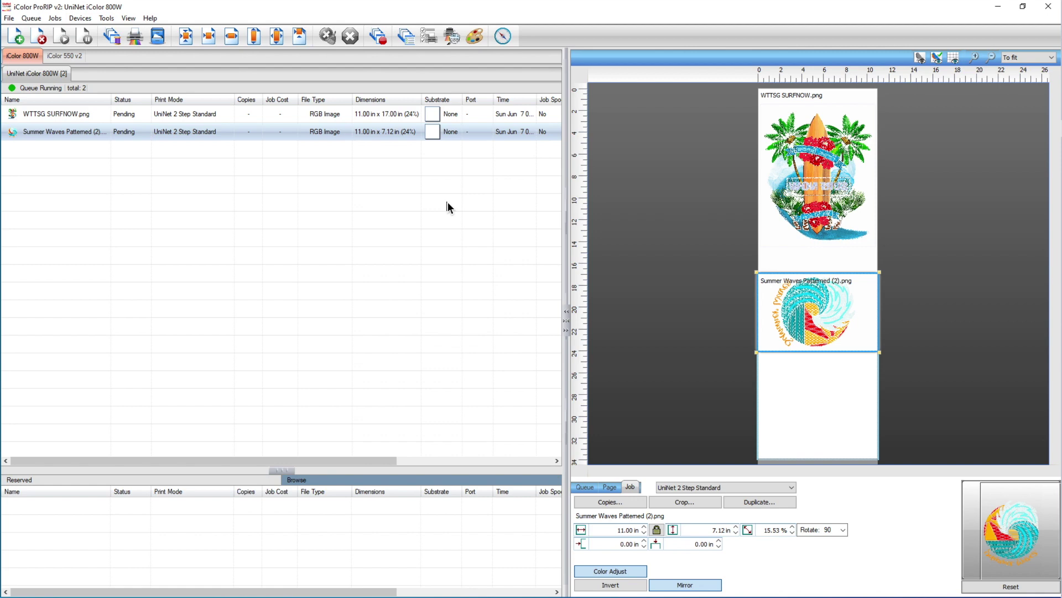
# Step: Rotate the WTTSG SURFNOW job 90 degrees and fit it to the page width so both designs share one sheet
pyautogui.click(832, 187)
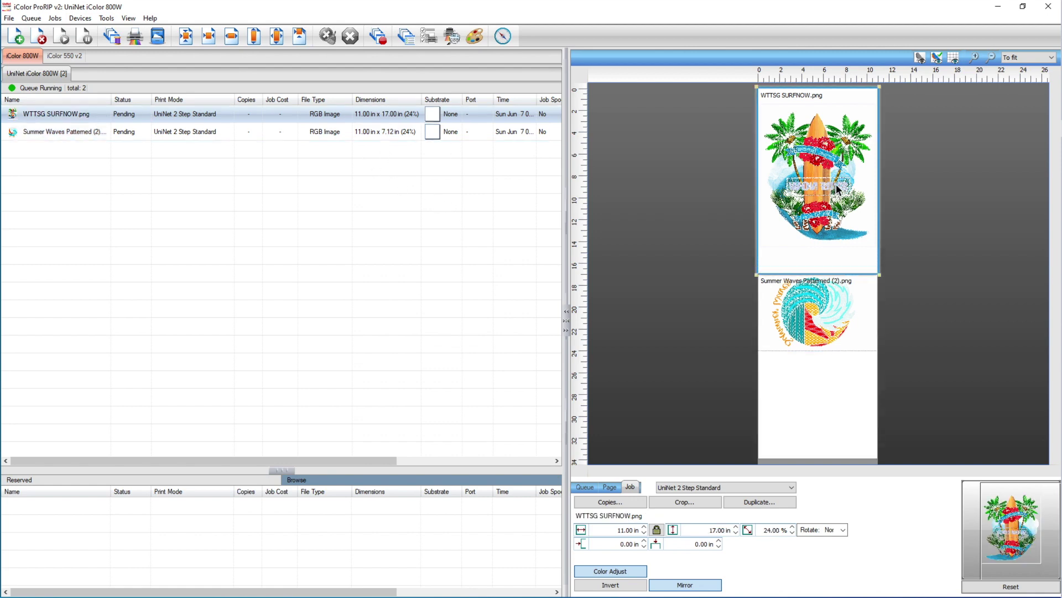
pyautogui.click(844, 529)
pyautogui.click(850, 548)
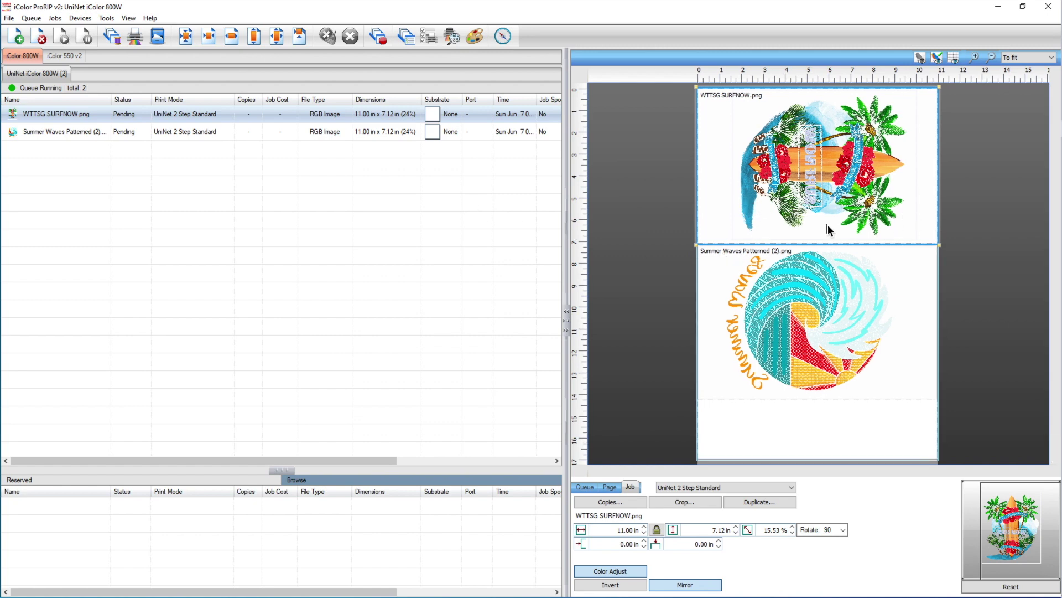
# Step: Shift the Summer Waves design down to about 8.4 in from the page's top edge, leaving a gap below the surfboard design
pyautogui.click(814, 336)
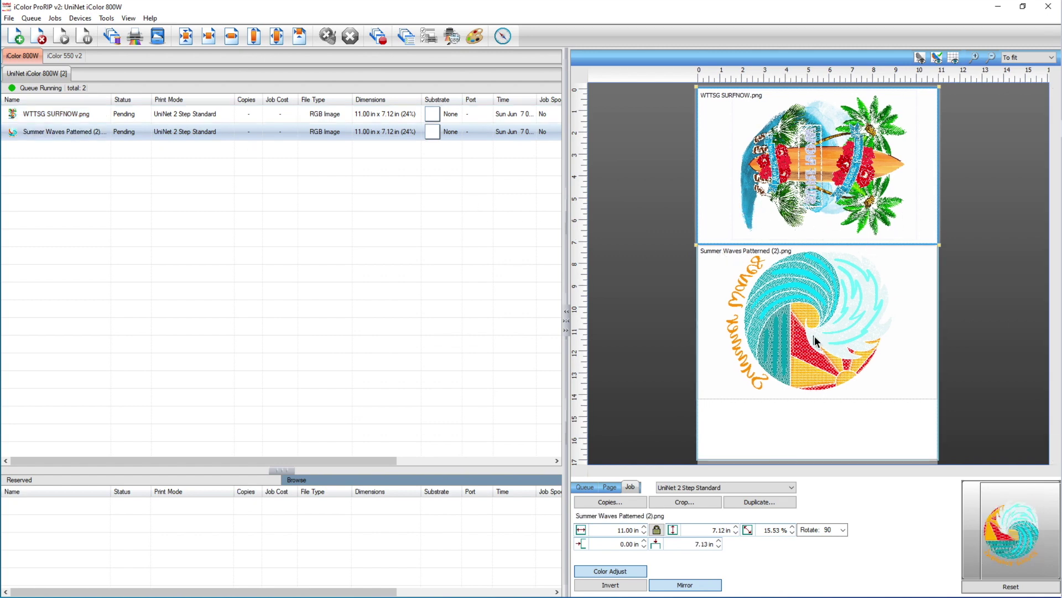
pyautogui.click(718, 541)
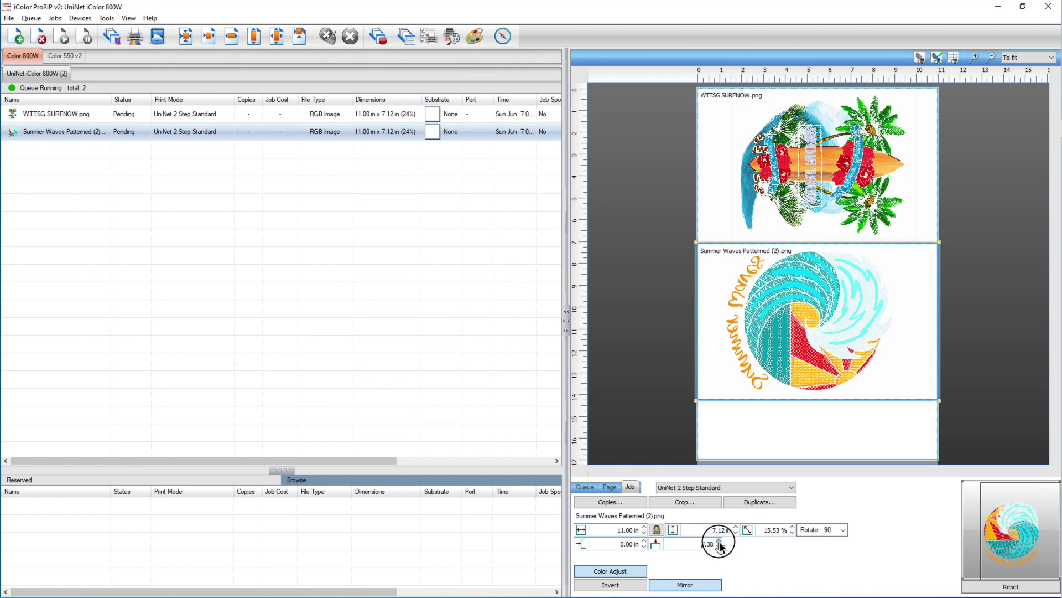
pyautogui.click(719, 541)
pyautogui.click(719, 541)
pyautogui.click(719, 541)
pyautogui.click(719, 541)
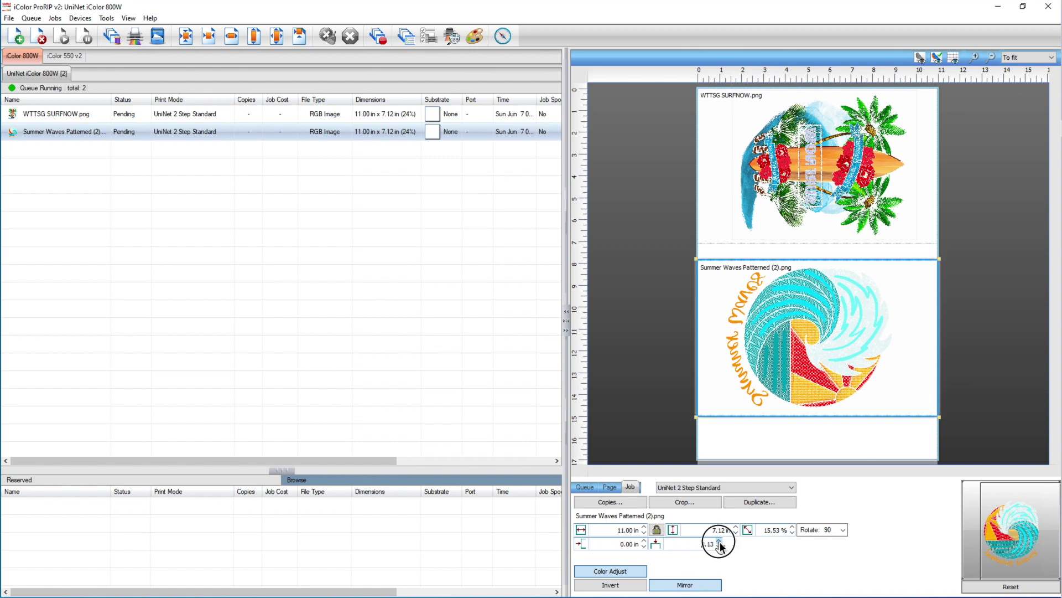
pyautogui.click(719, 541)
pyautogui.click(815, 211)
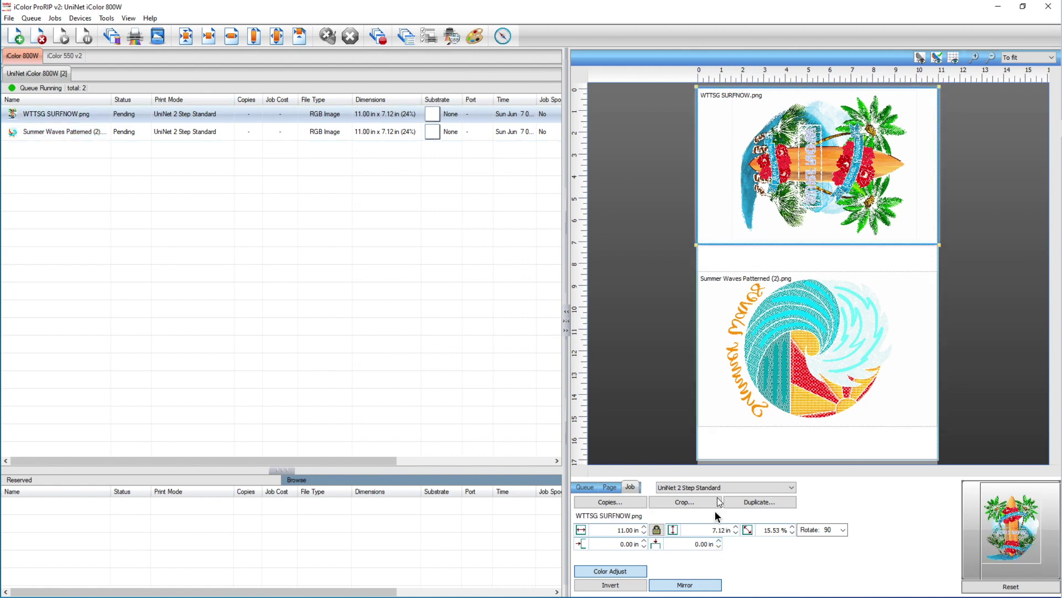
# Step: Move the WTTSG SURFNOW design 1.00 in down from the page's top edge and RIP the combined sheet without printing
pyautogui.click(718, 542)
pyautogui.click(719, 542)
pyautogui.click(718, 541)
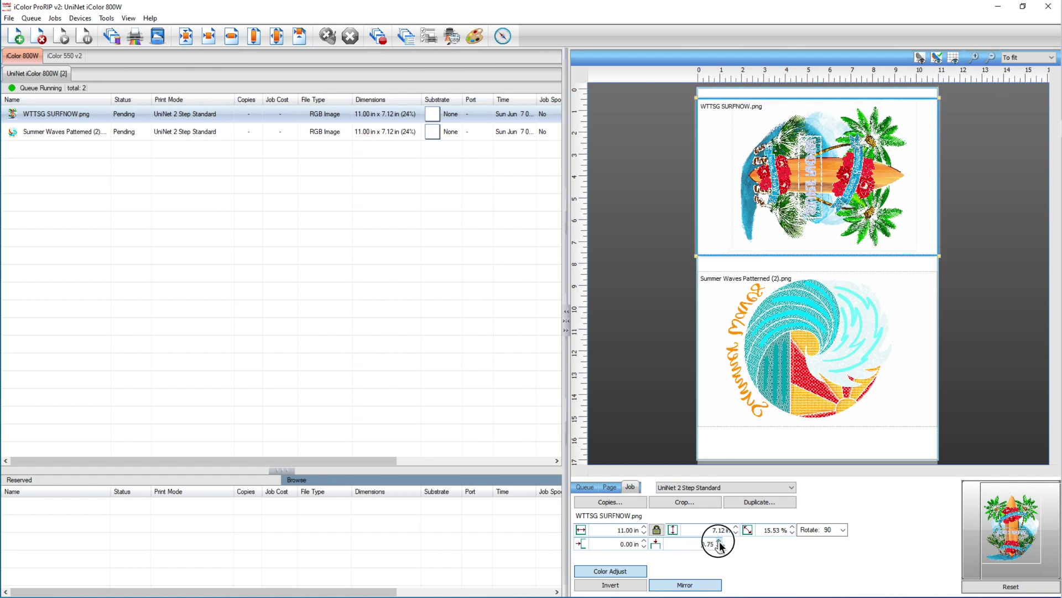
pyautogui.click(718, 542)
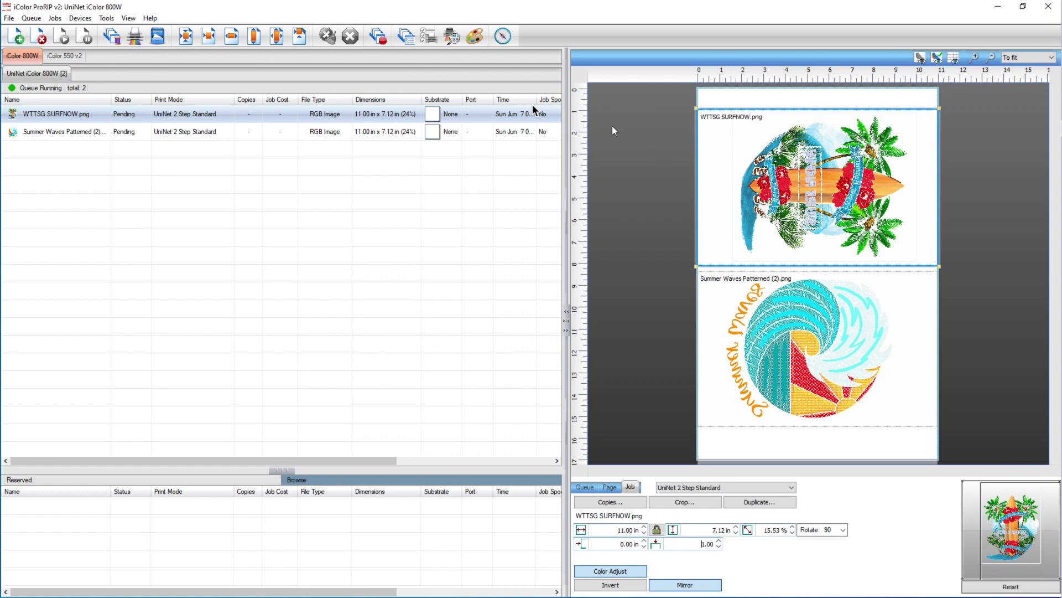
pyautogui.rightClick(223, 116)
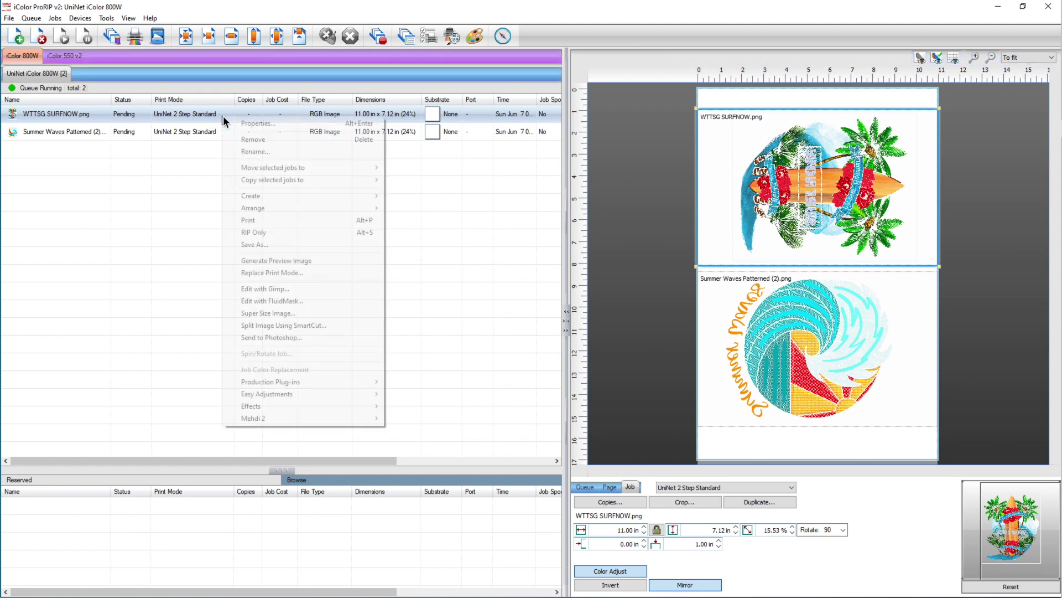
pyautogui.click(274, 233)
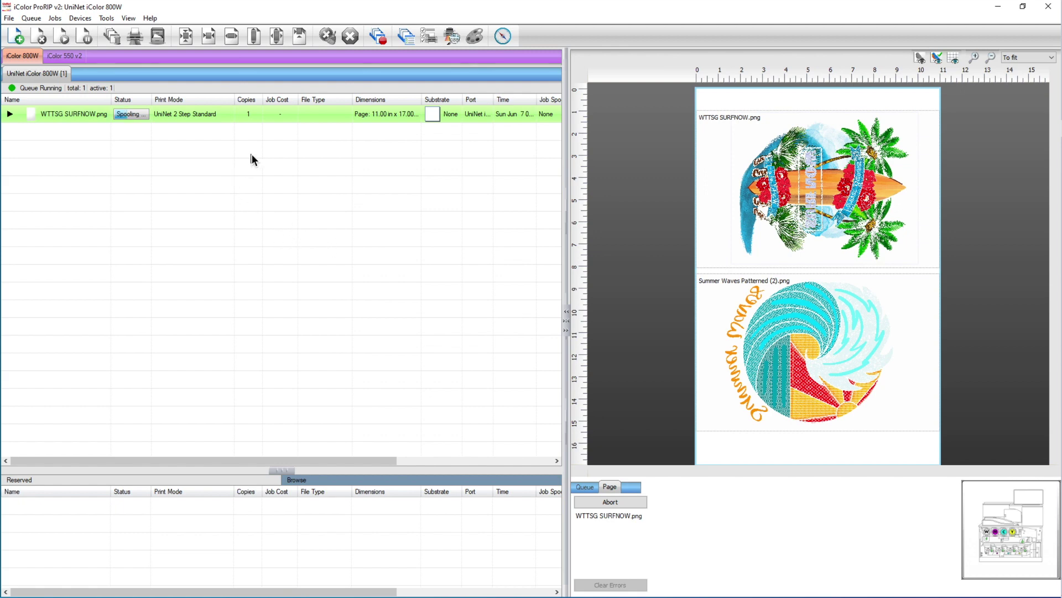
# Step: Inspect the ripped sheet's raw data for both designs, in colour and in the black-and-white separation view, and close the viewer
pyautogui.rightClick(203, 115)
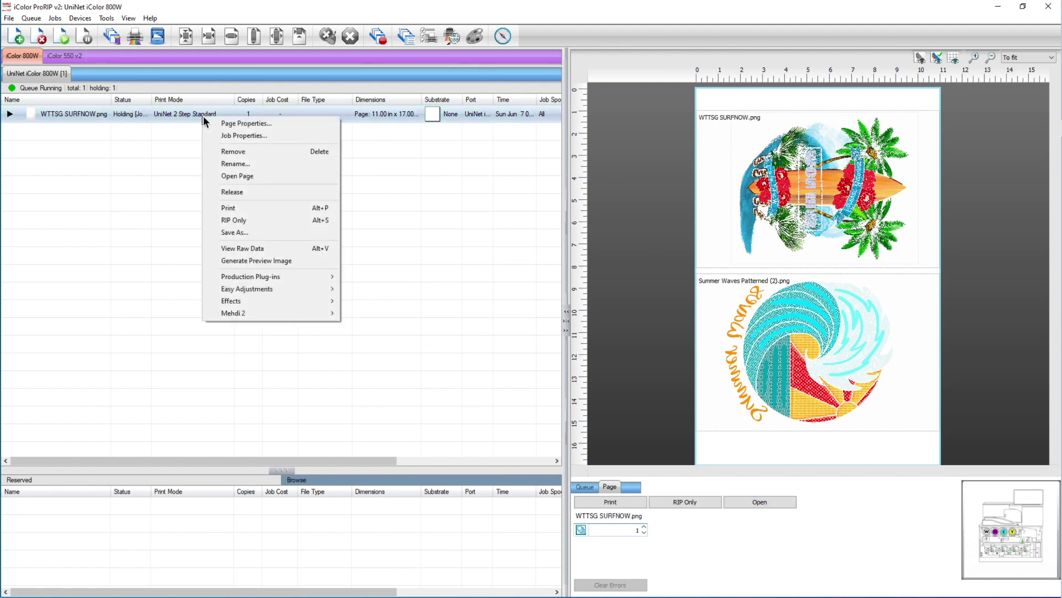
pyautogui.click(237, 249)
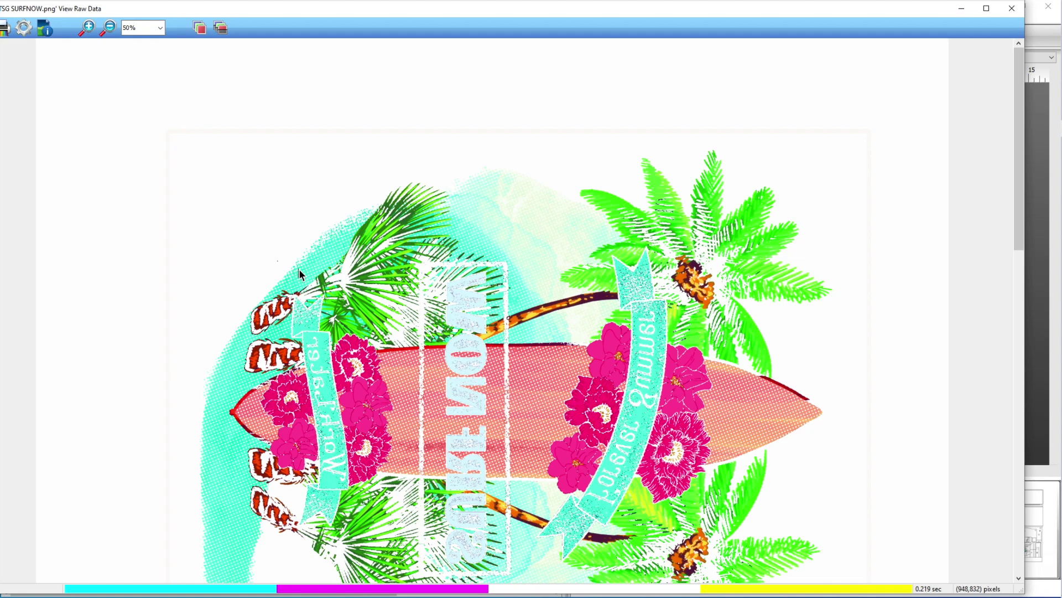
pyautogui.scroll(-5, 298, 269)
pyautogui.scroll(5, 299, 269)
pyautogui.scroll(-10, 404, 311)
pyautogui.scroll(1, 404, 310)
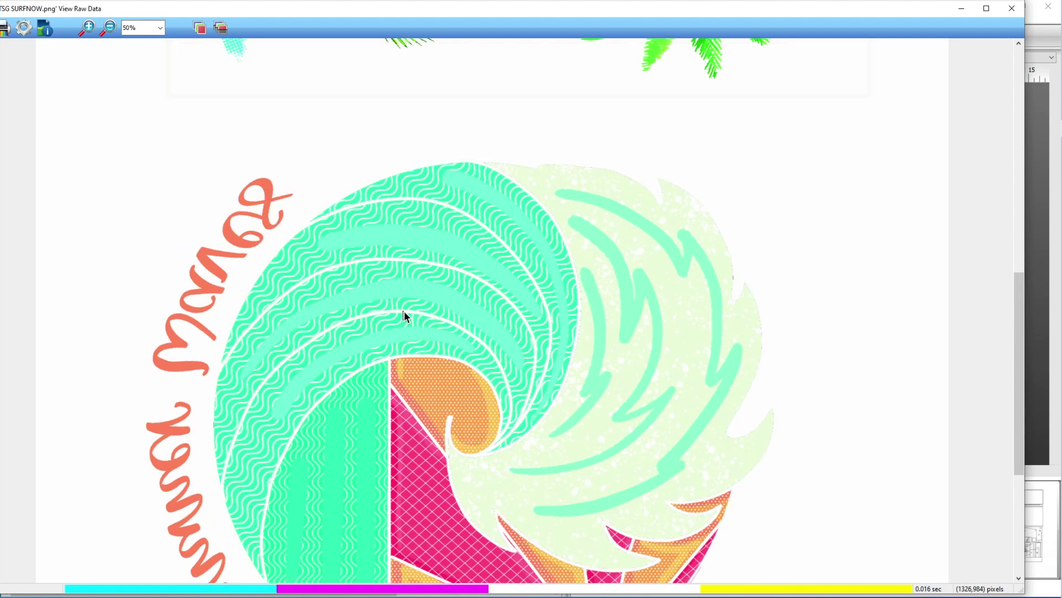
pyautogui.click(220, 29)
pyautogui.scroll(-5, 452, 272)
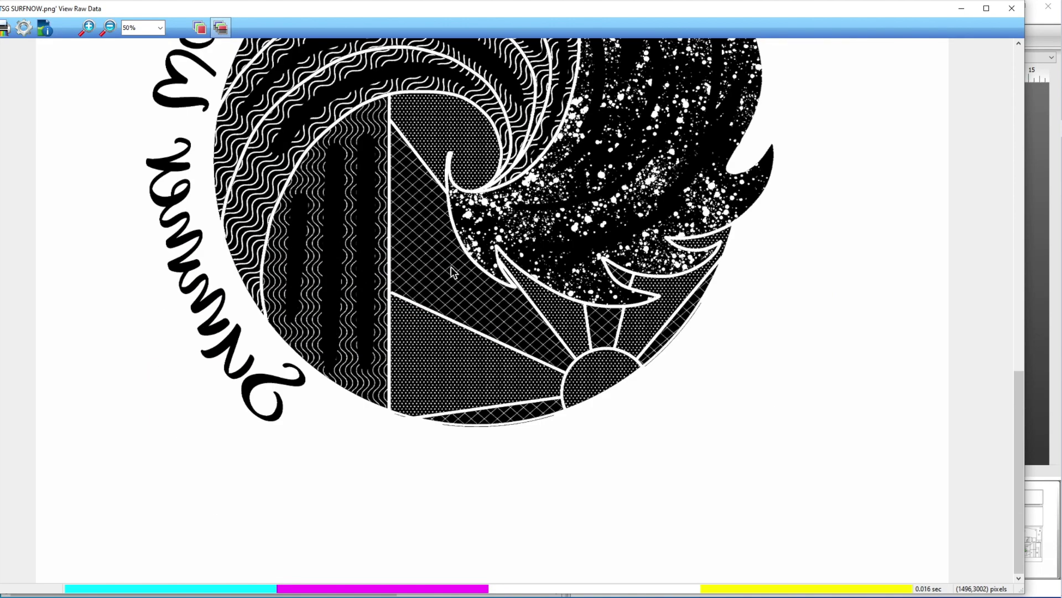
pyautogui.scroll(6, 452, 271)
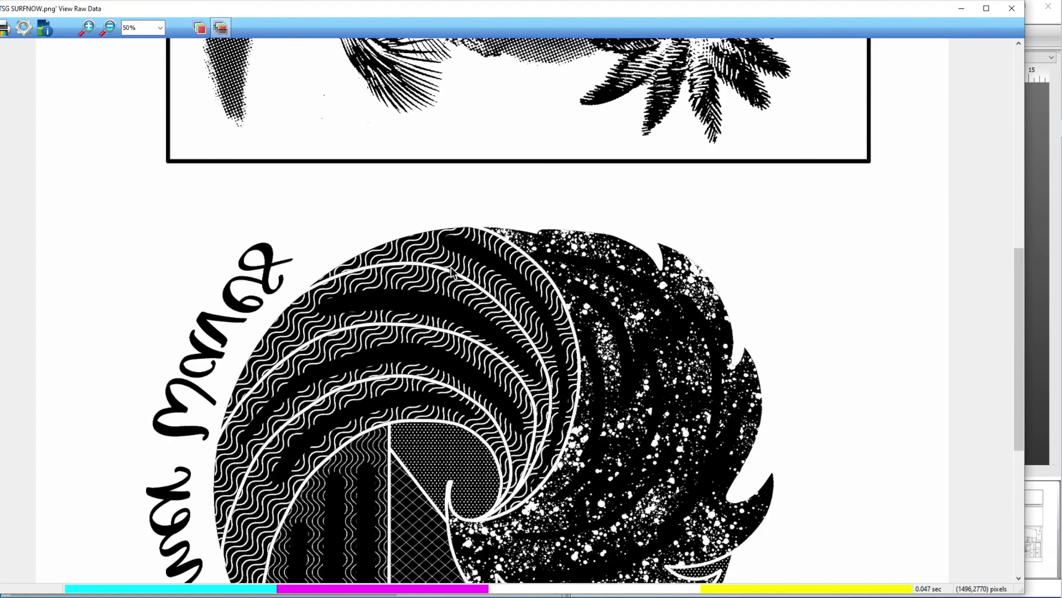
pyautogui.scroll(-3, 452, 271)
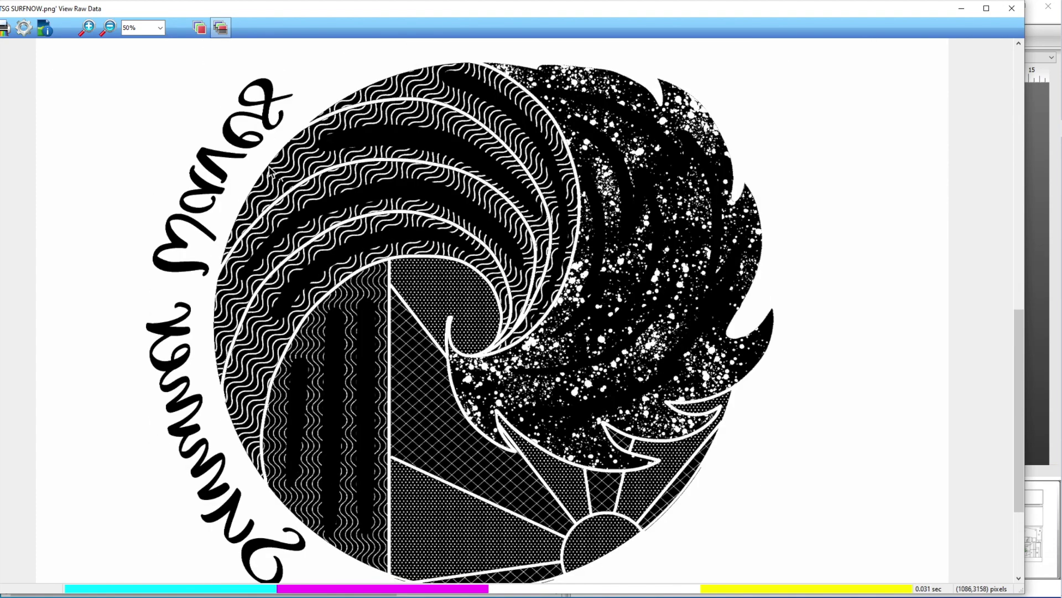
pyautogui.click(1016, 11)
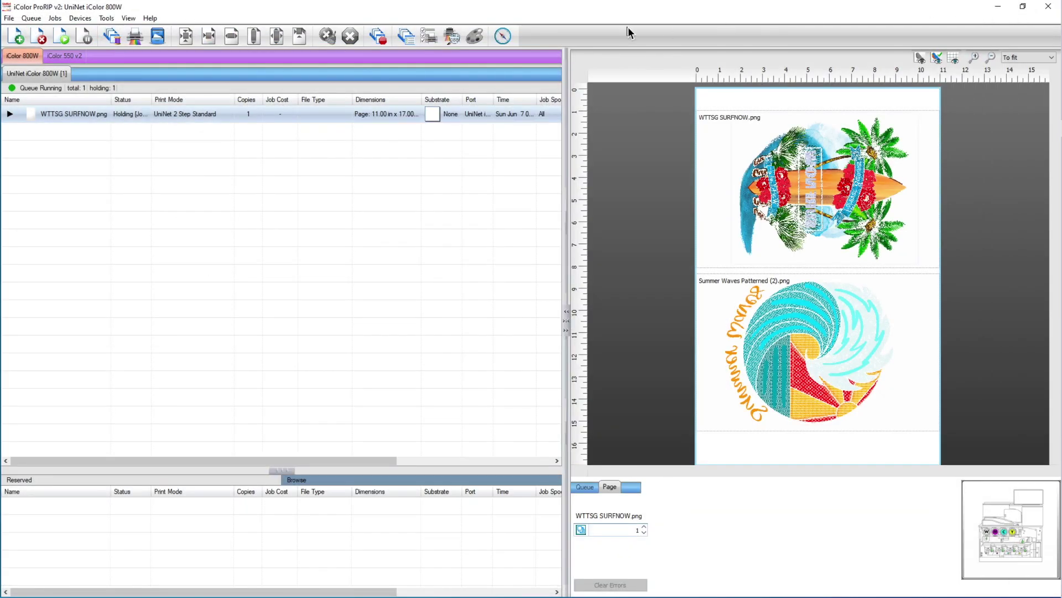
# Step: Print the ripped sheet containing both designs
pyautogui.click(158, 36)
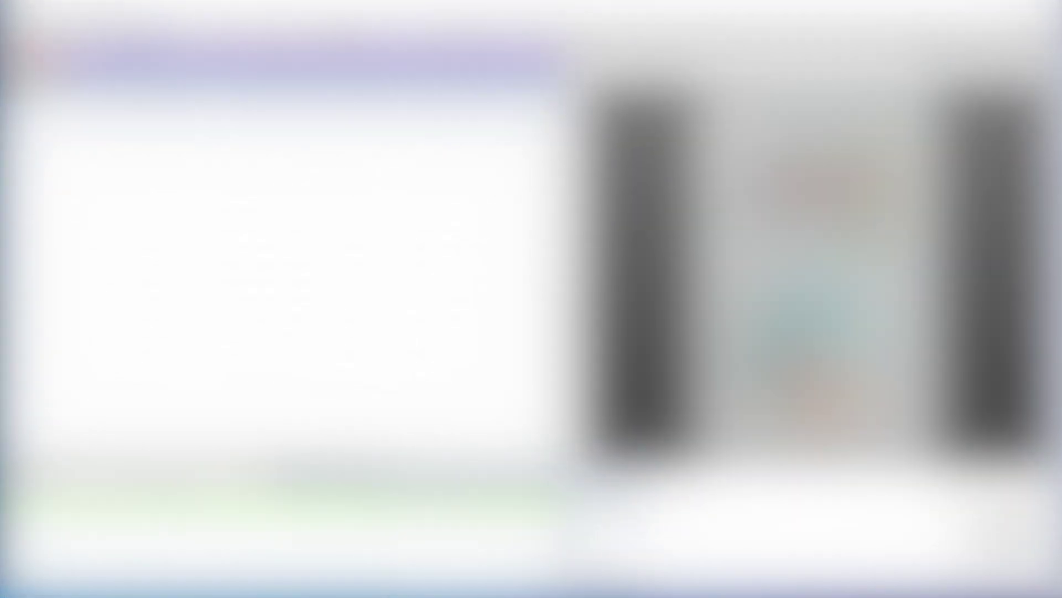